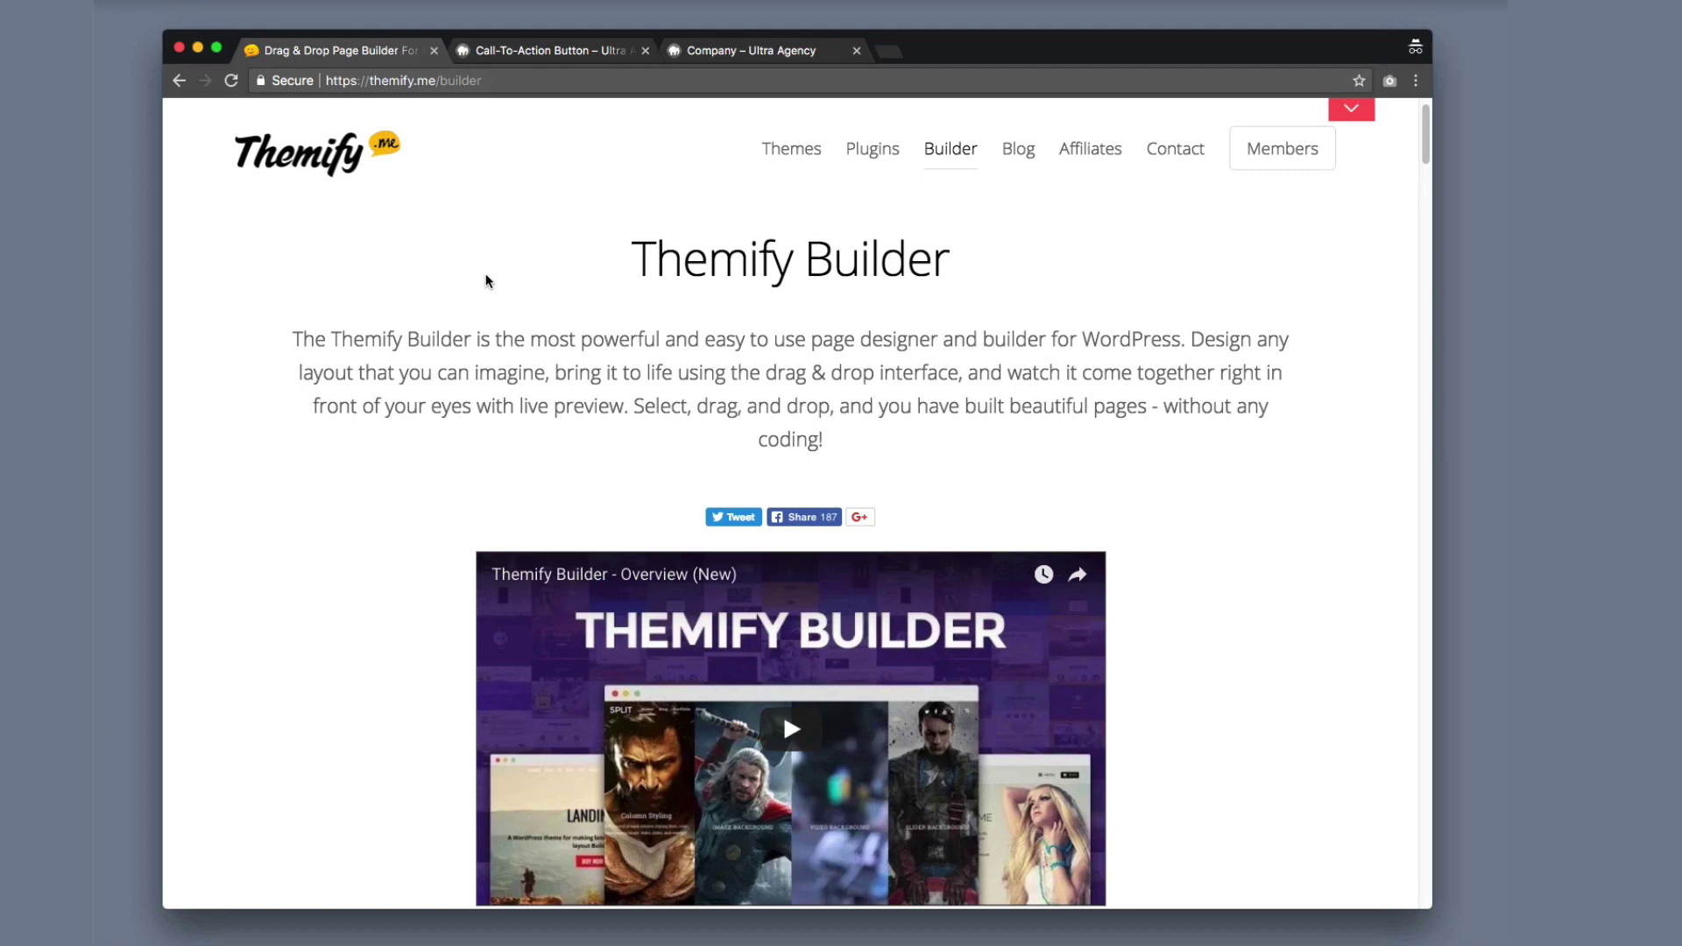
Go from the Call-To-Action Button example to the Ultra Agency Company page and scroll down it.
click(512, 54)
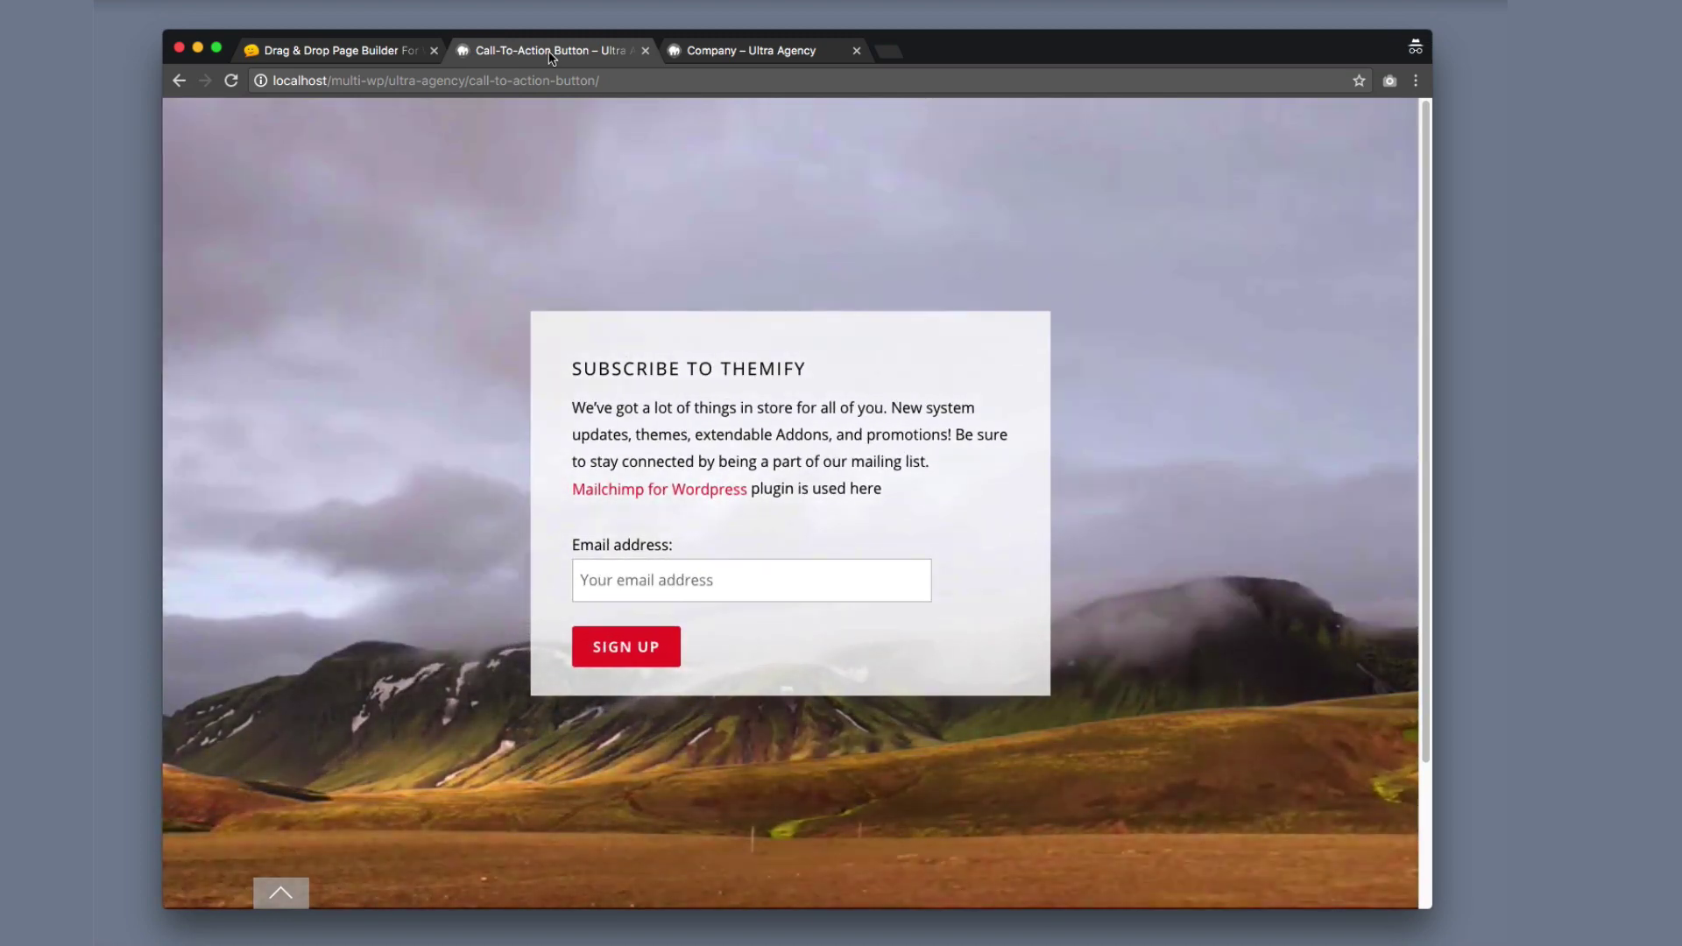
click(693, 52)
scroll(632, 230, down, 5)
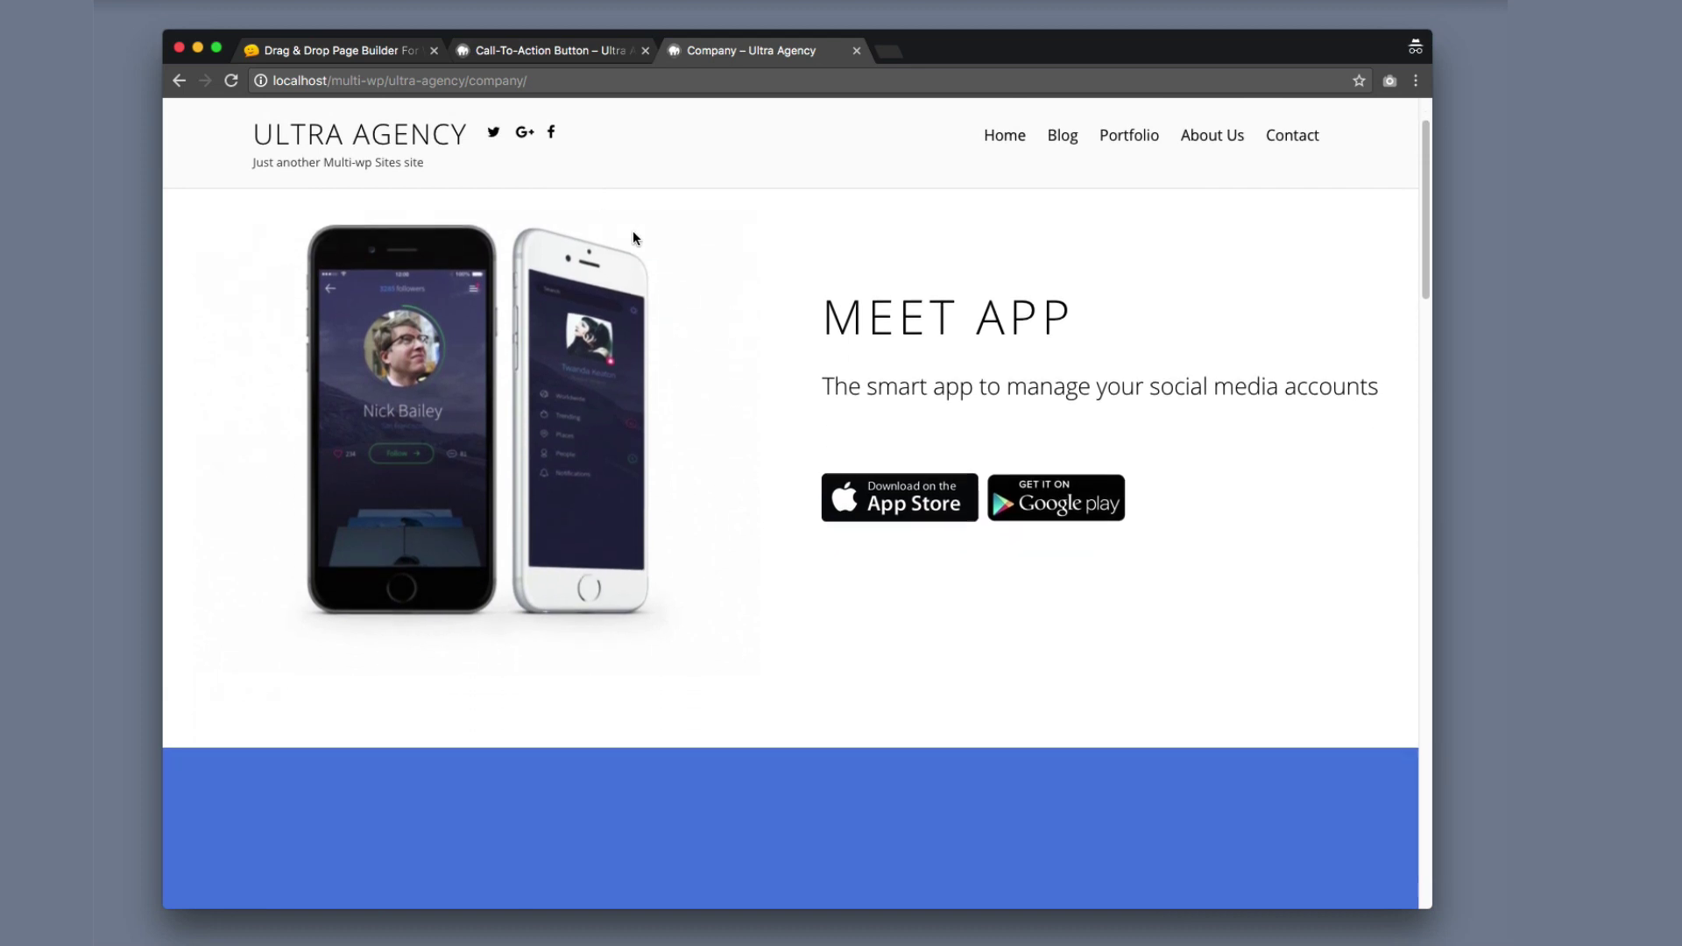
scroll(636, 238, down, 10)
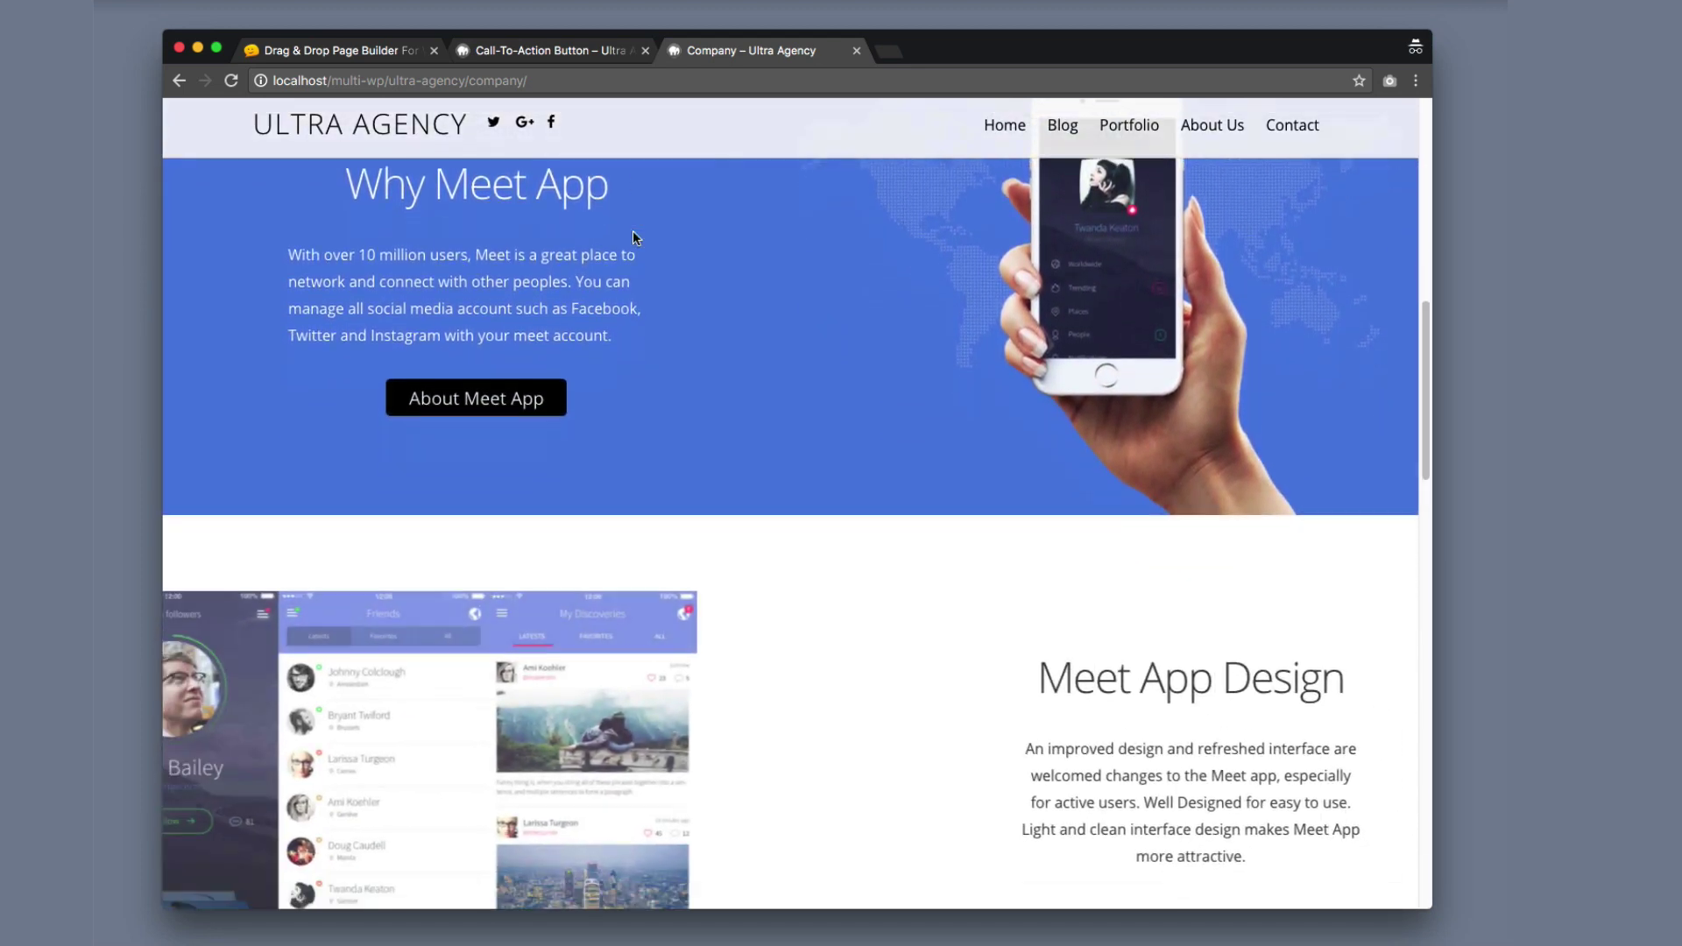
scroll(635, 234, down, 10)
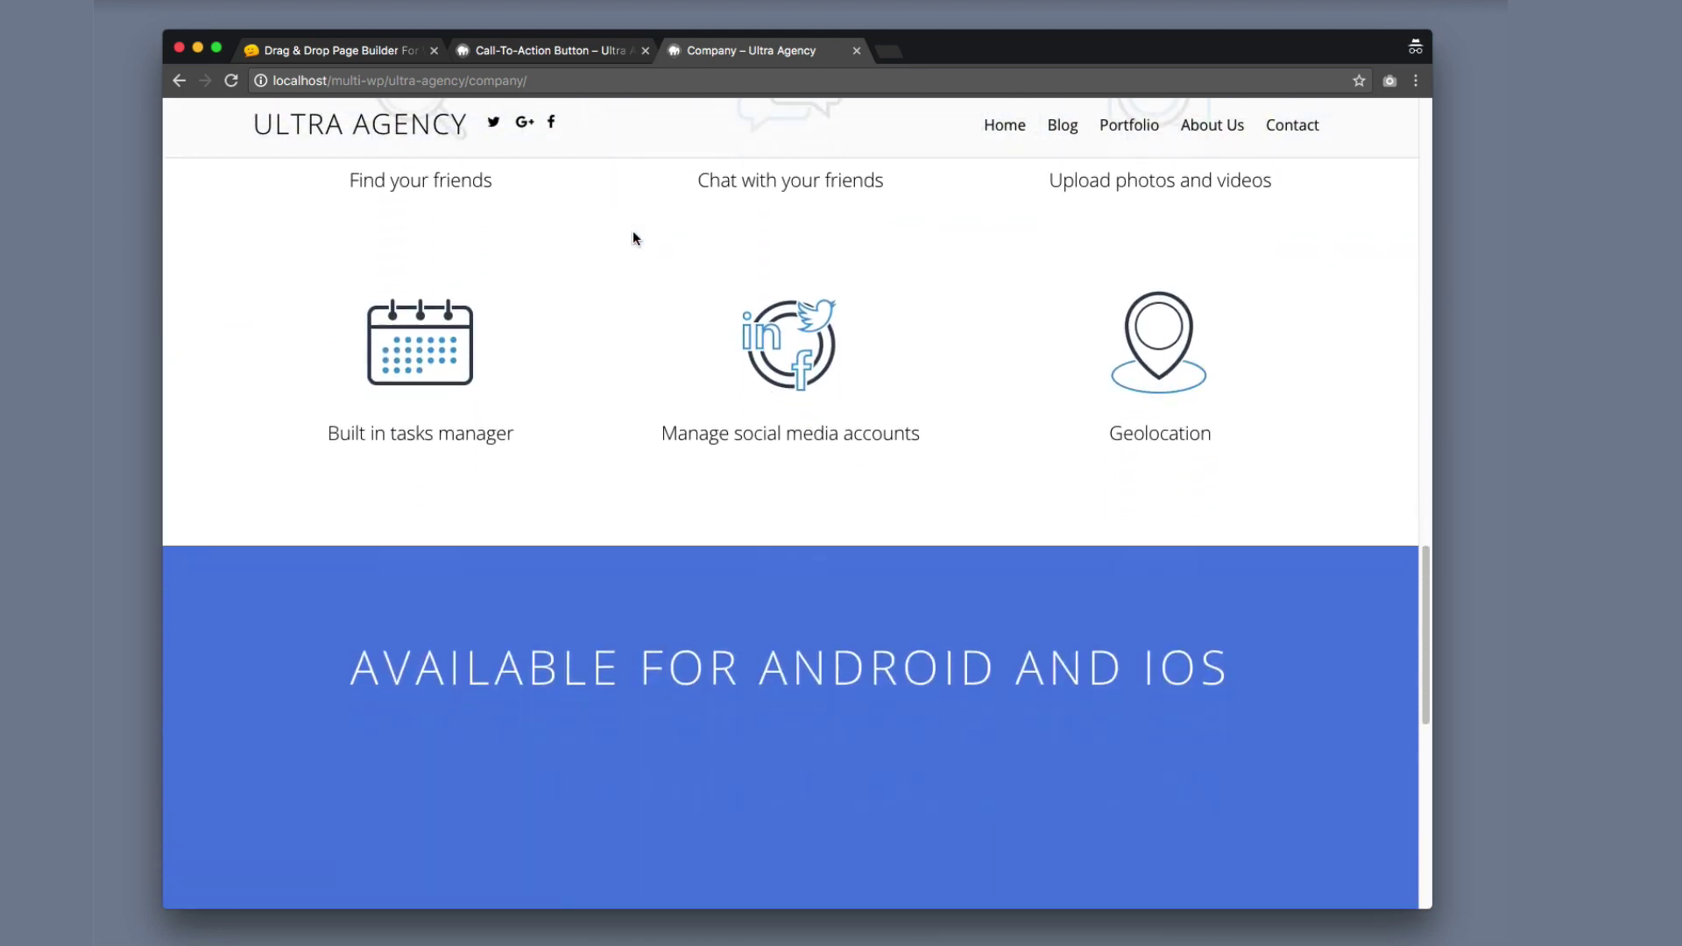
scroll(633, 238, down, 10)
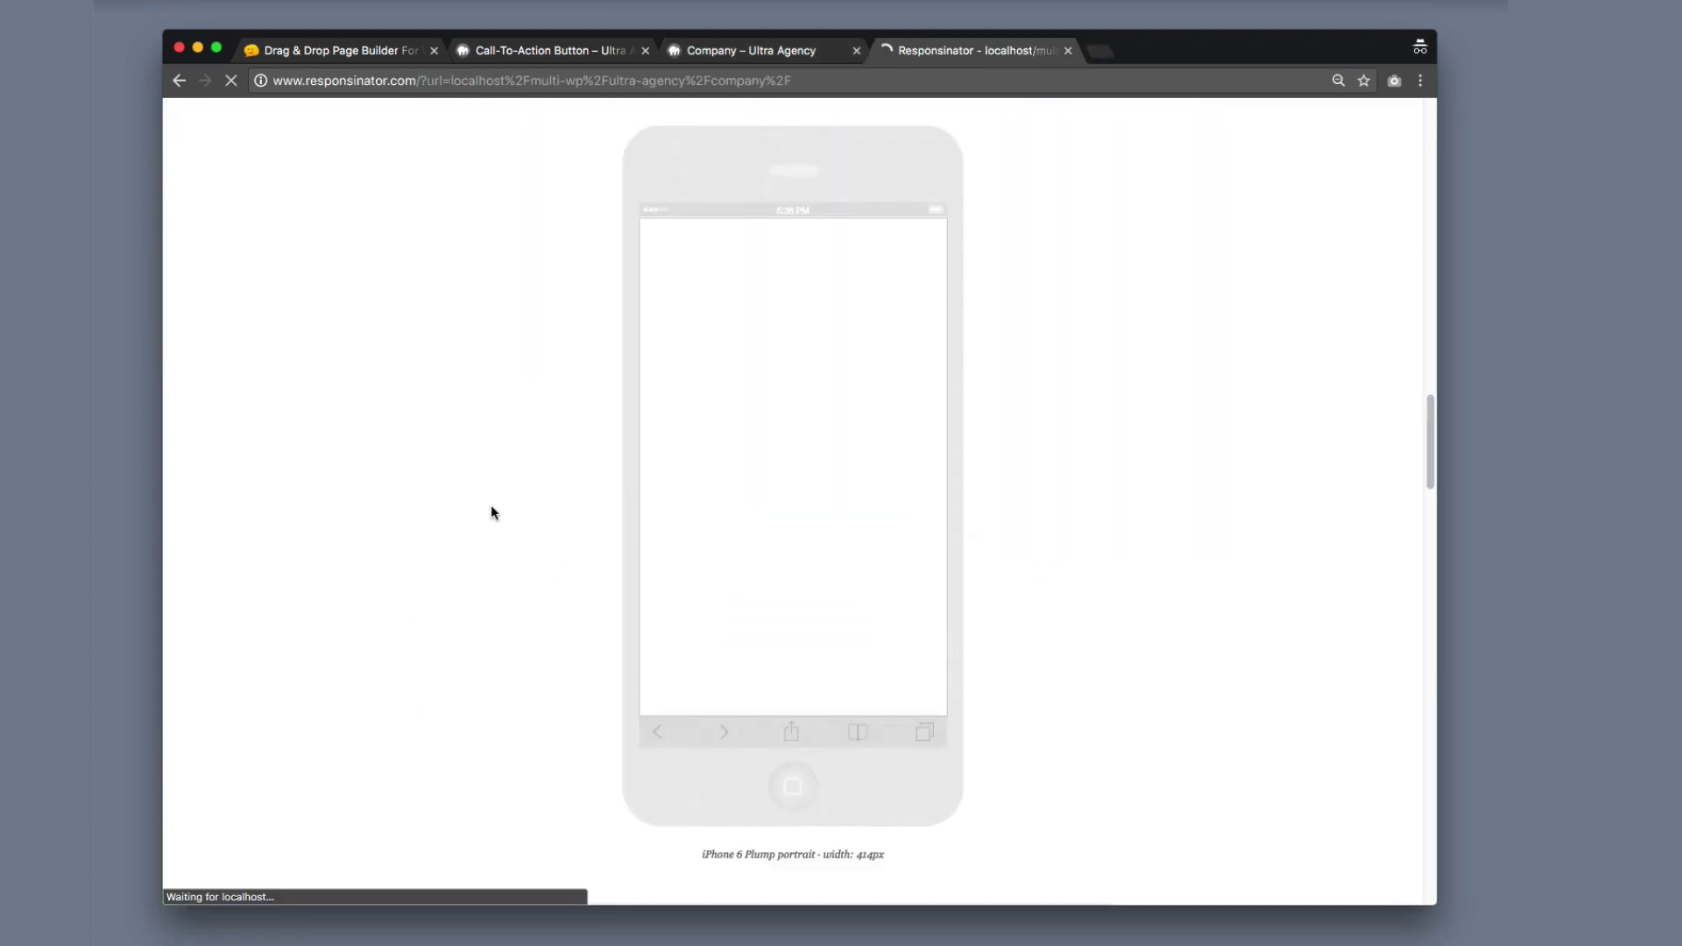
Scroll through the Company page's iPhone portrait and iPad landscape previews in Responsinator.
scroll(791, 505, down, 6)
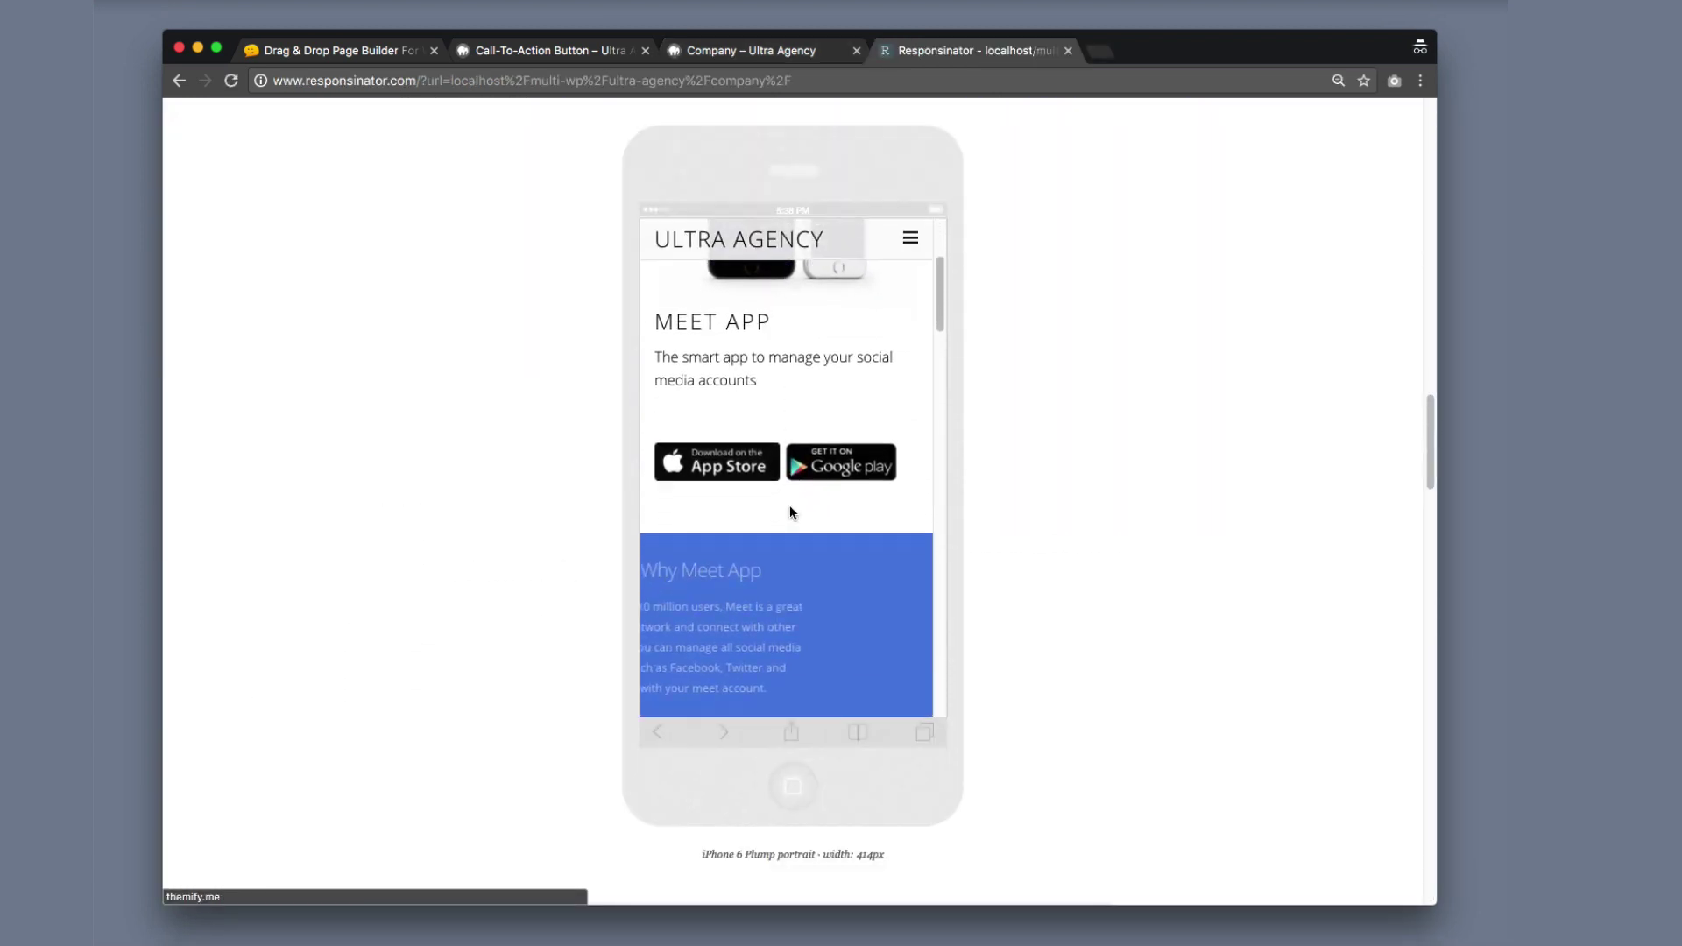
scroll(790, 512, down, 5)
scroll(1337, 454, down, 15)
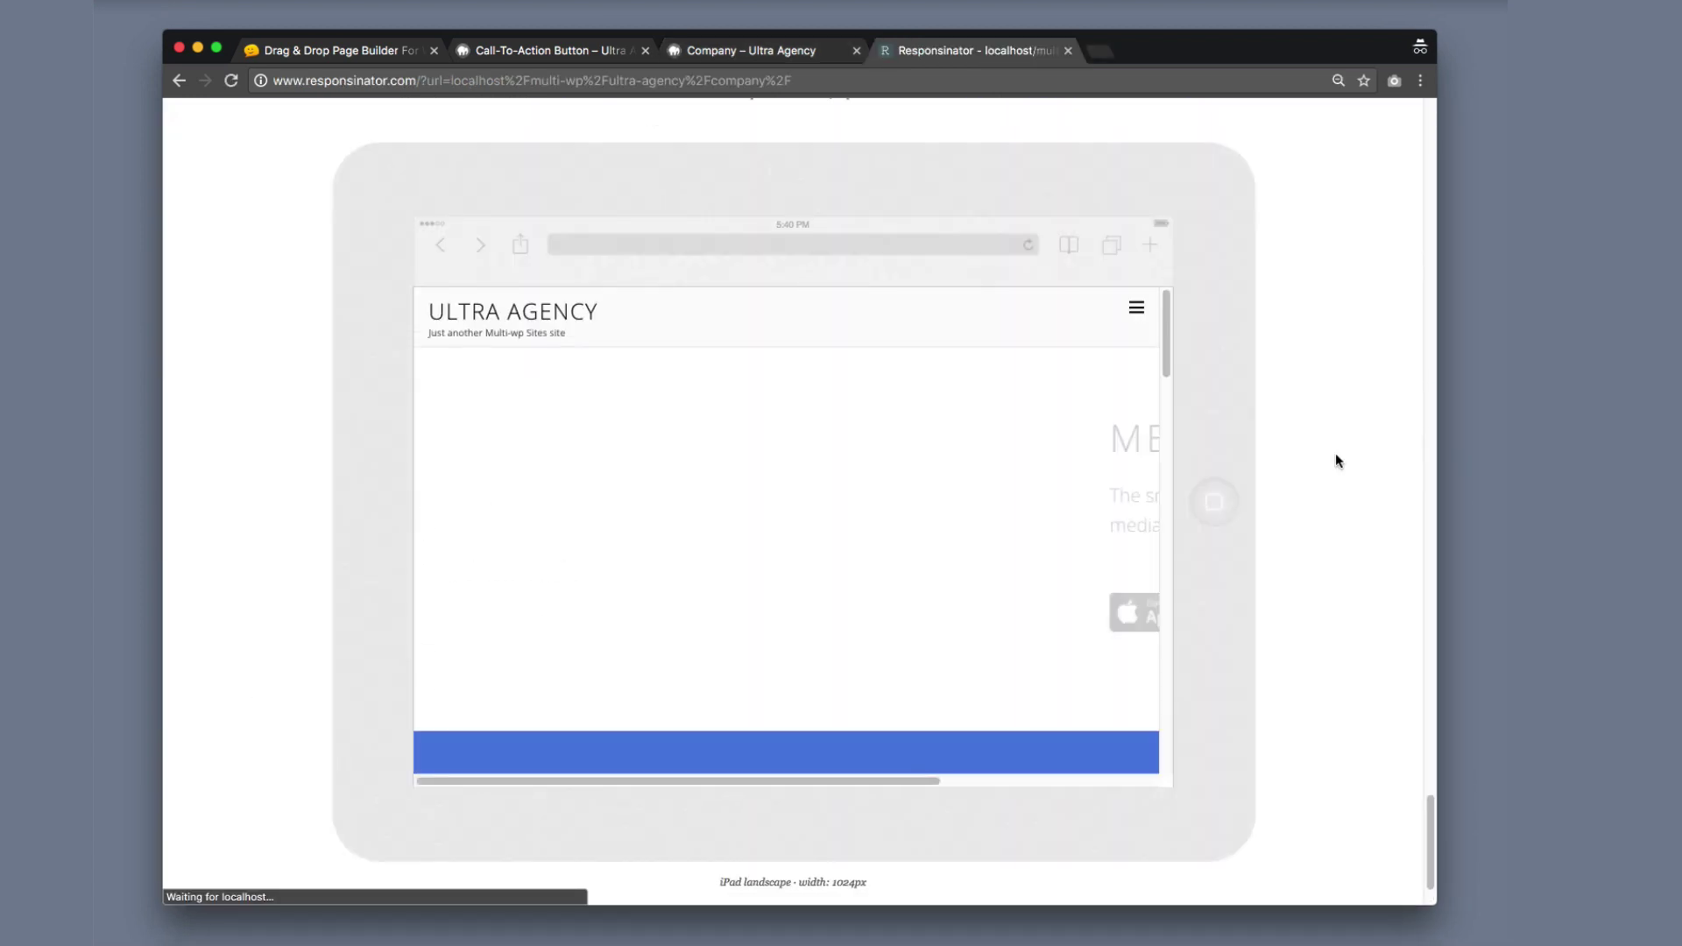
scroll(1029, 481, down, 8)
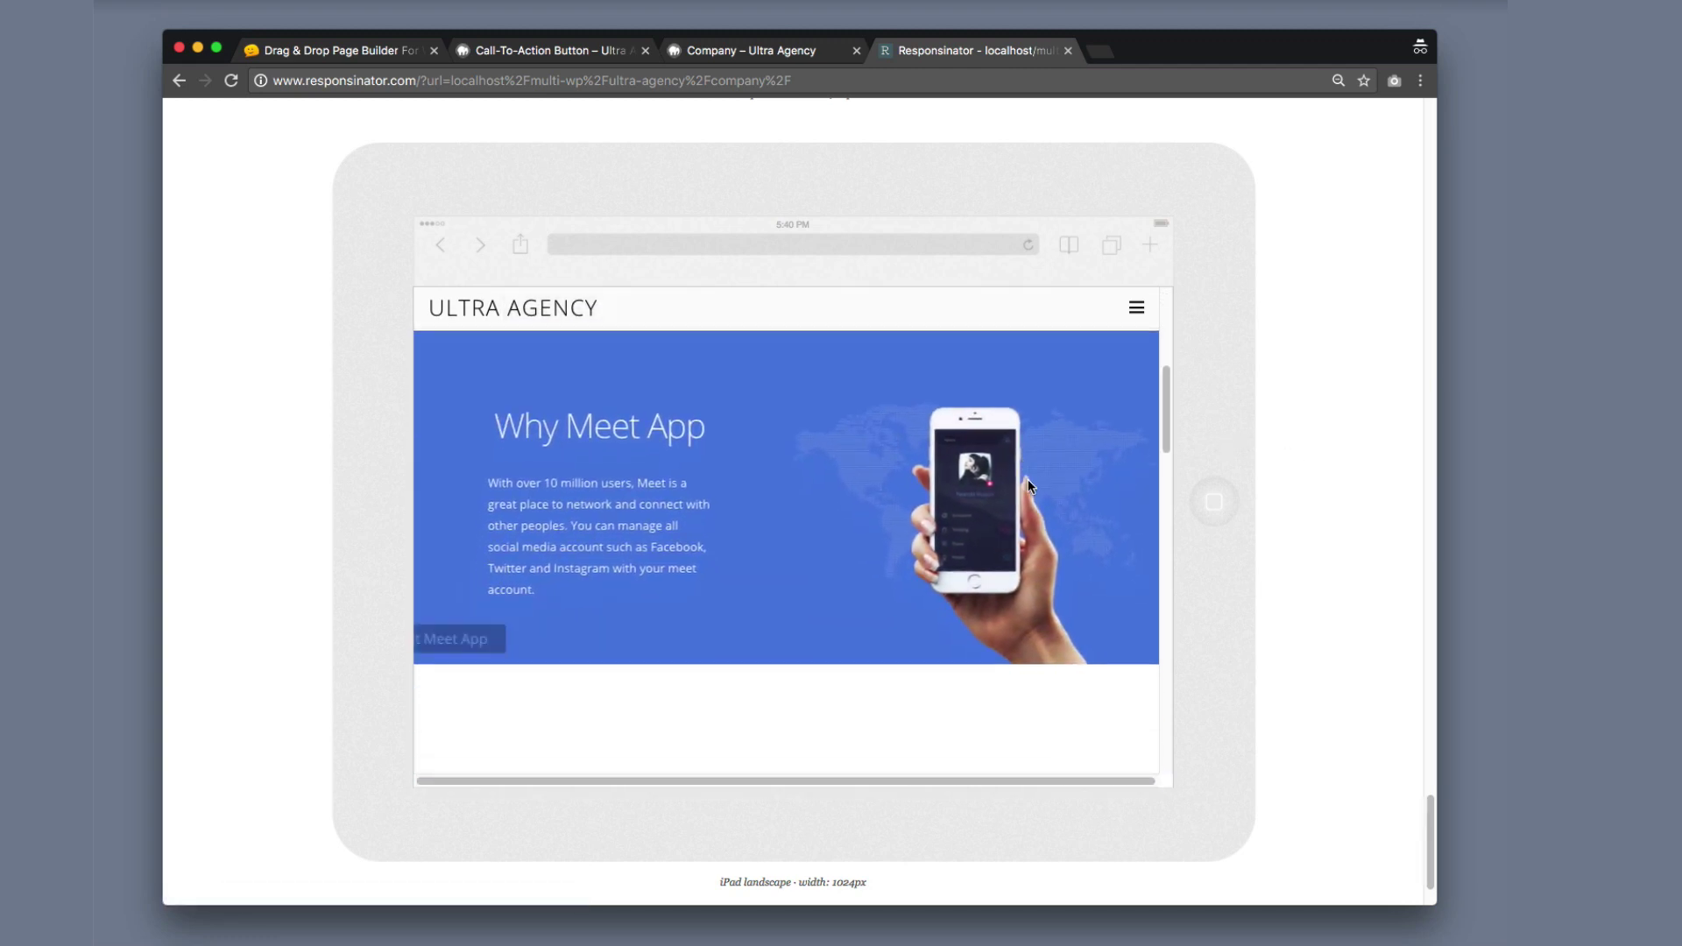
scroll(1029, 485, down, 10)
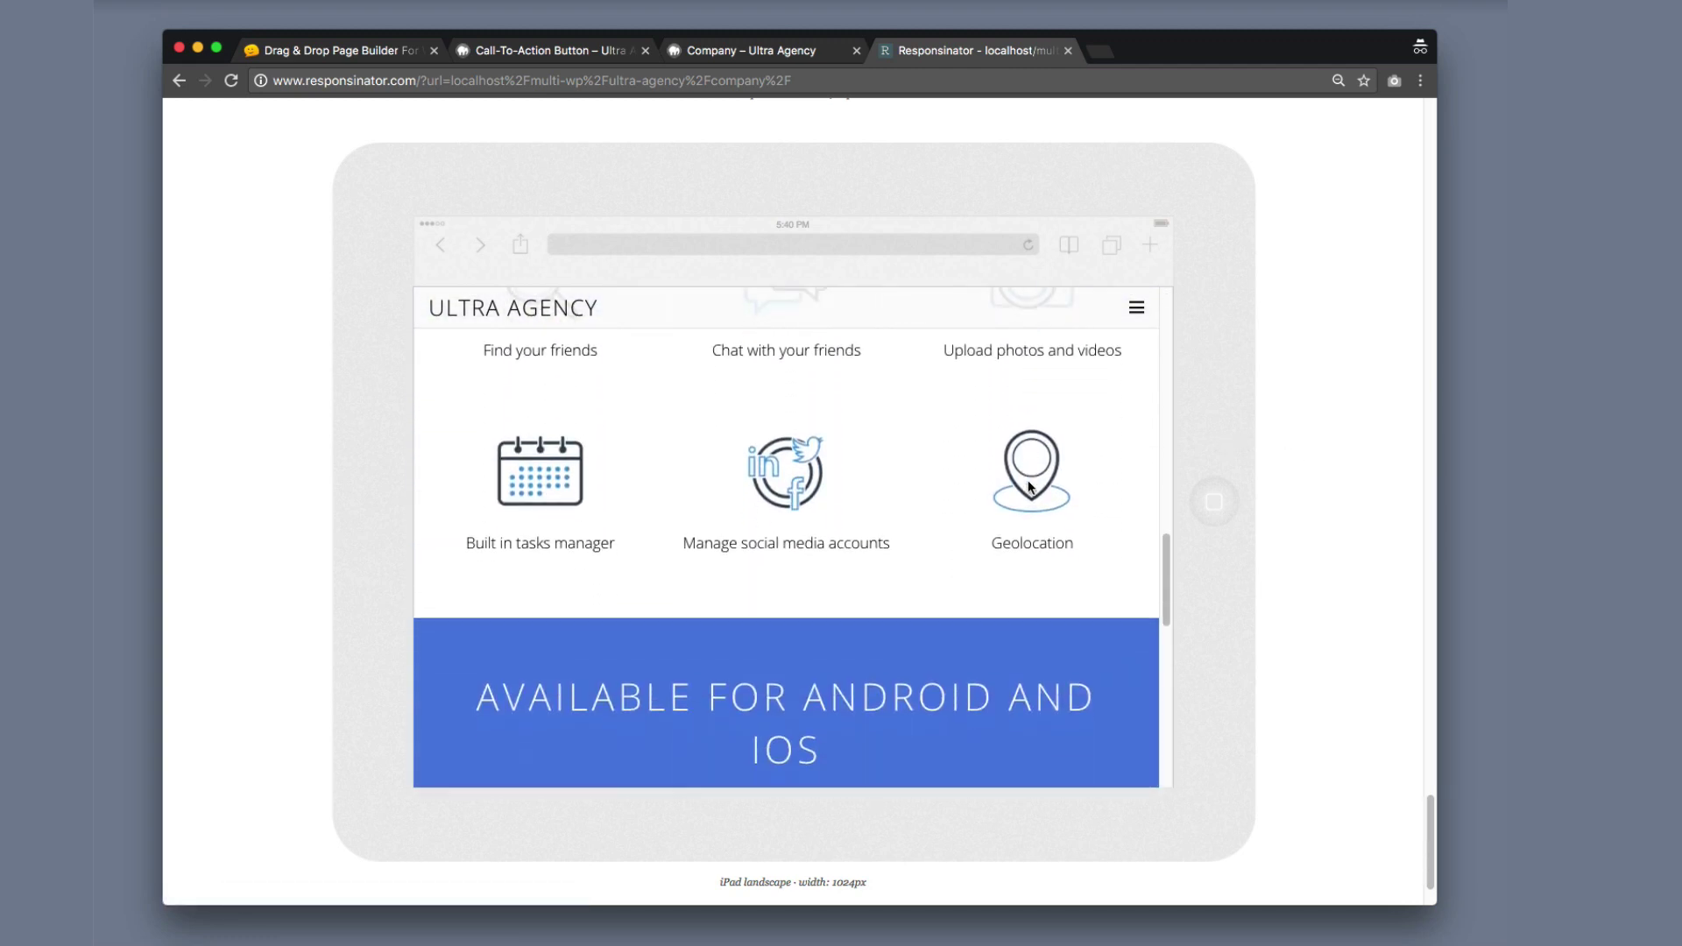
scroll(1028, 481, down, 10)
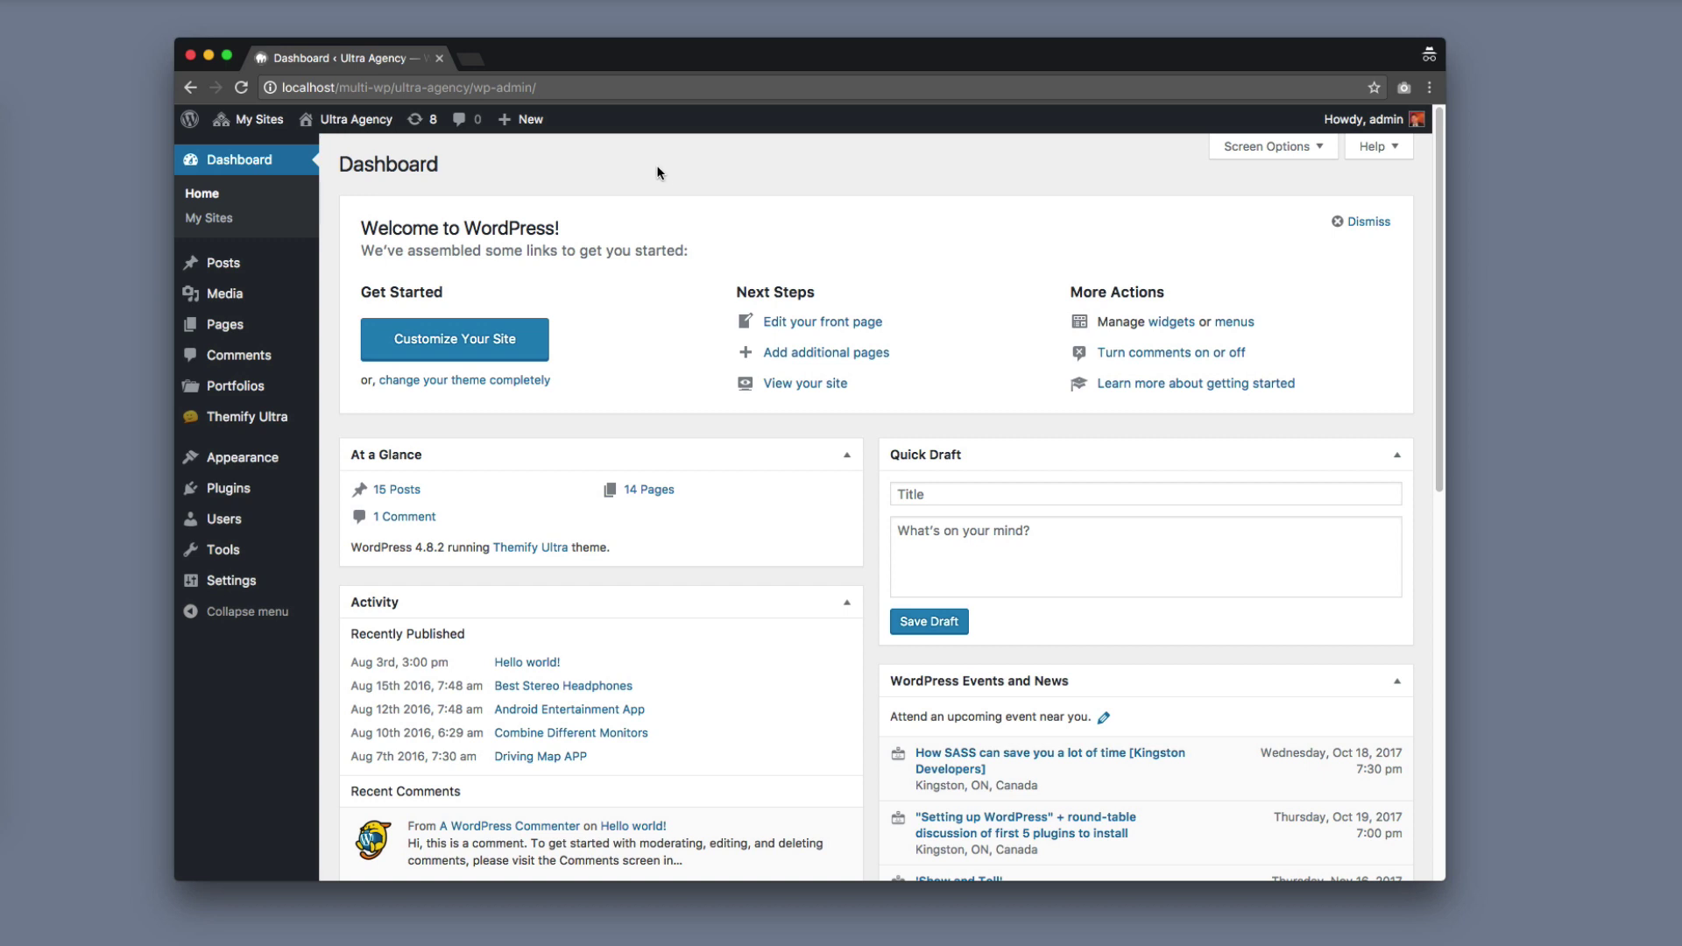
Start a new page titled 'Animation'.
mouse_move(268, 328)
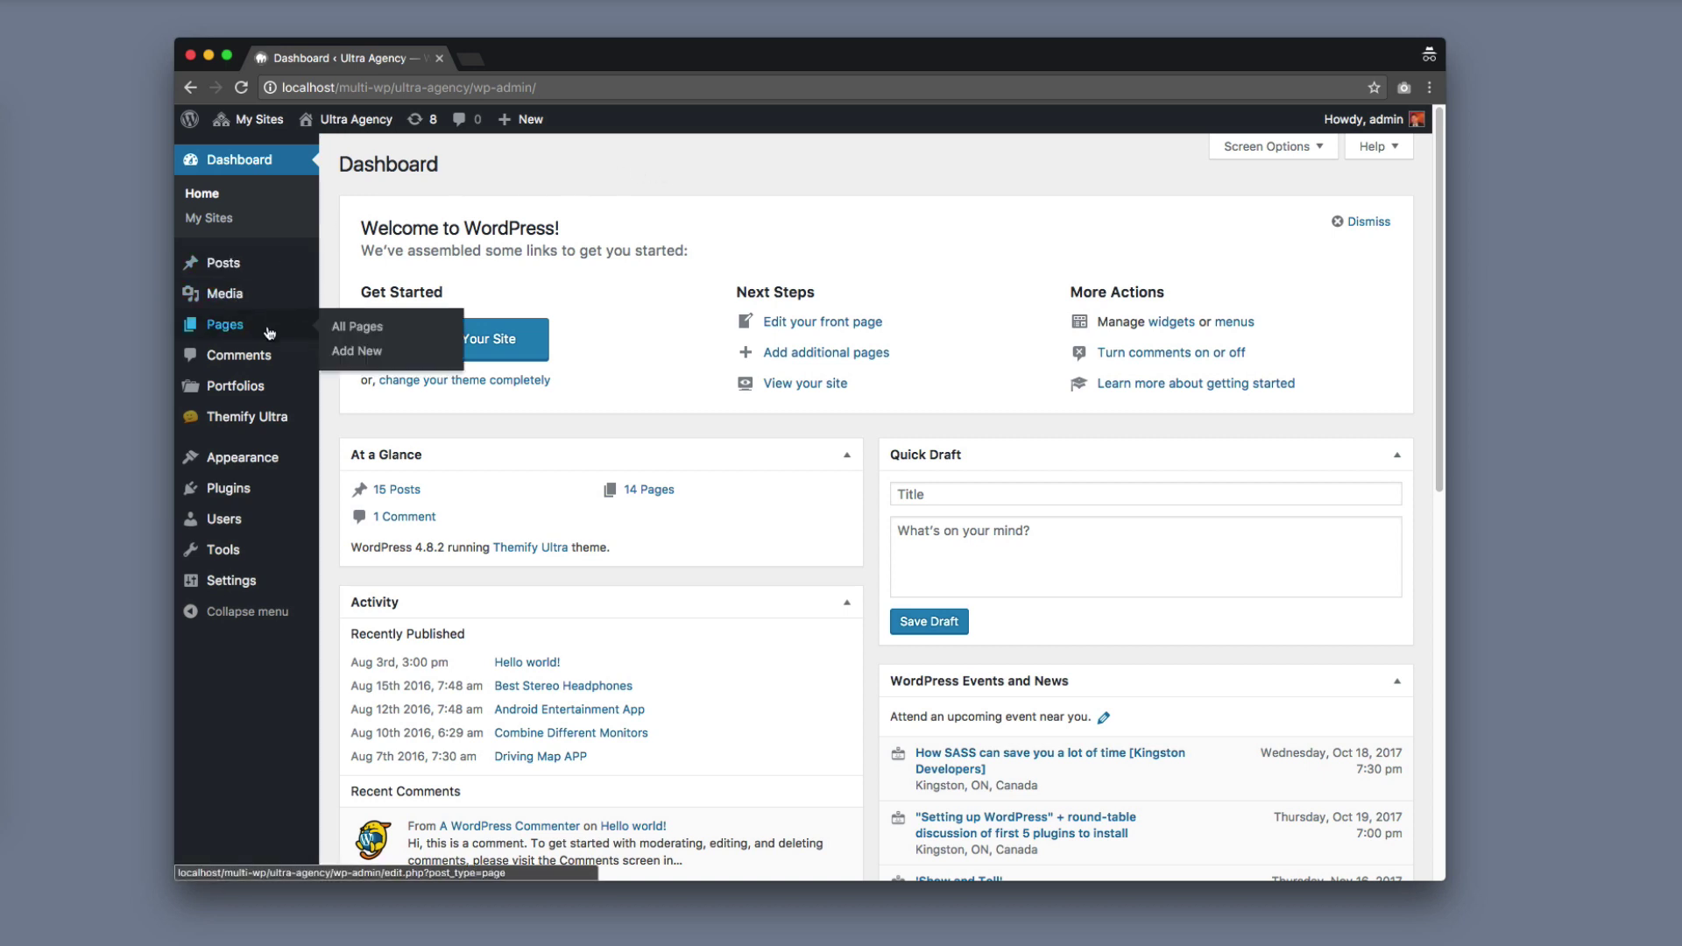
click(384, 352)
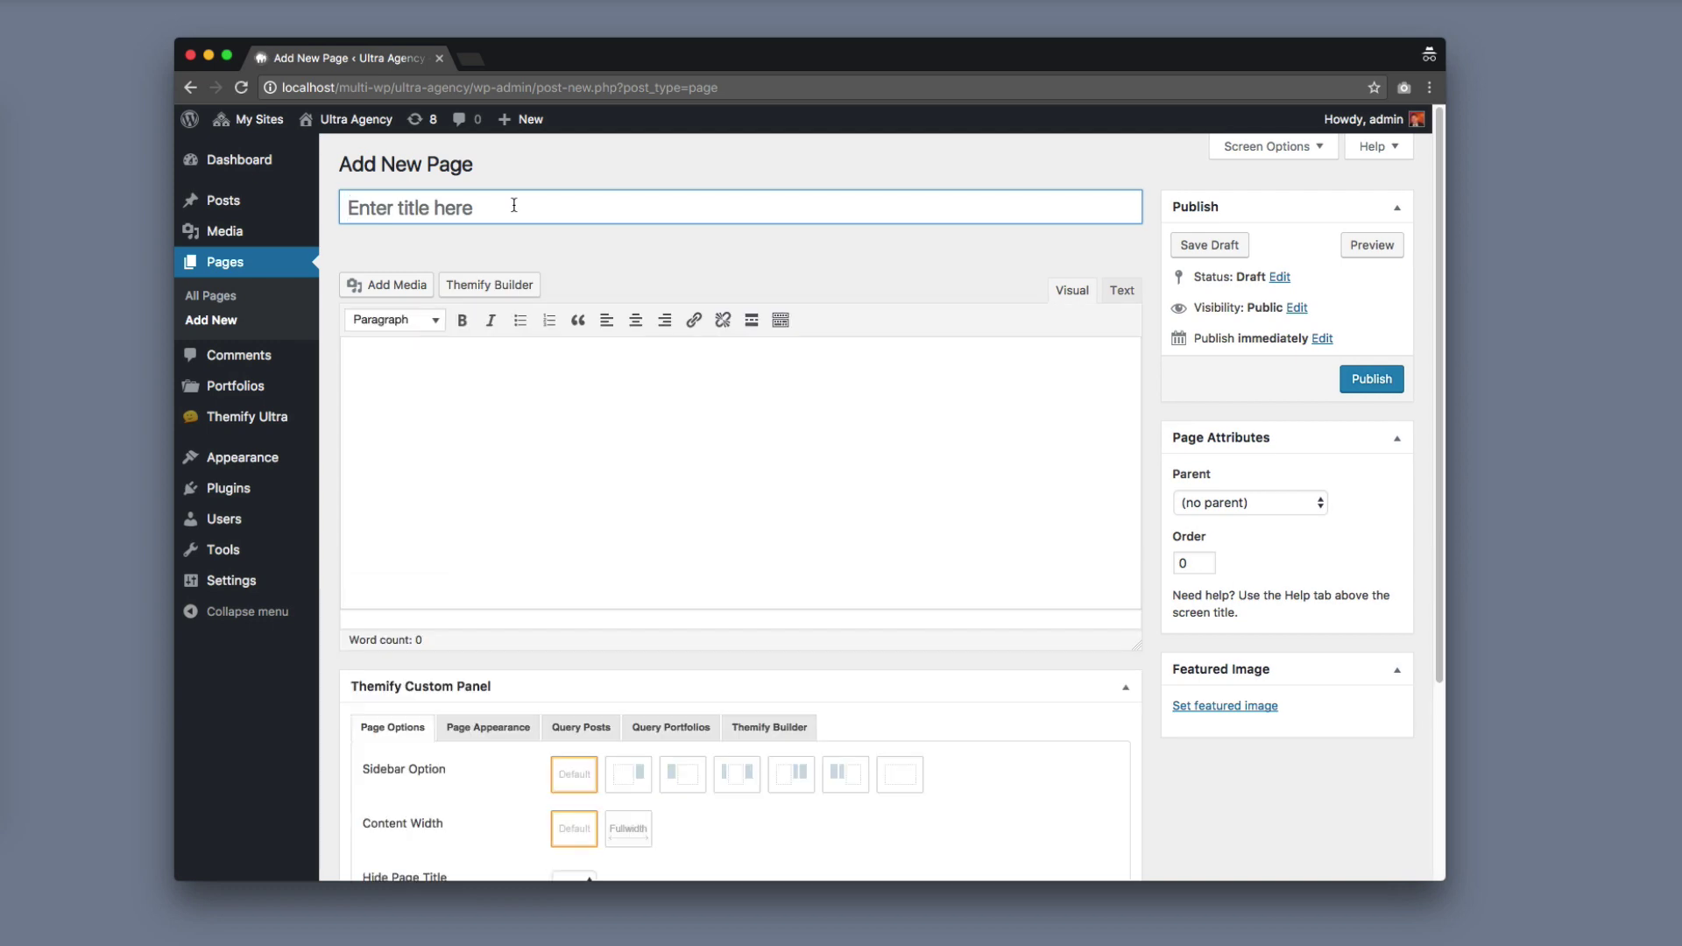
text(Animatio)
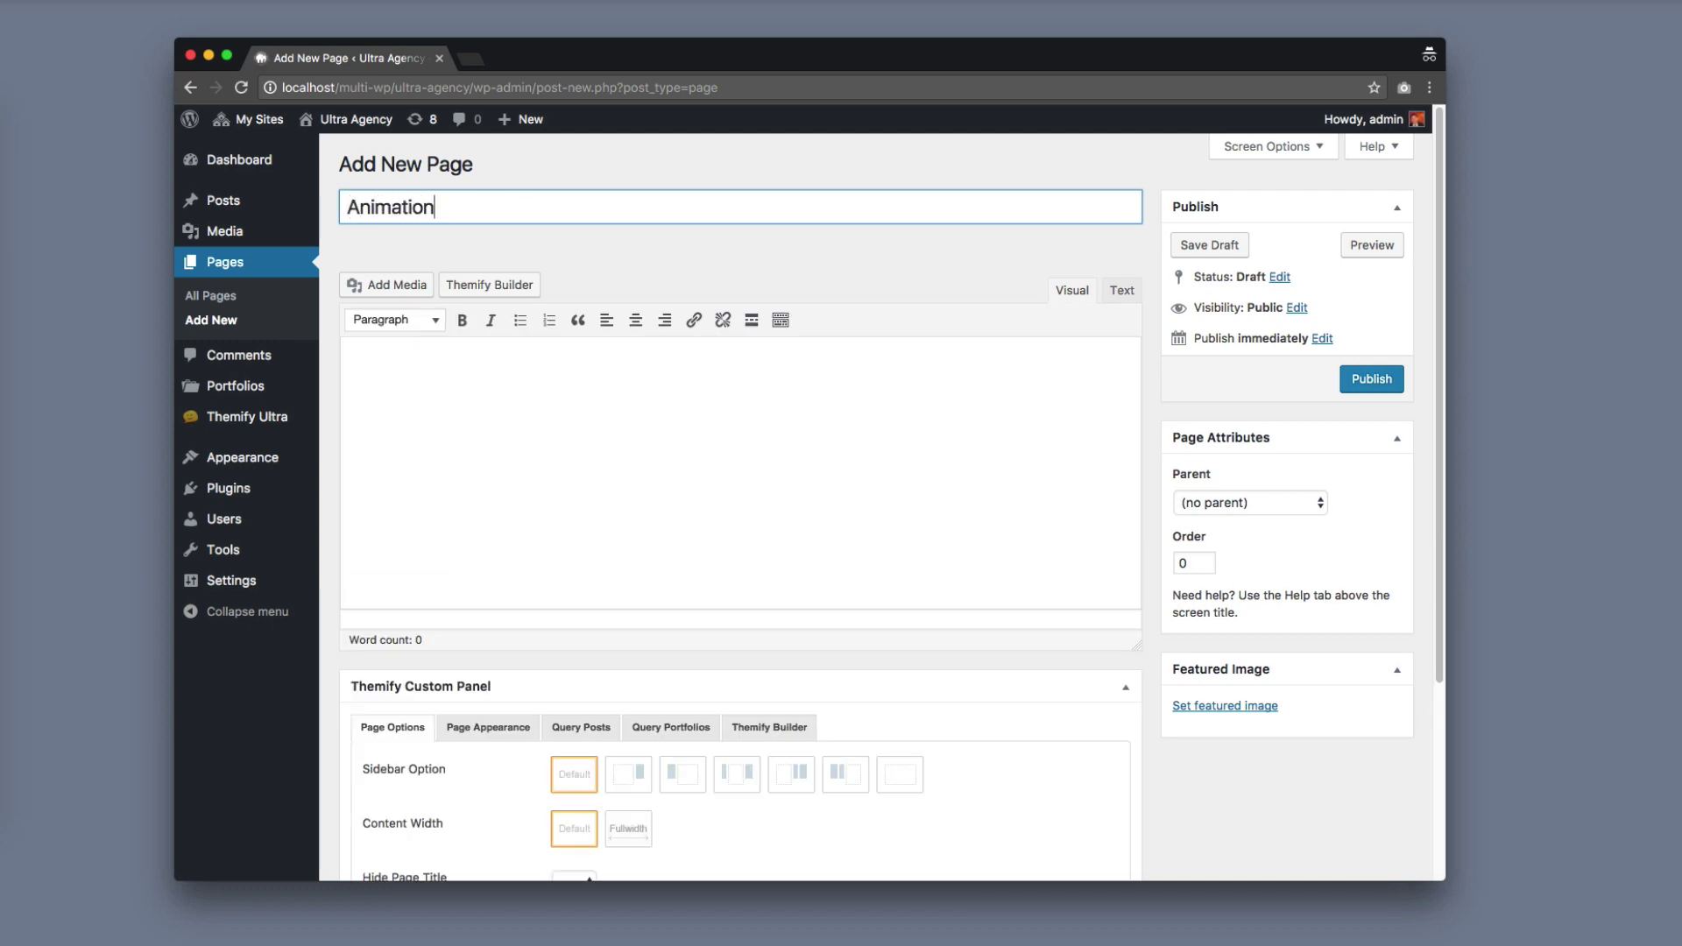
text(n)
click(616, 255)
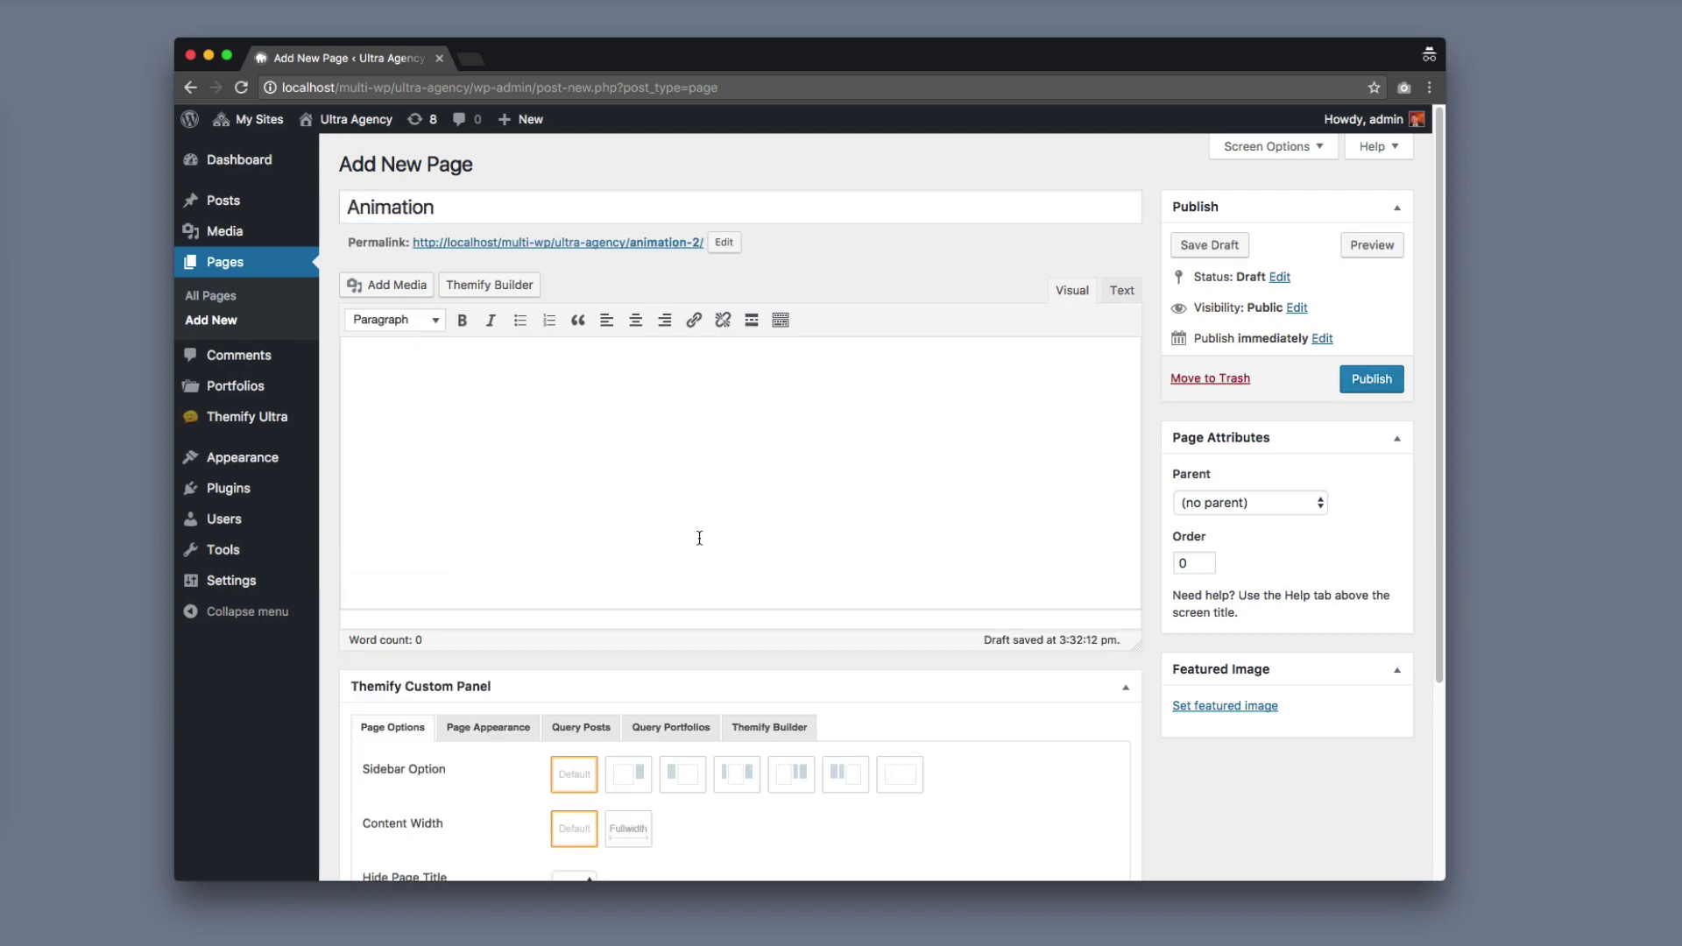
In the Themify Custom Panel, choose No Sidebar, Fullwidth content and Hide Page Title: Yes.
scroll(687, 561, down, 3)
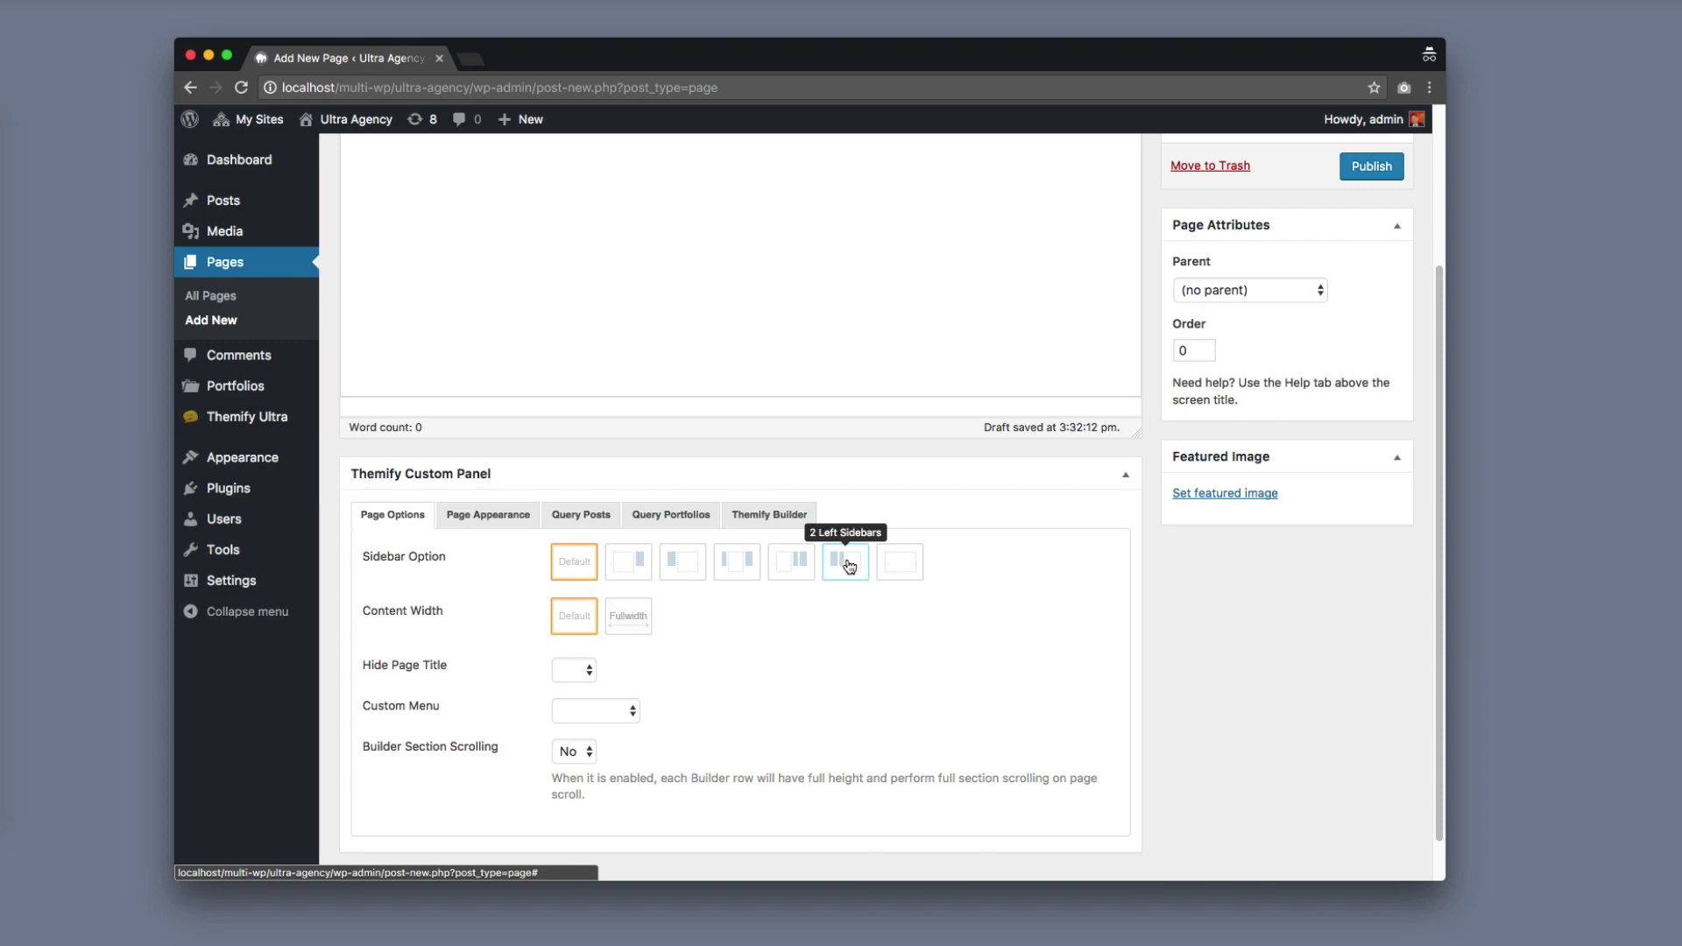
click(905, 570)
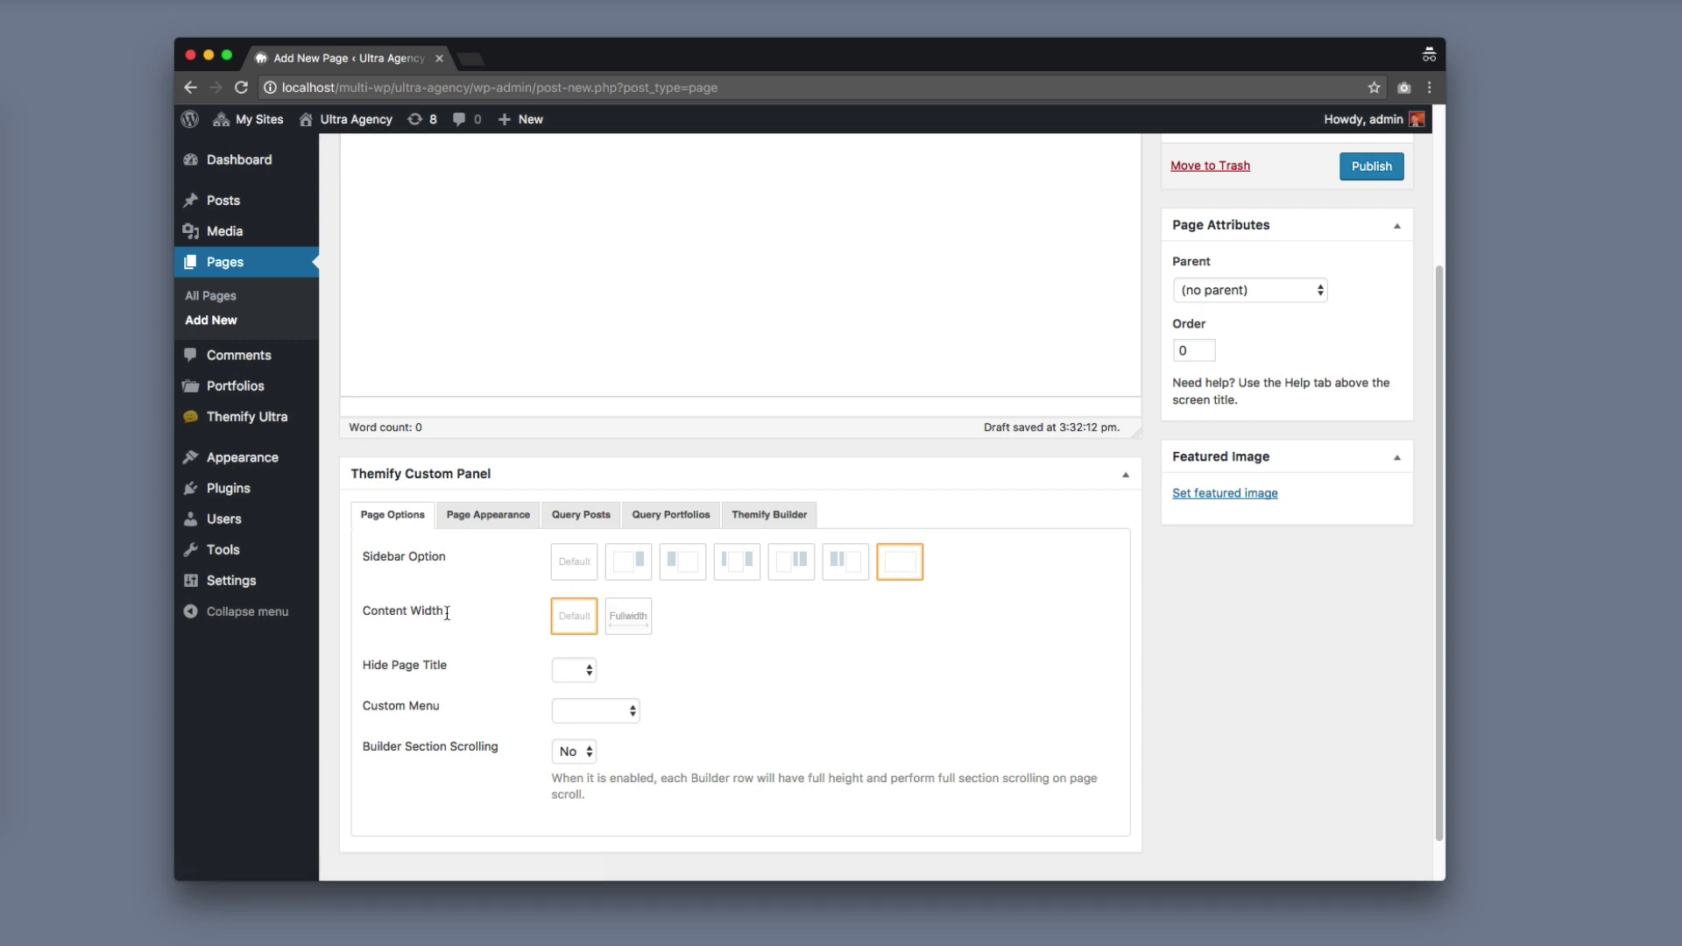
click(637, 617)
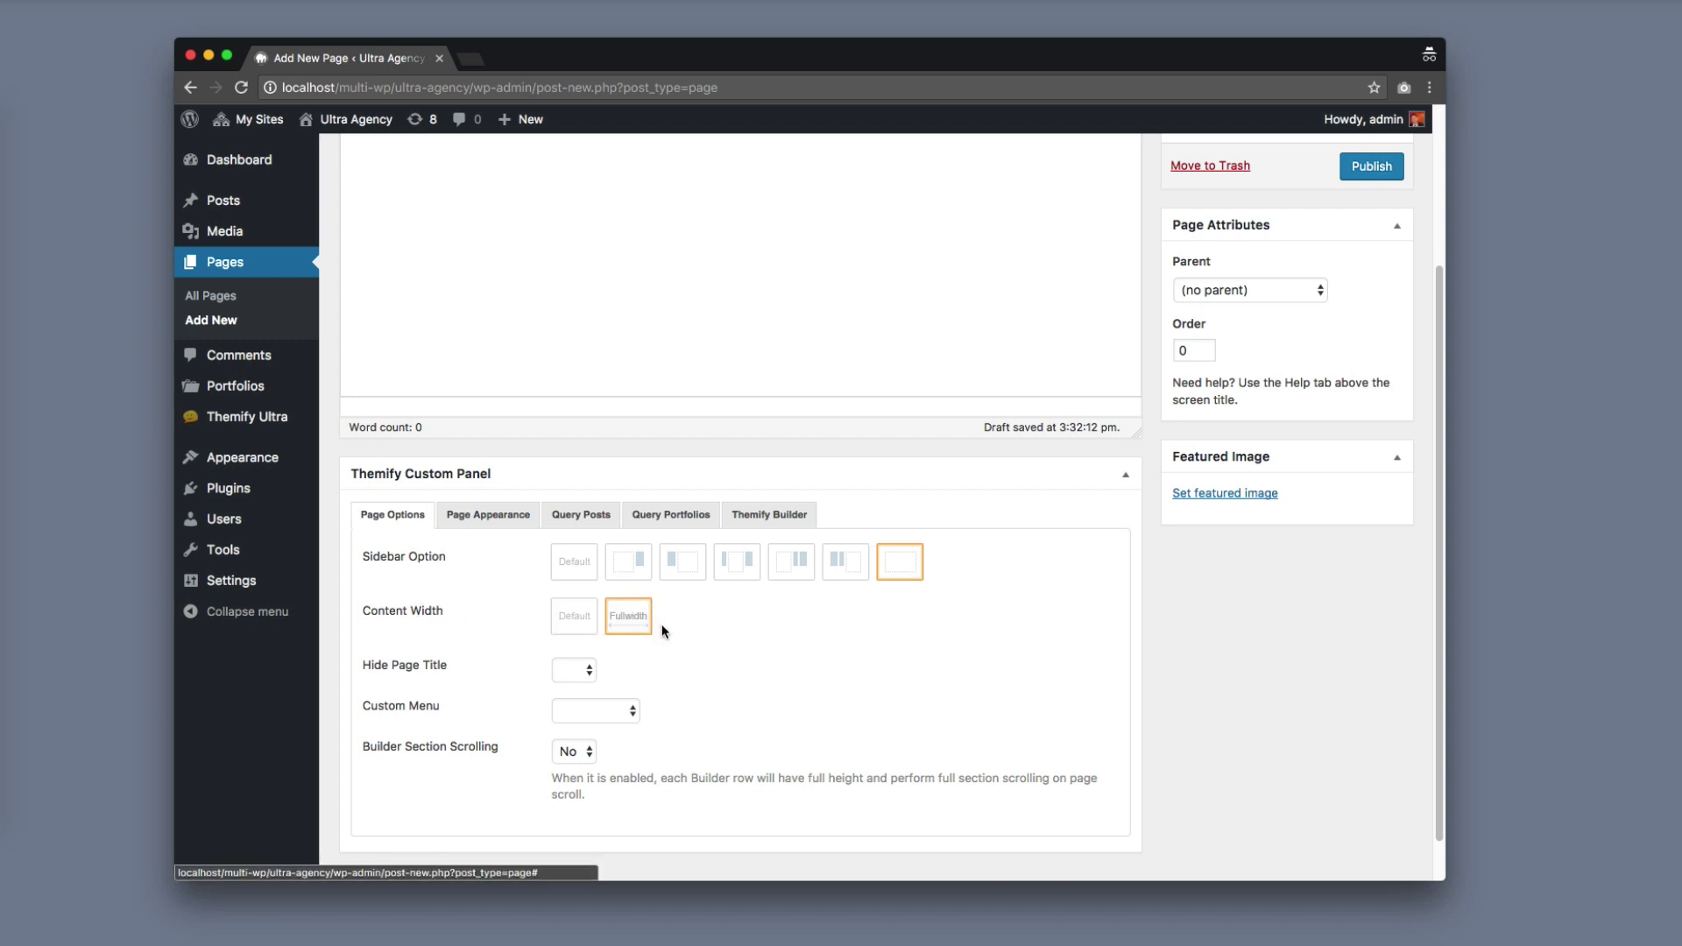
click(592, 673)
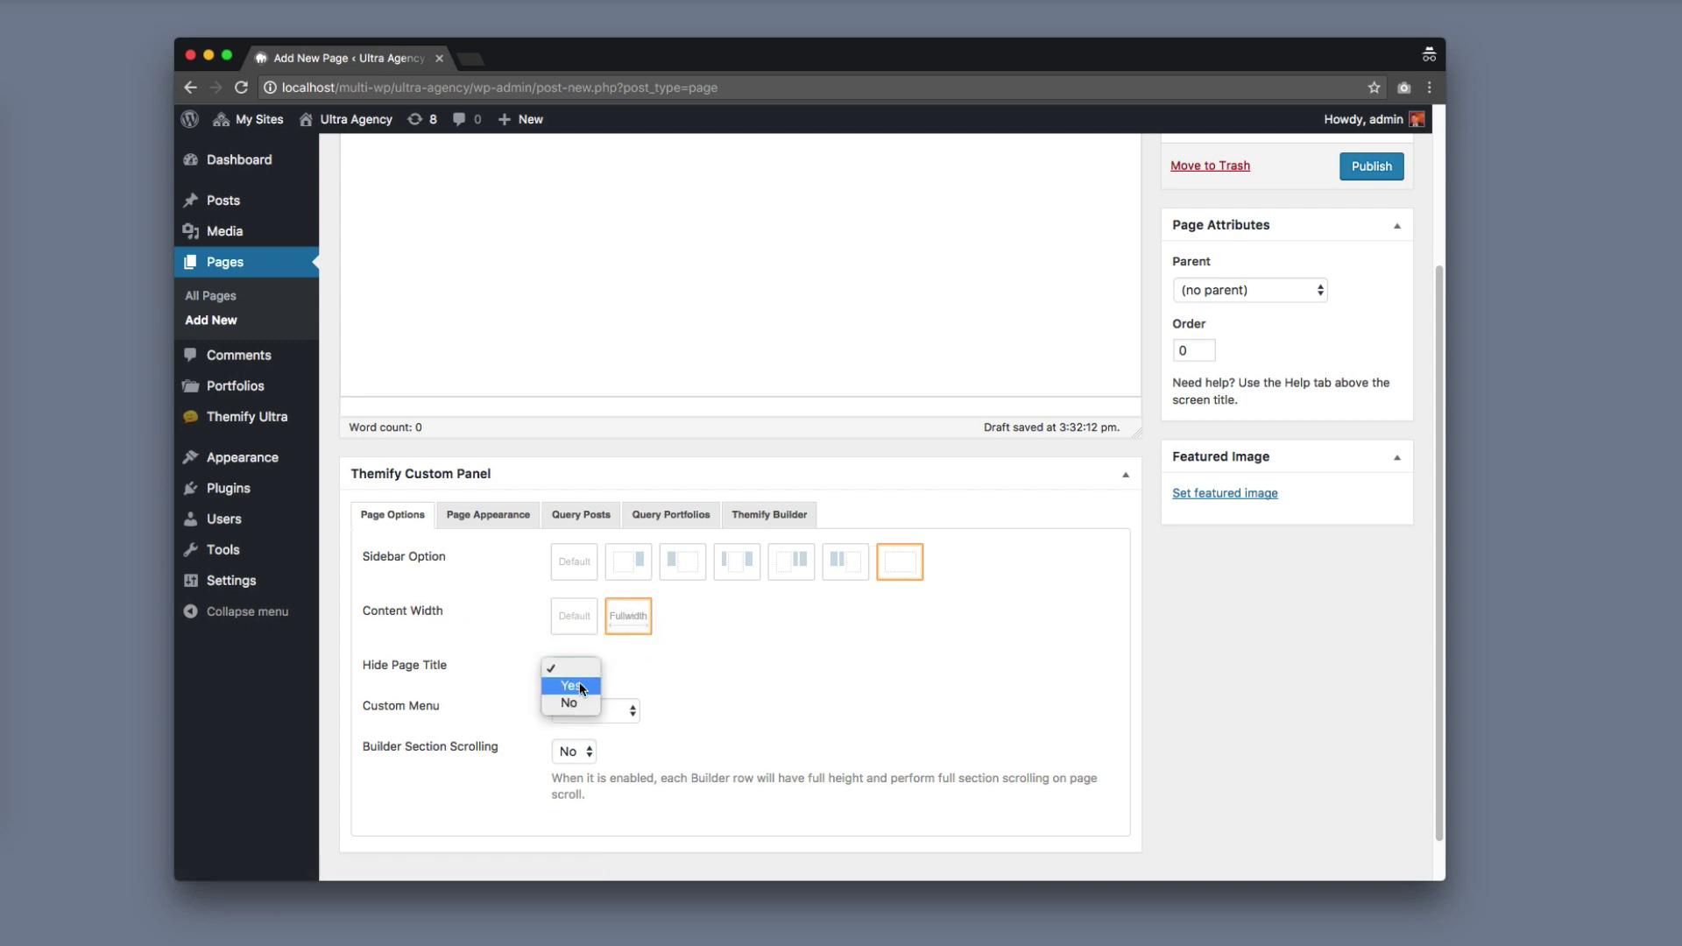
click(569, 686)
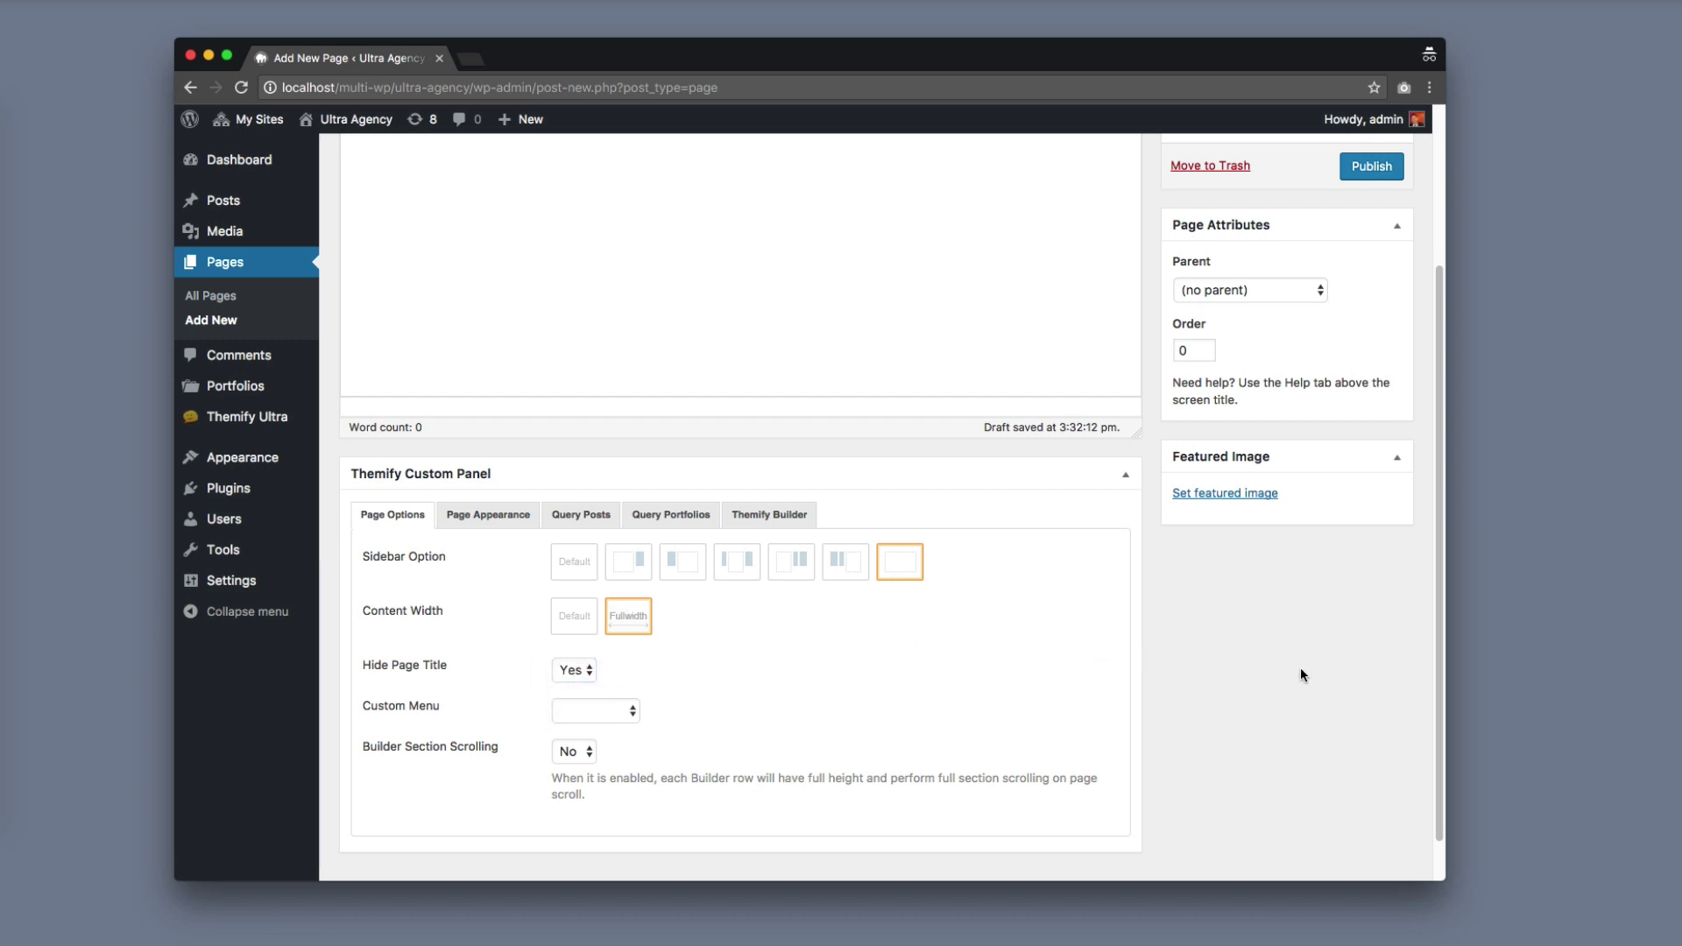
scroll(1302, 675, up, 3)
Publish the Animation page and launch Themify Builder on it.
click(1371, 379)
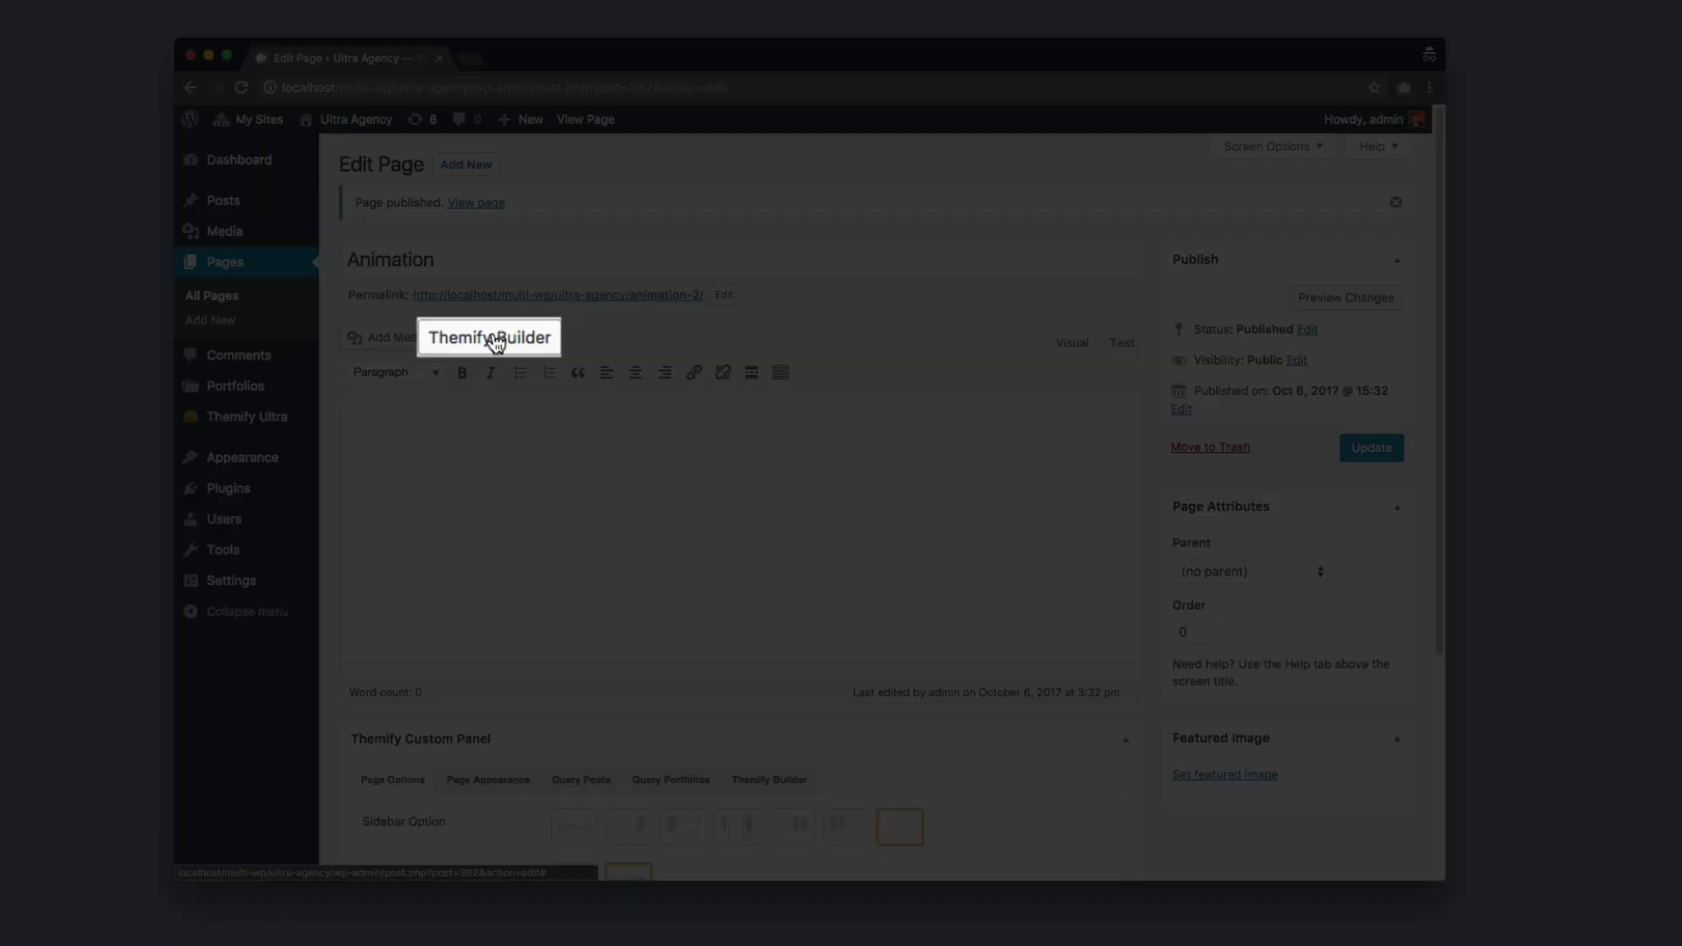
click(496, 343)
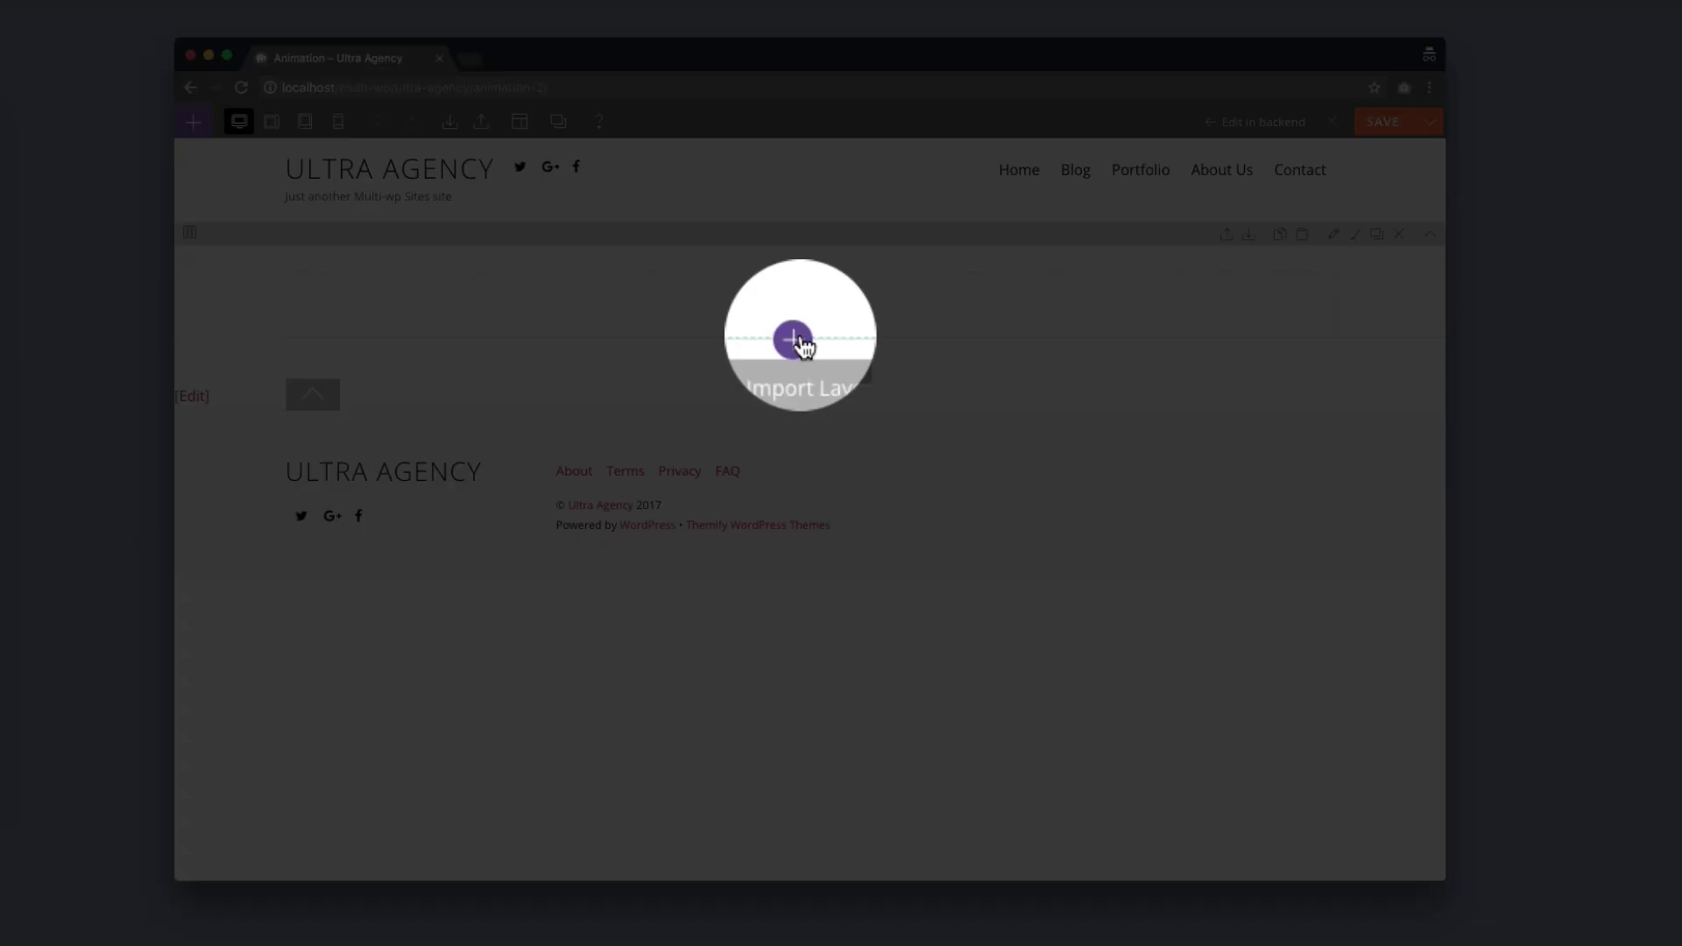
Add the Hero Banner 2 predesigned row from the Hero Banners category to the empty page.
click(798, 342)
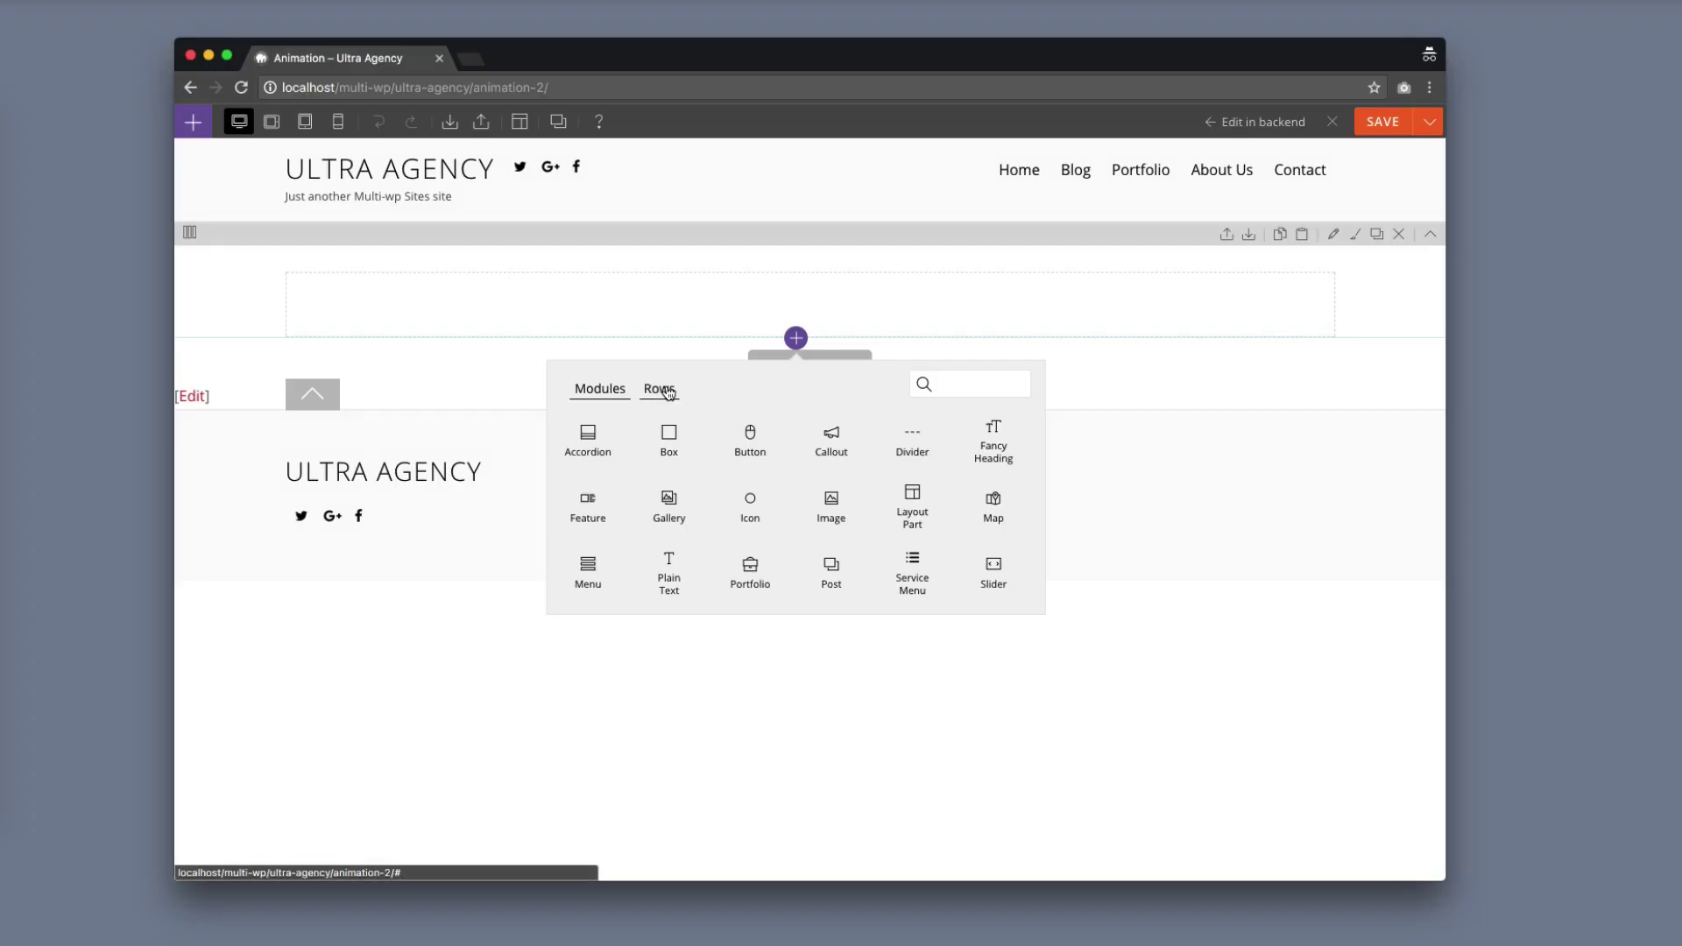
click(668, 396)
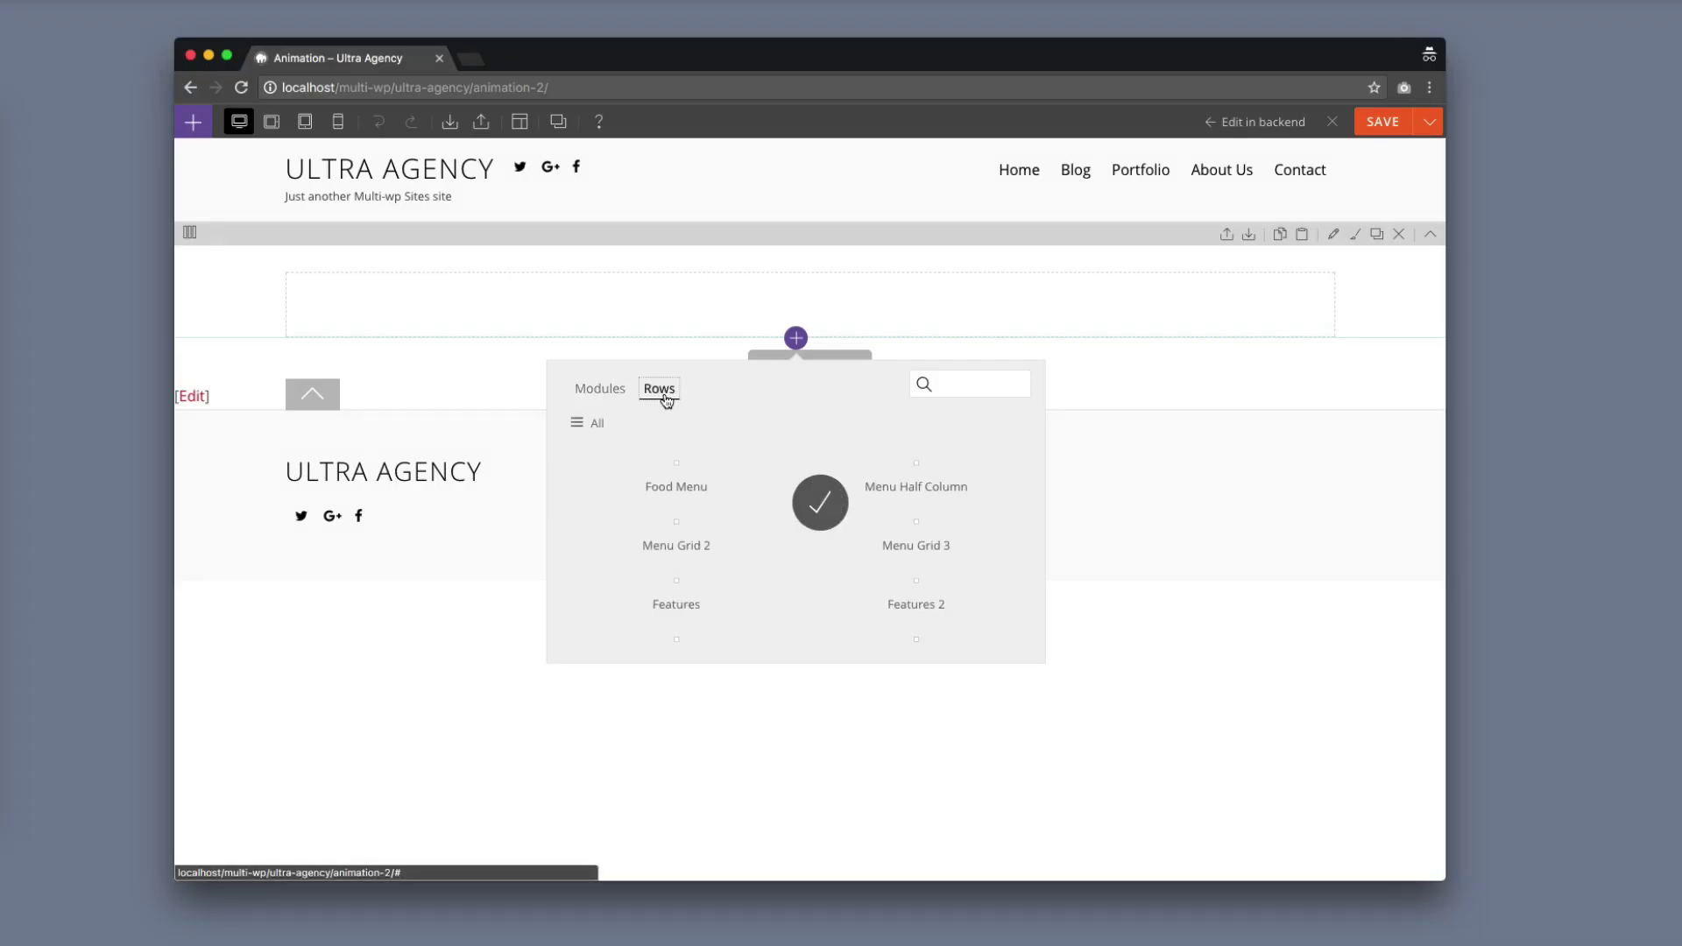
click(583, 424)
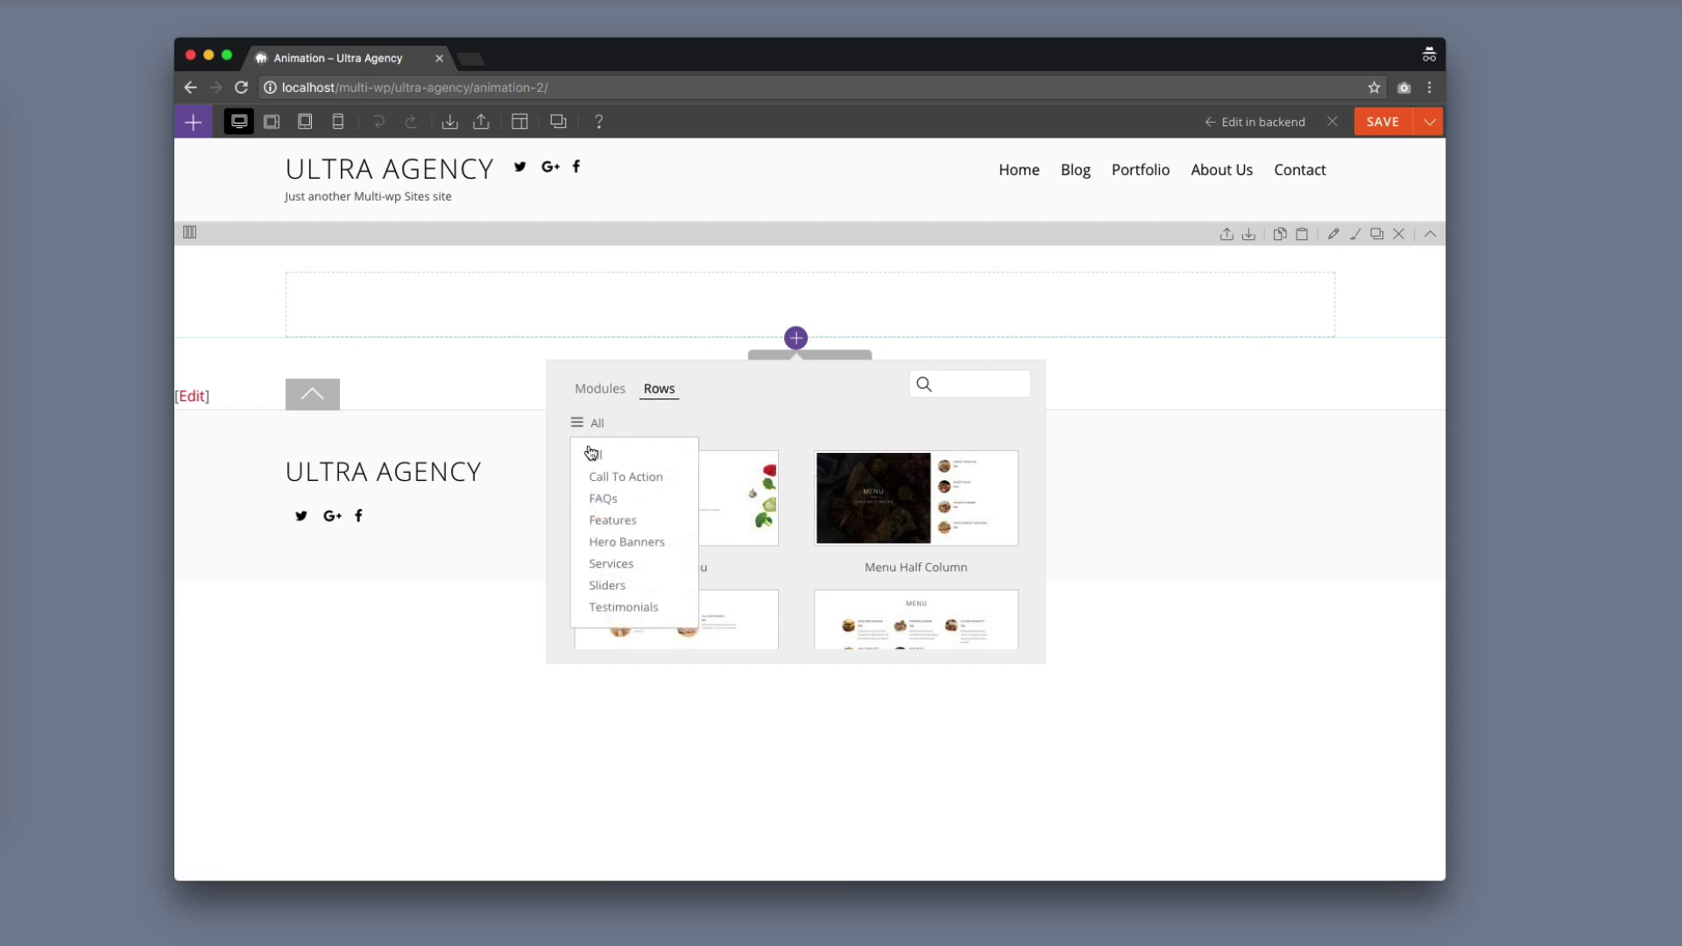
click(627, 542)
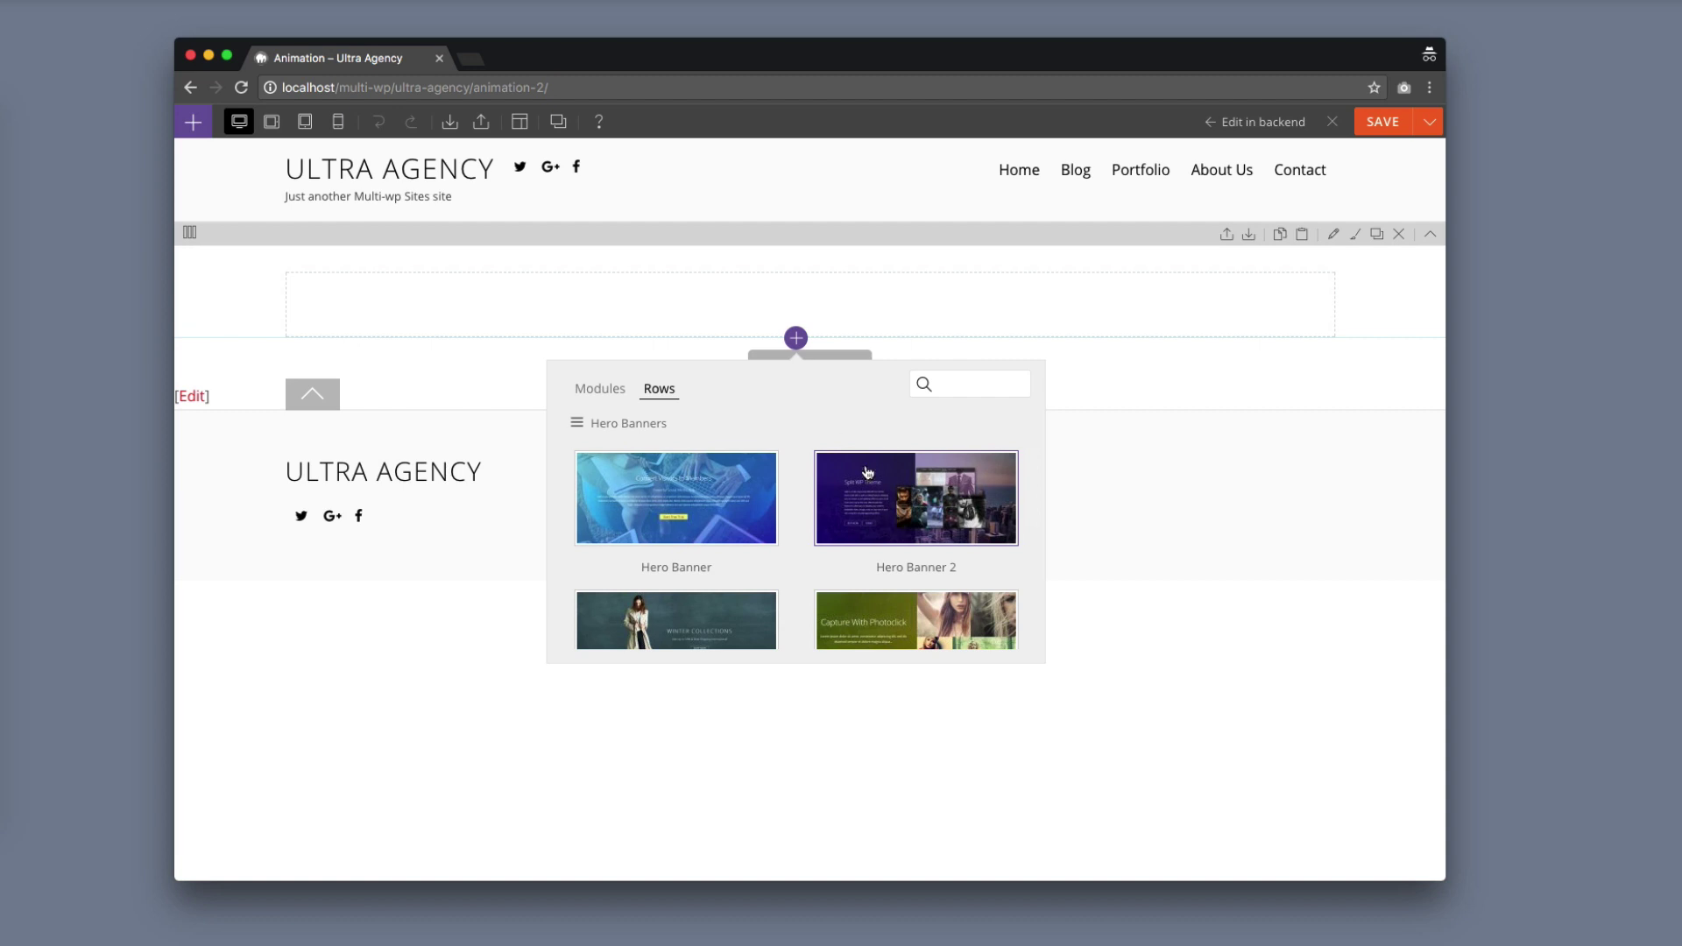
drag(867, 473, 784, 277)
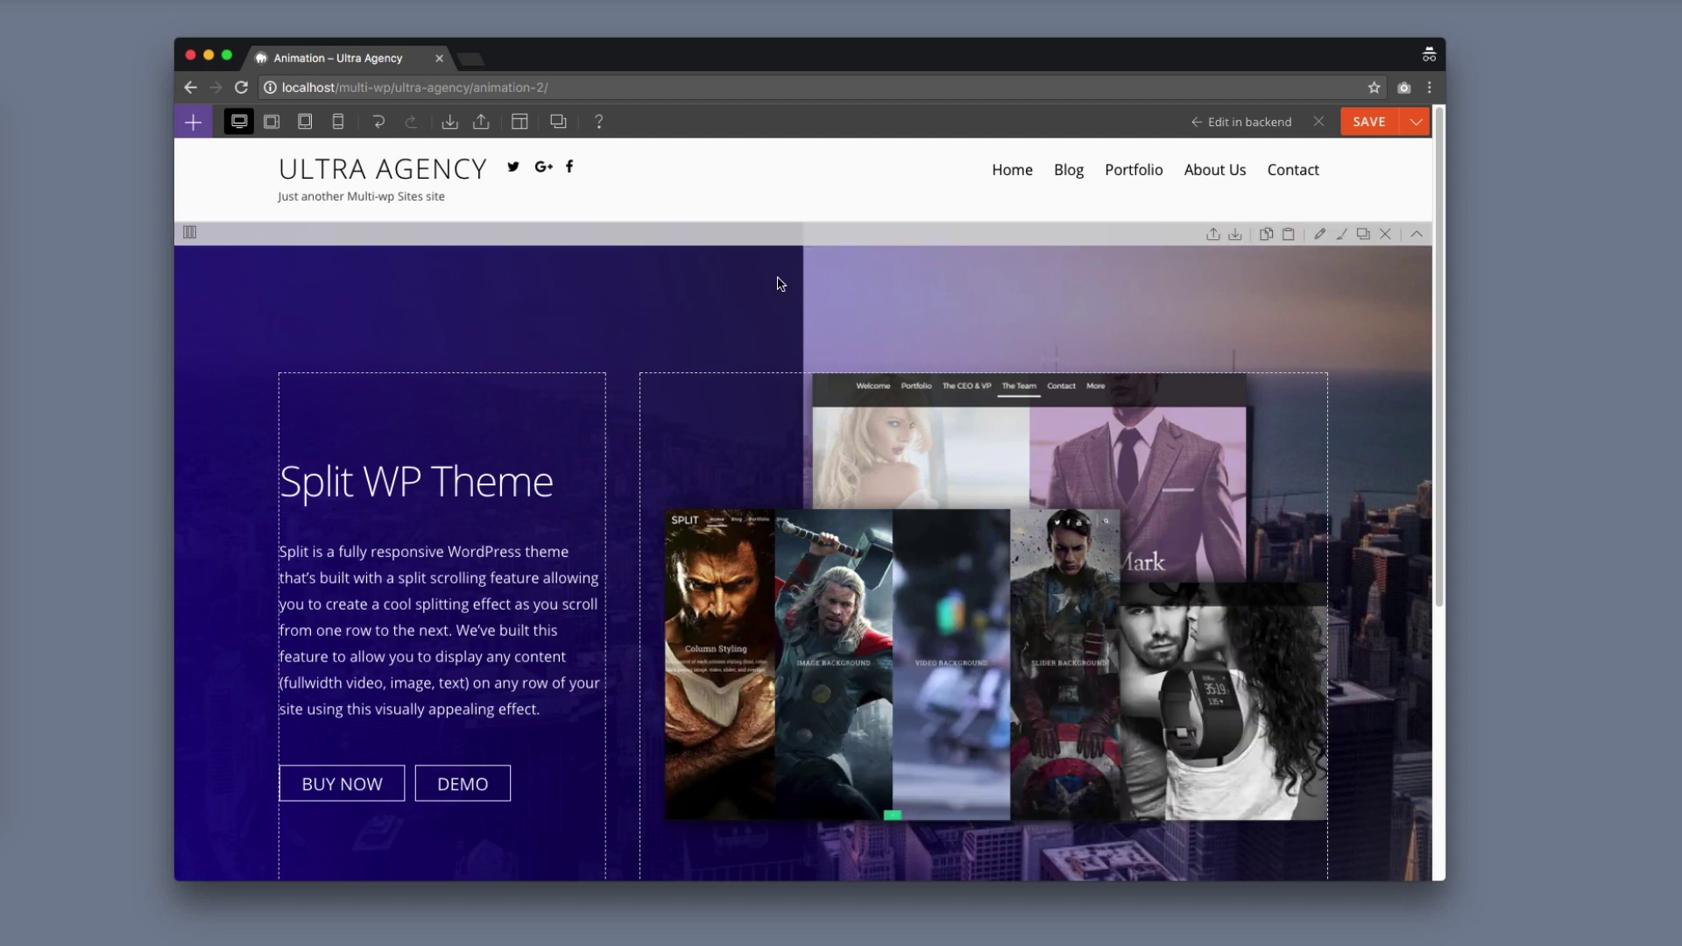
Open the Split WP Theme text module's settings at its Animation options.
scroll(715, 339, down, 2)
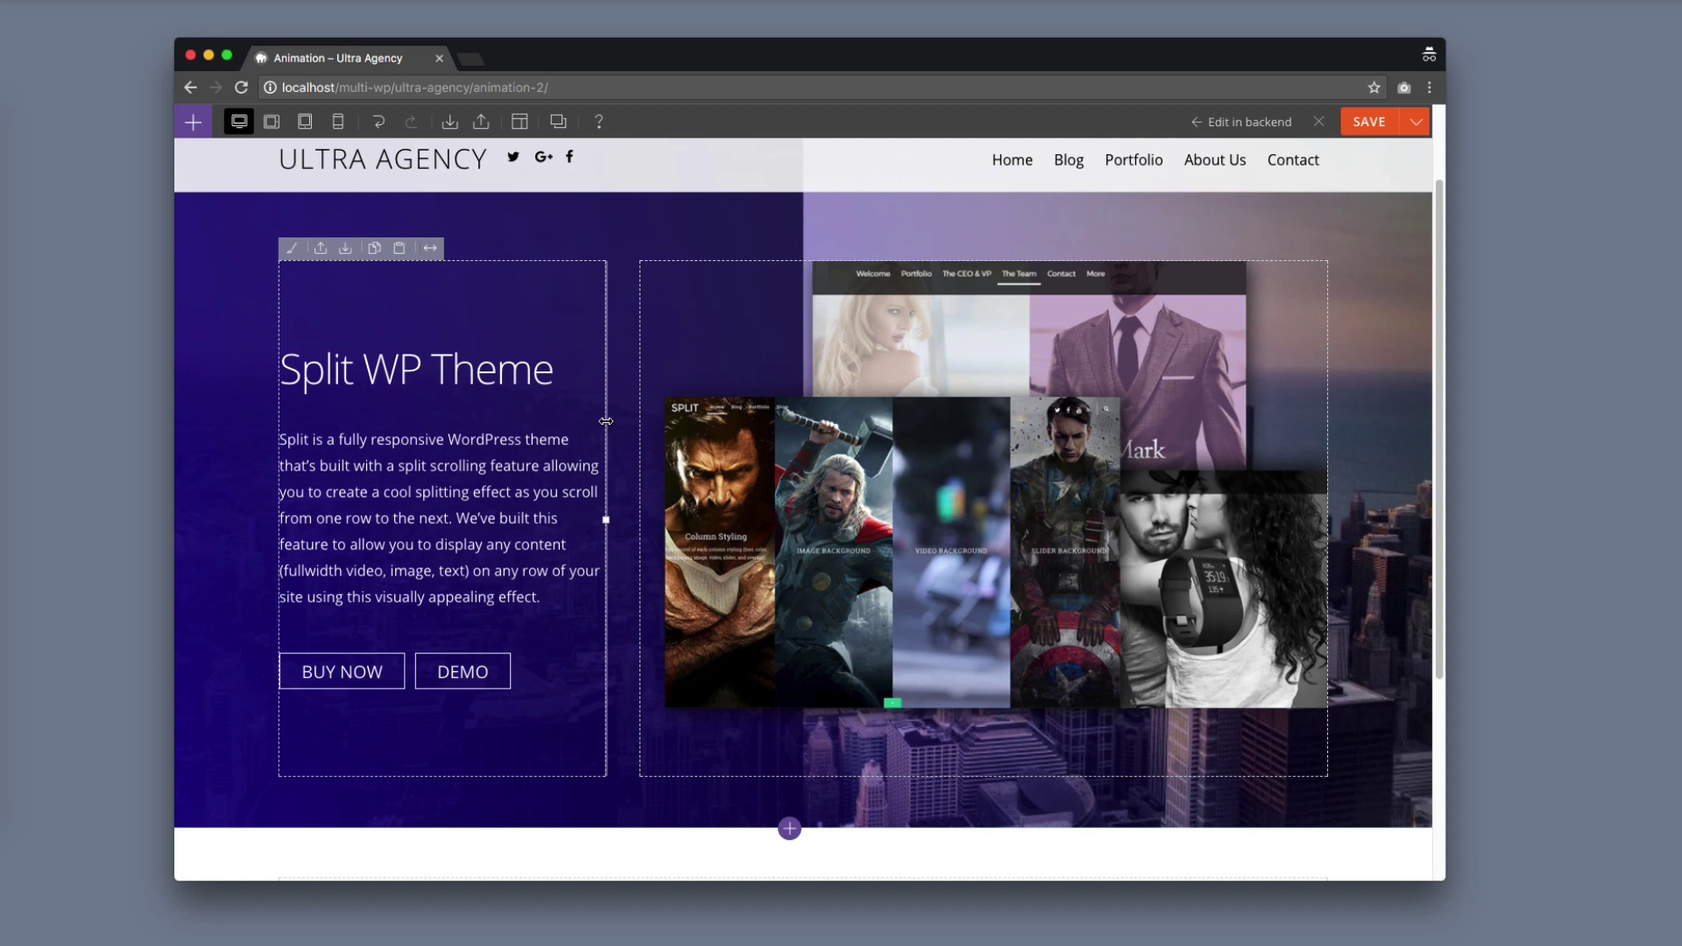
double_click(460, 452)
click(689, 213)
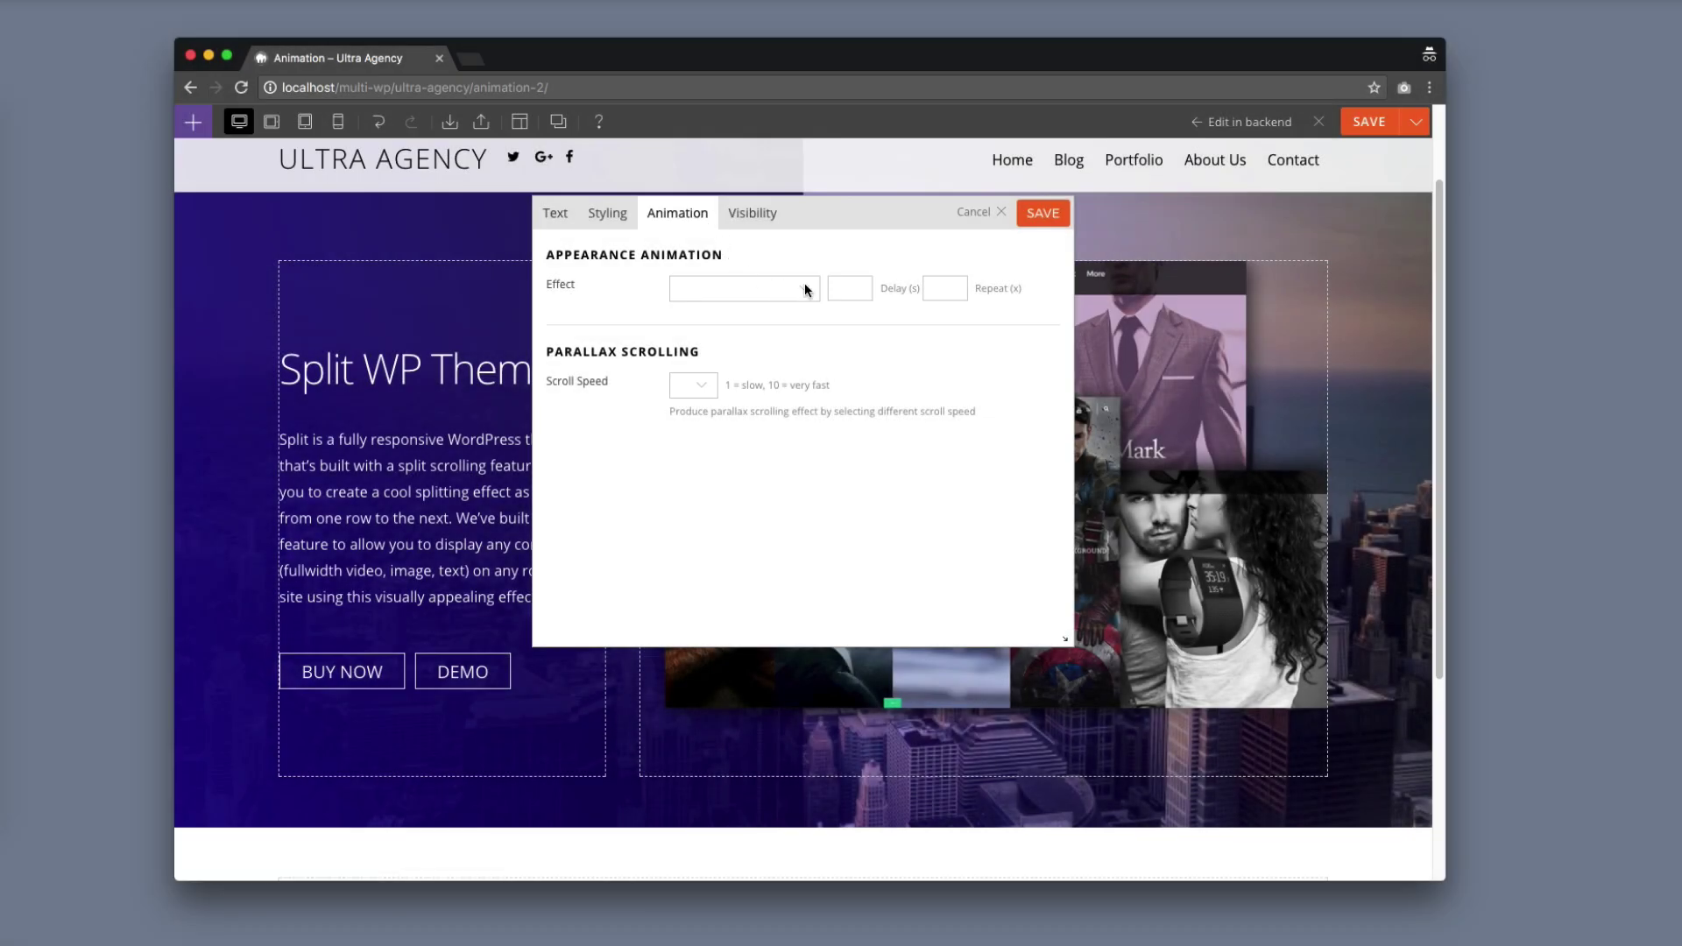
Pick fadeInRight as the Split WP Theme text's entrance effect.
click(804, 287)
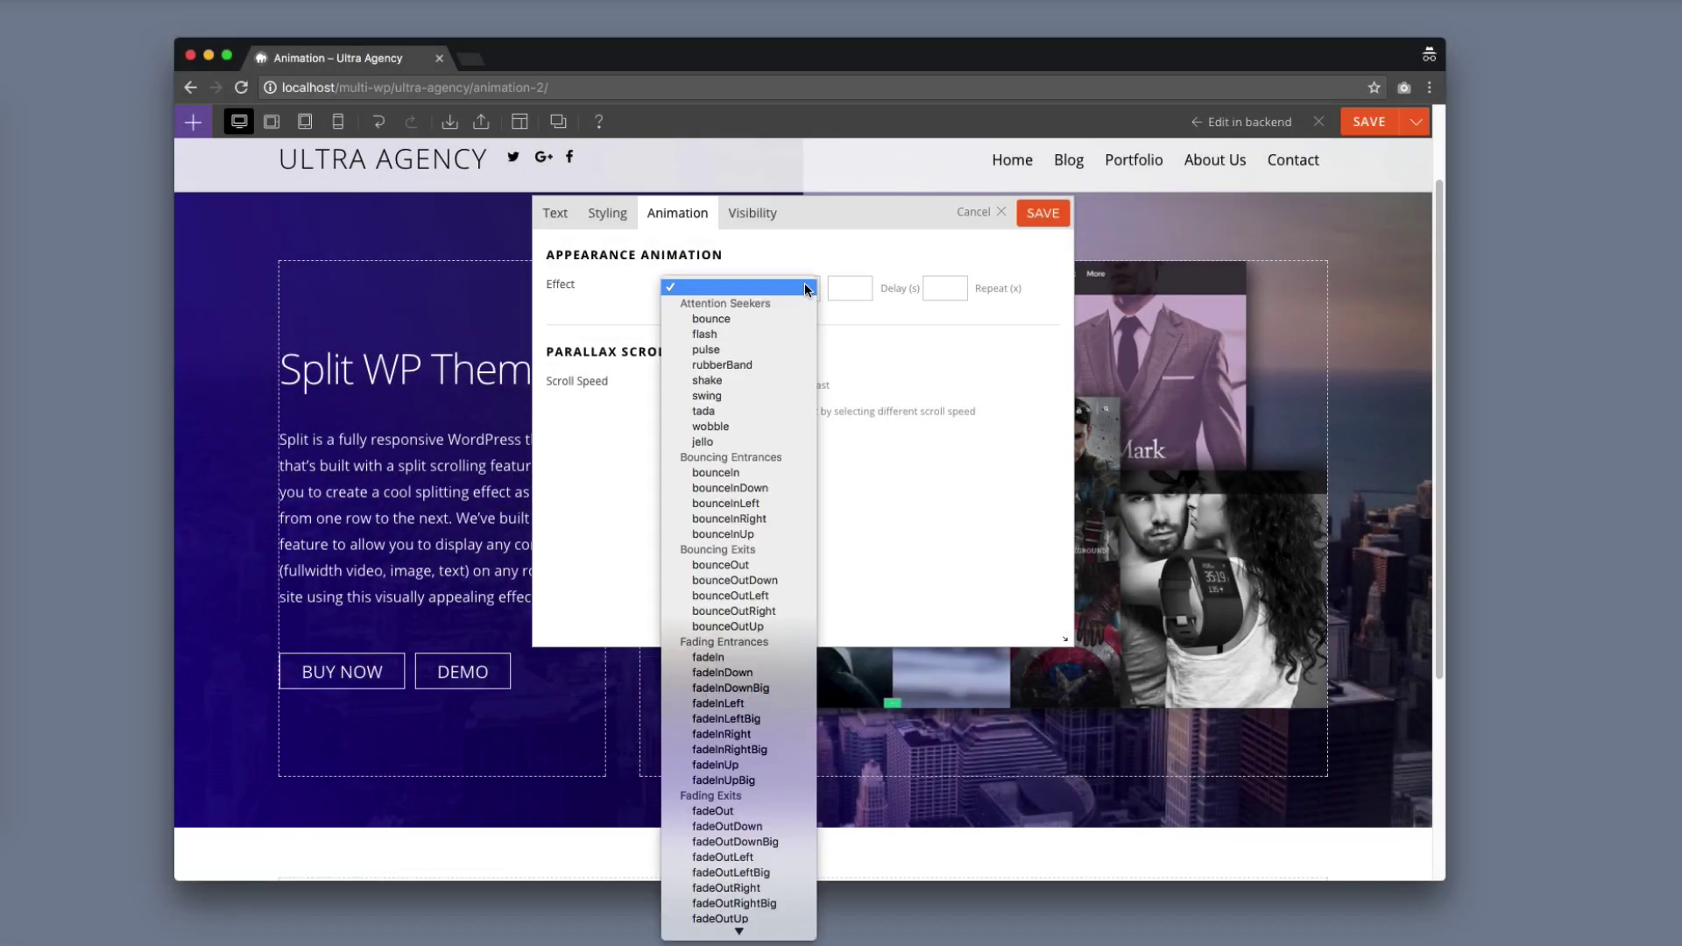
scroll(770, 375, down, 15)
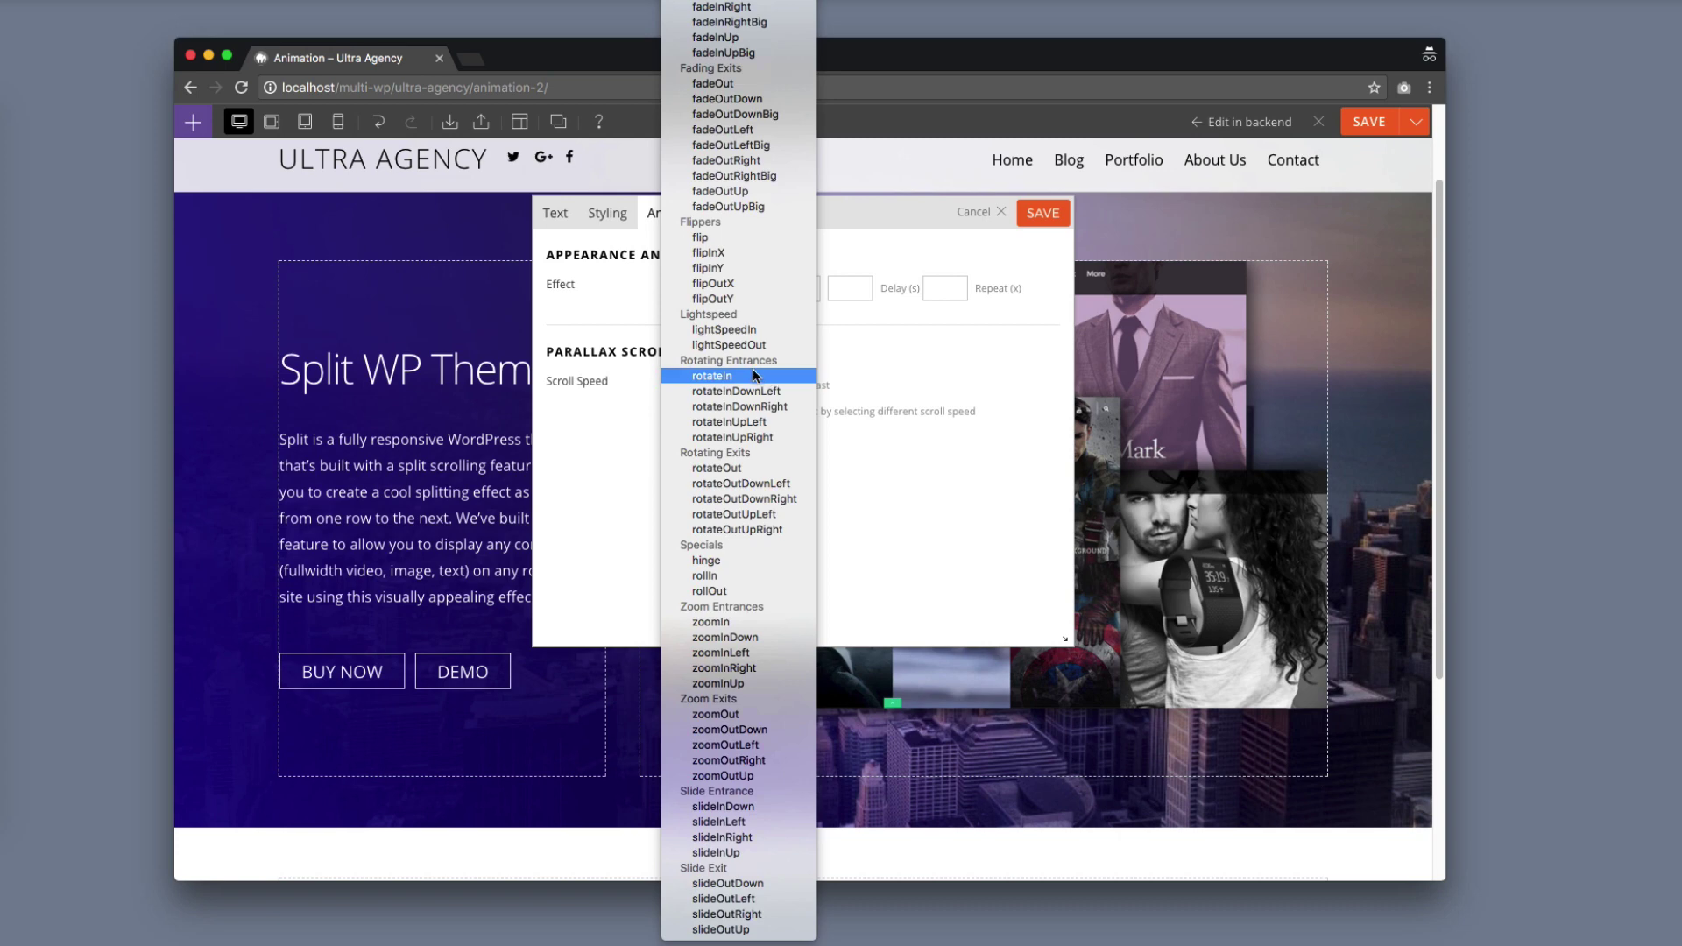
scroll(746, 366, up, 3)
scroll(746, 367, up, 7)
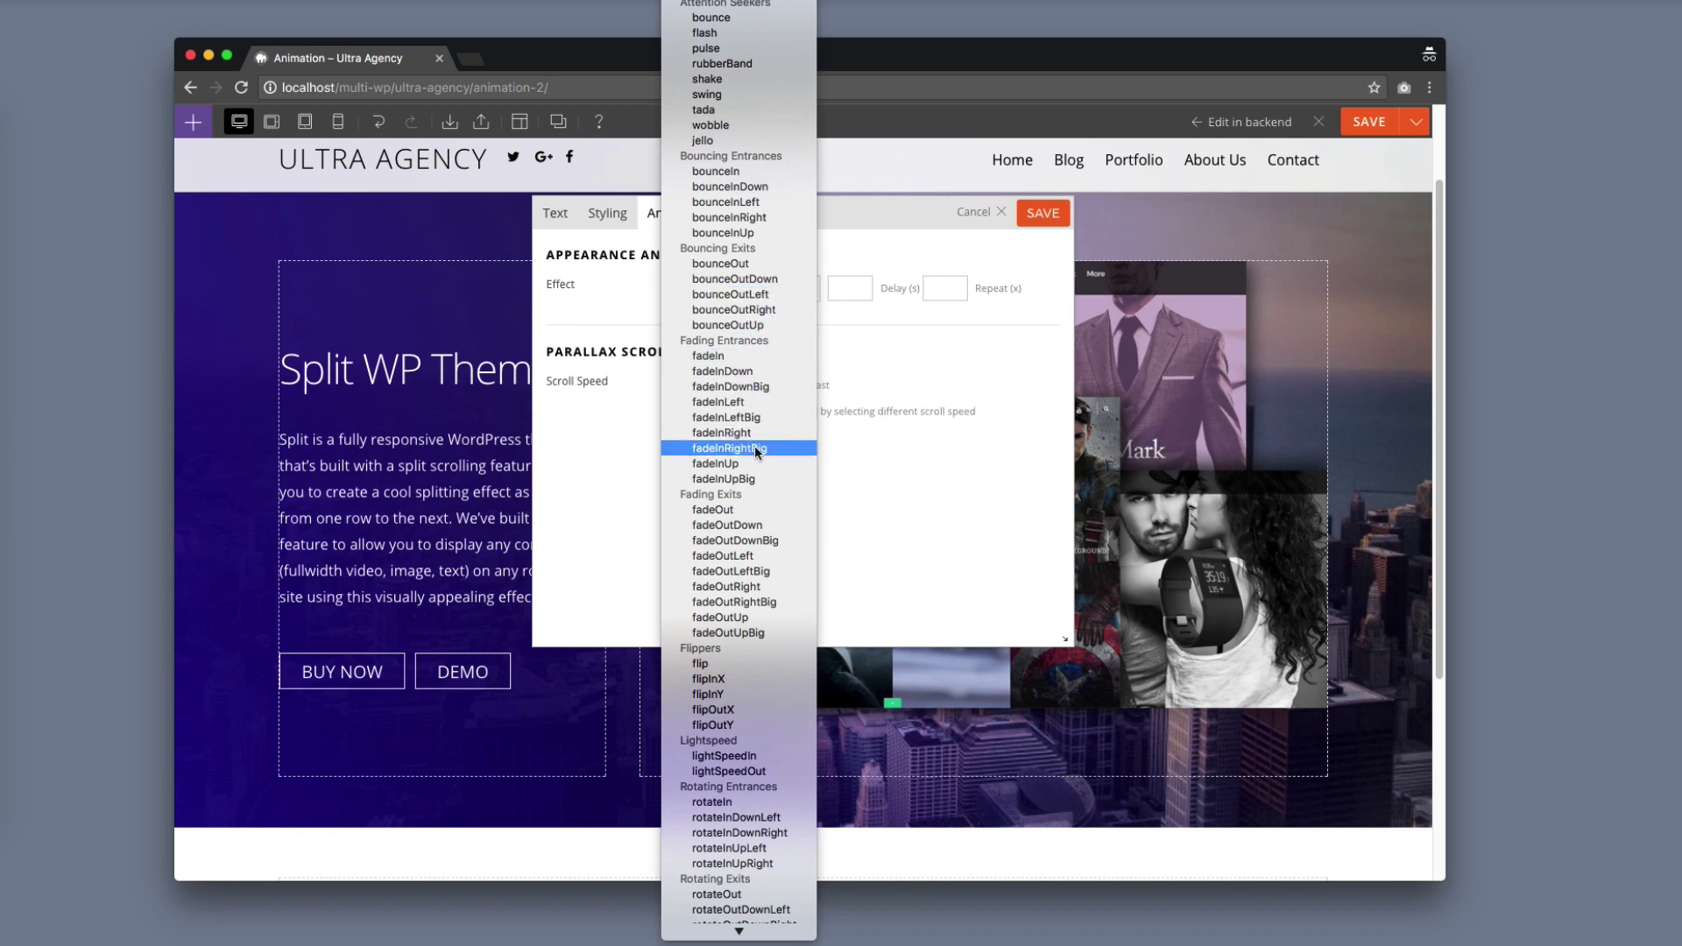
scroll(750, 618, down, 2)
scroll(752, 623, down, 3)
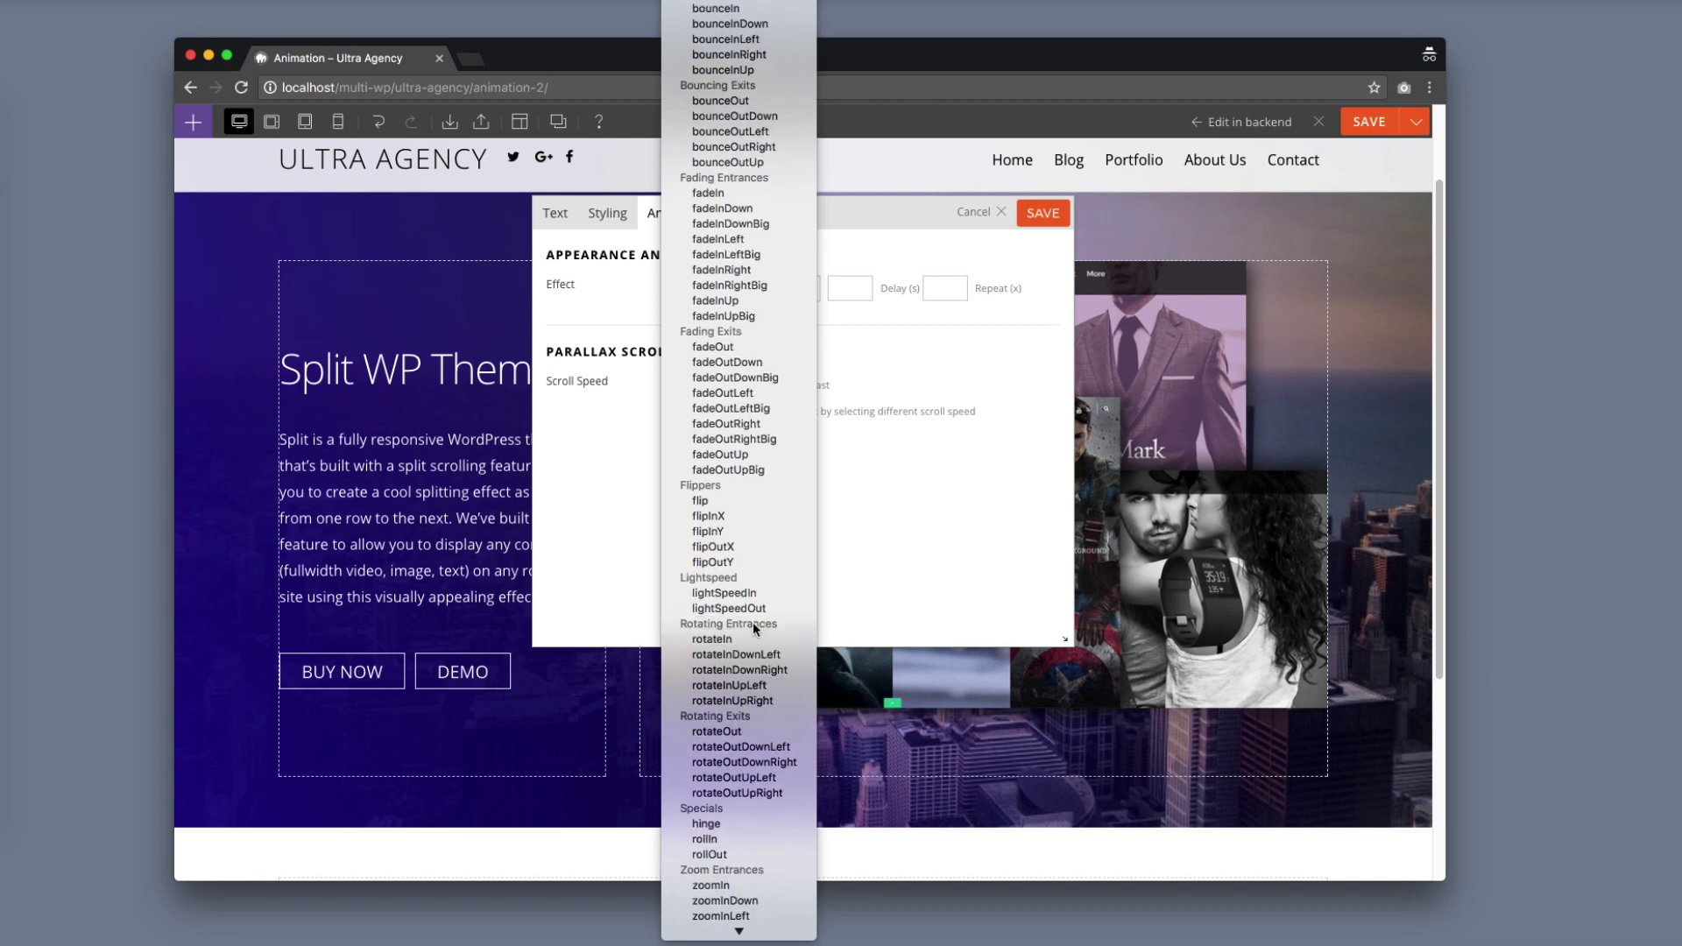
scroll(754, 622, up, 5)
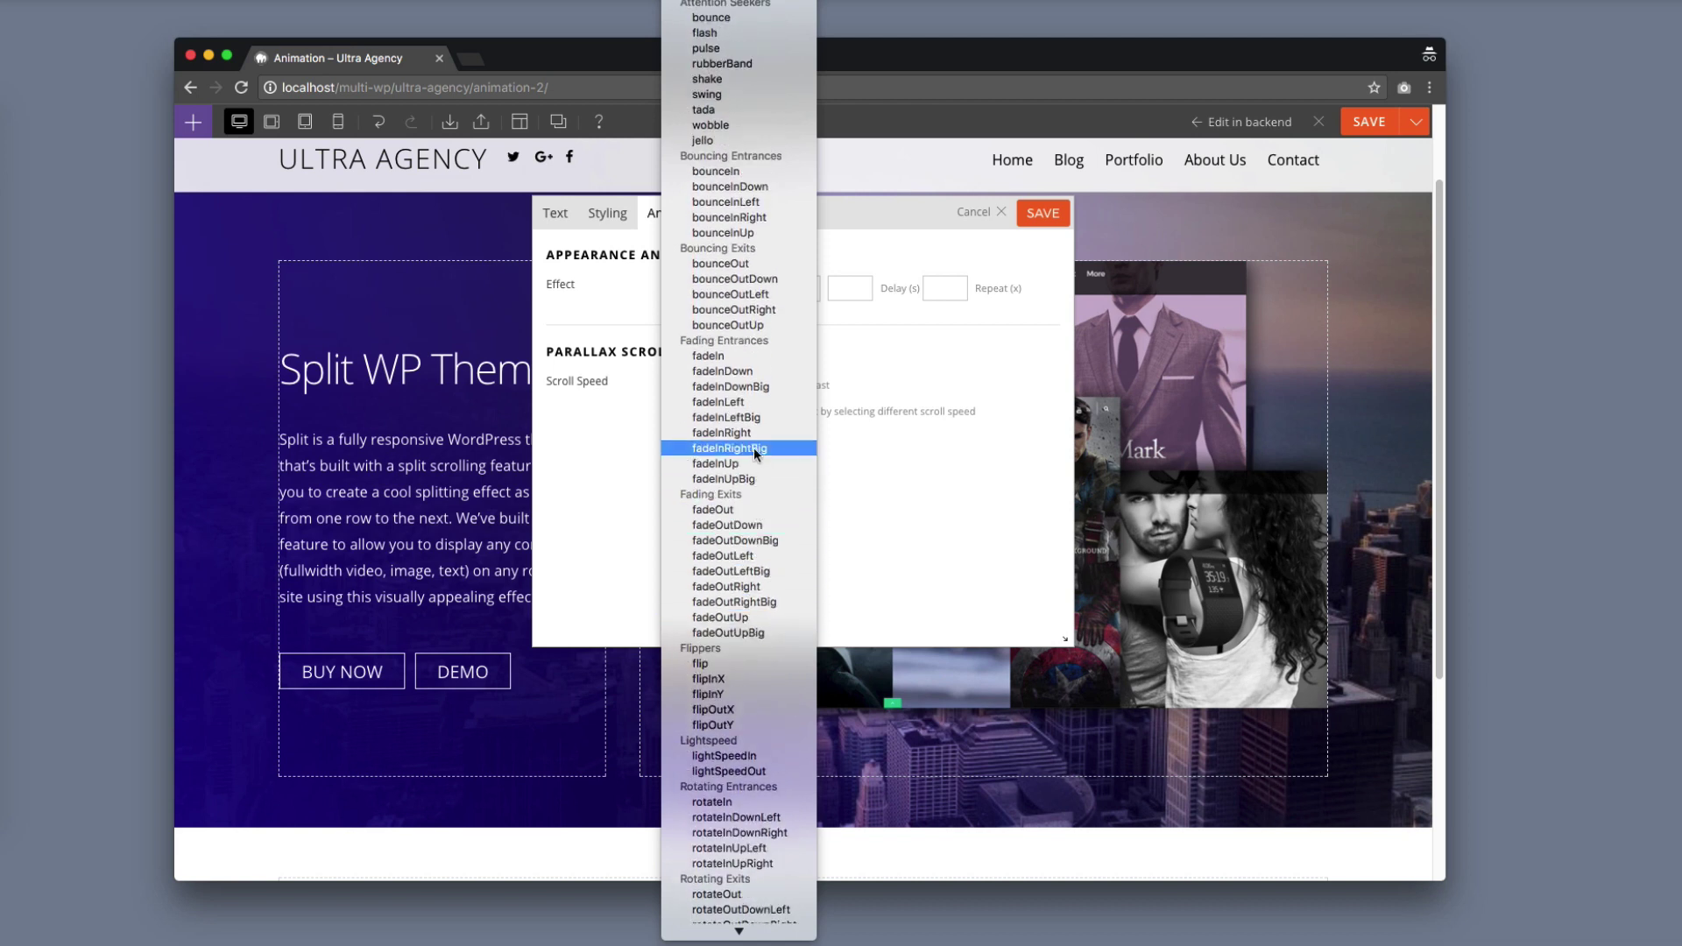
click(754, 434)
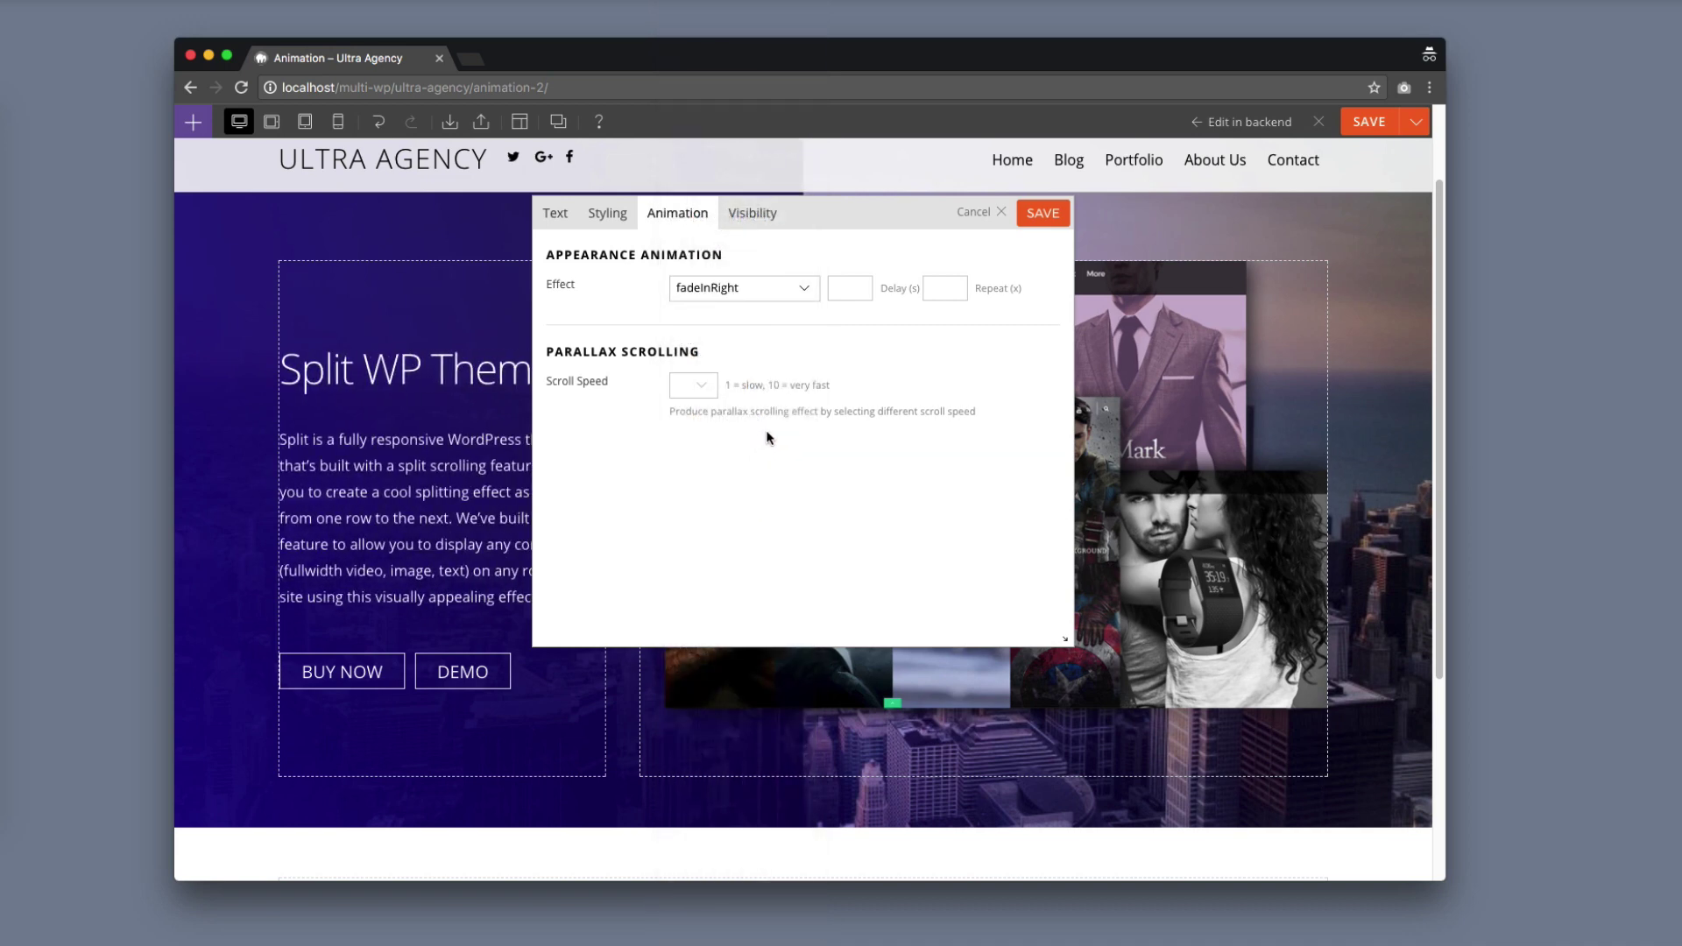
Change the text's effect to fadeInLeft, save it, and open the BUY NOW button module's settings.
click(802, 294)
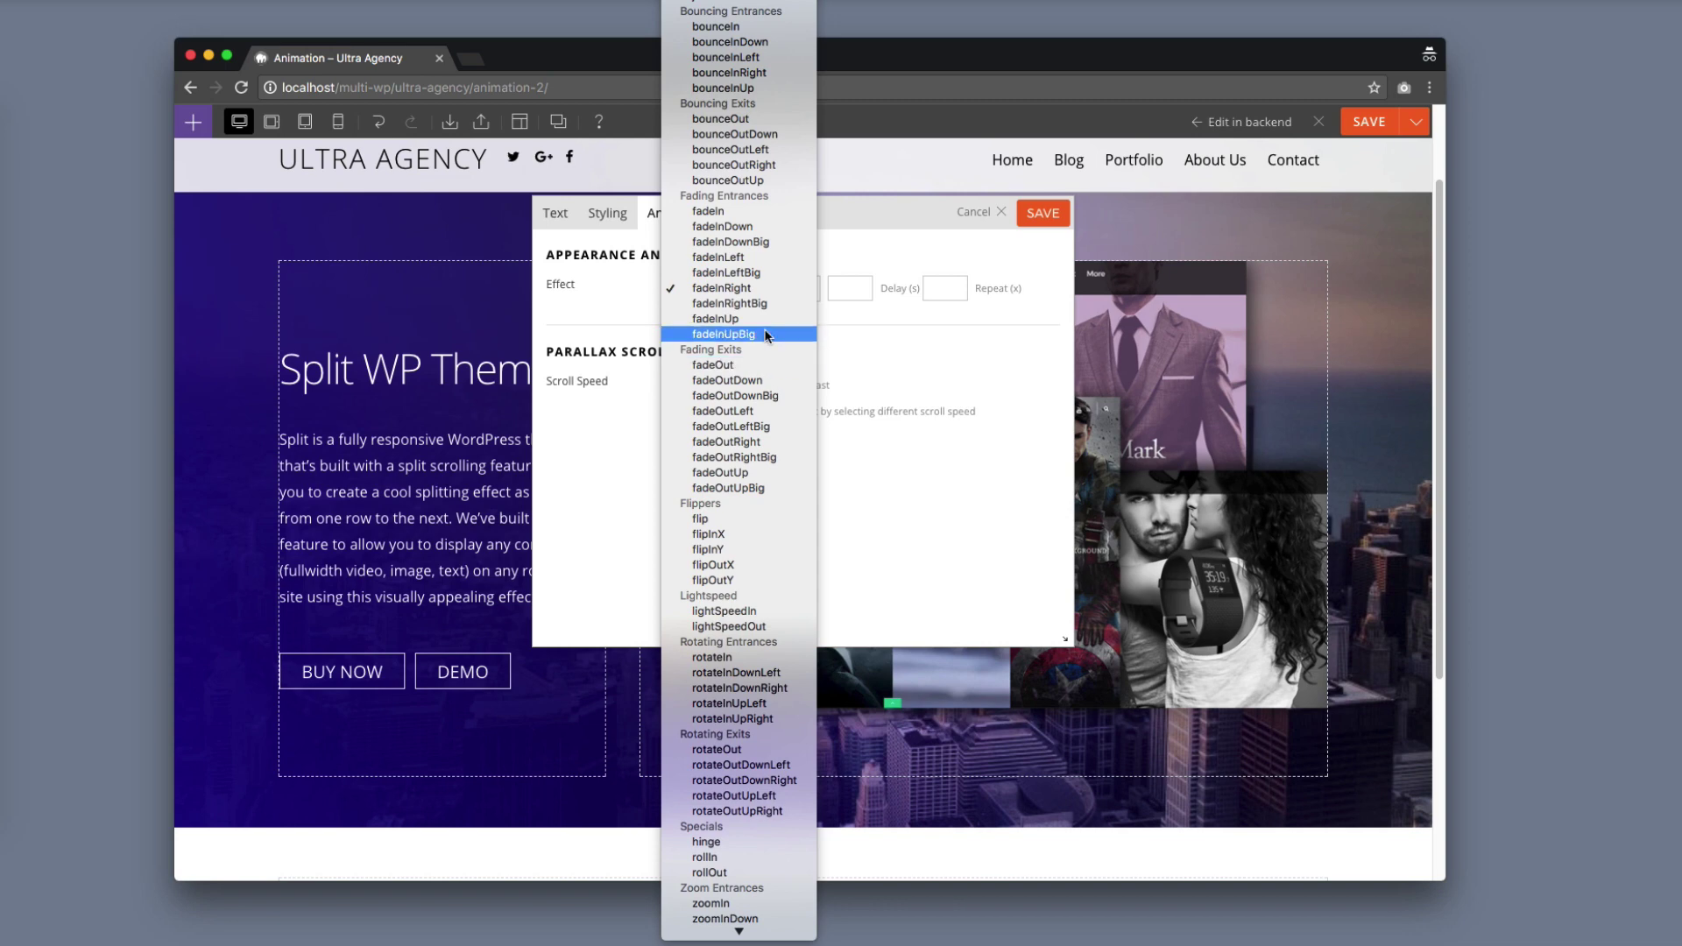
click(754, 257)
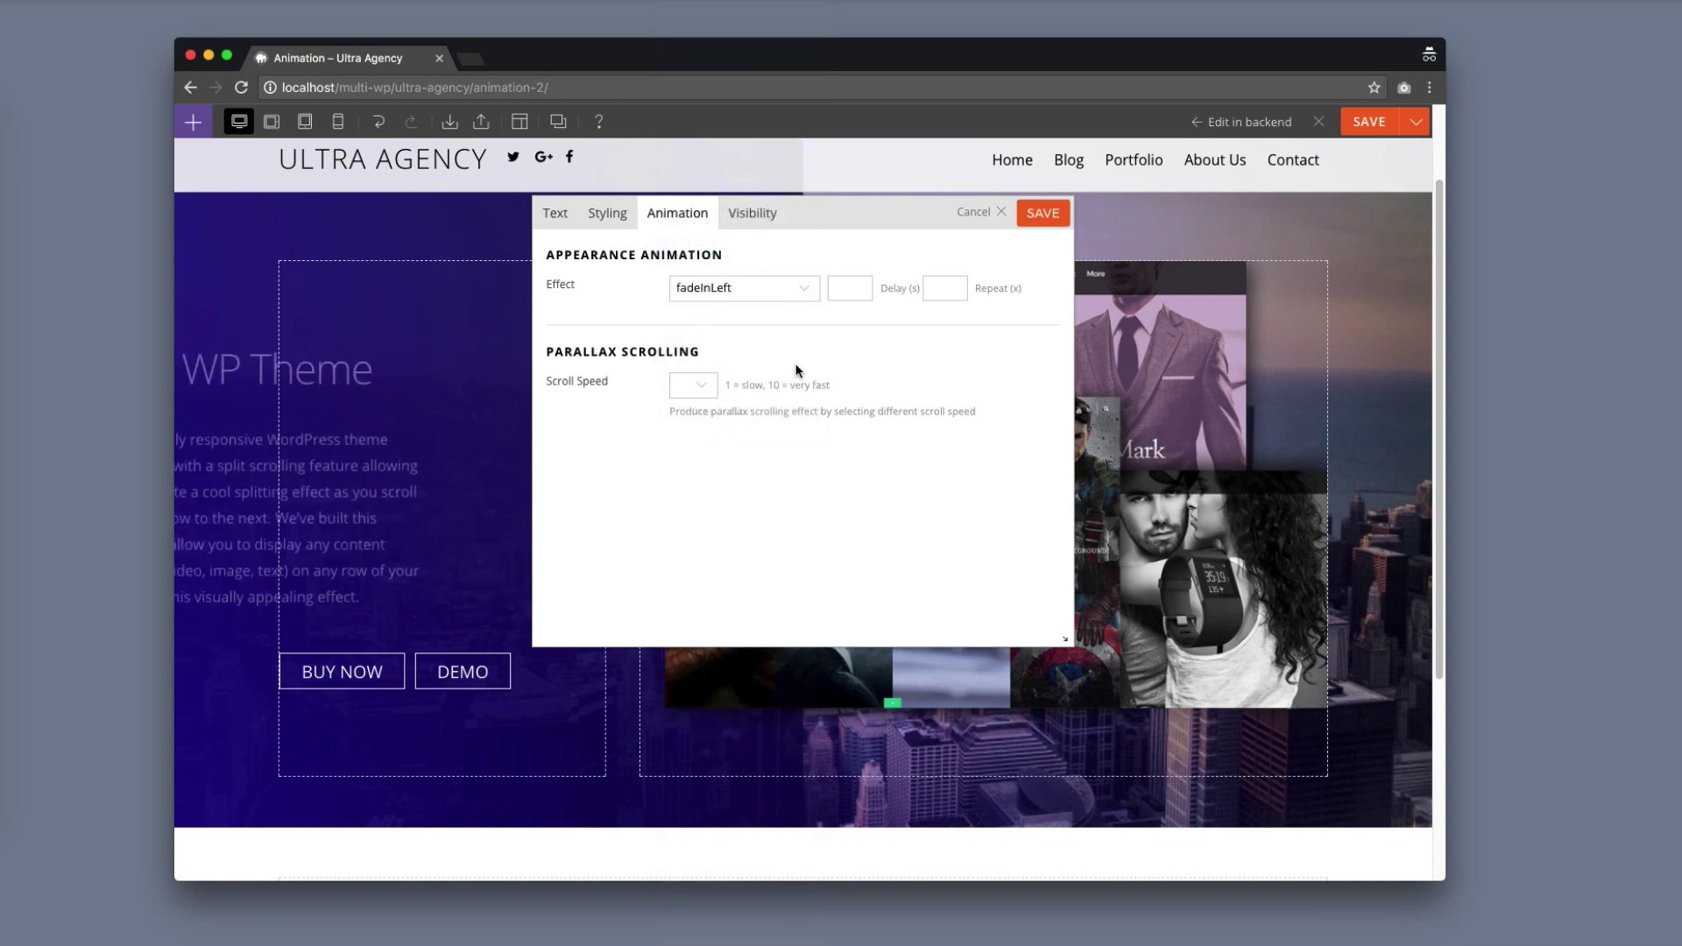
click(1036, 216)
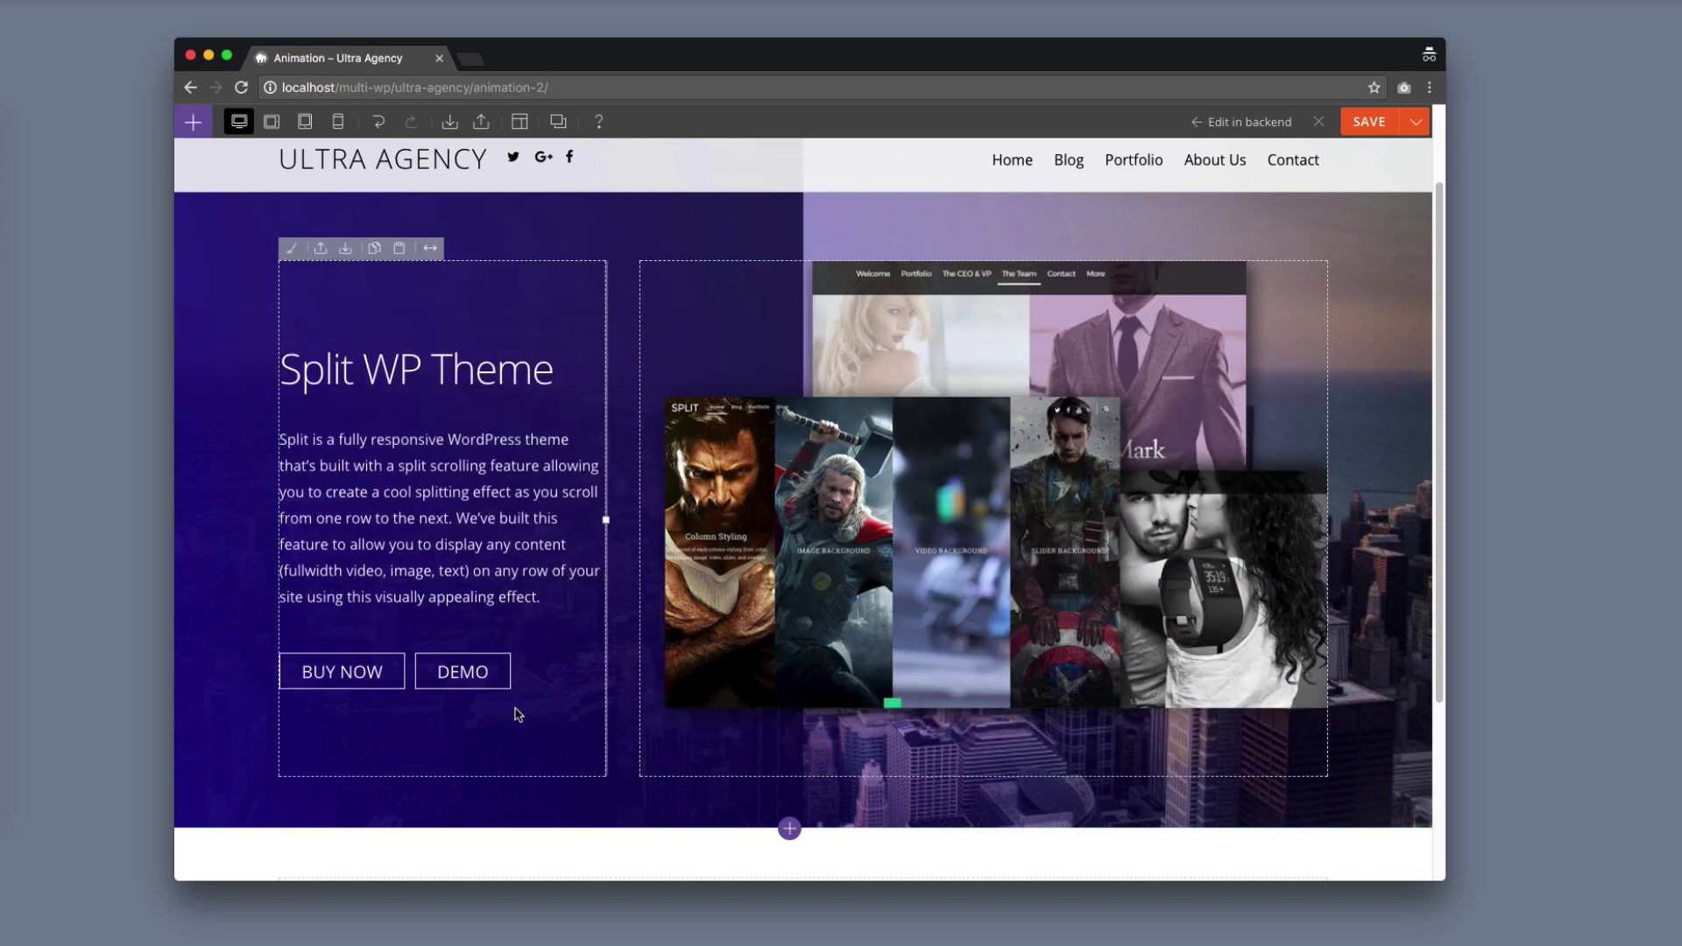
double_click(537, 671)
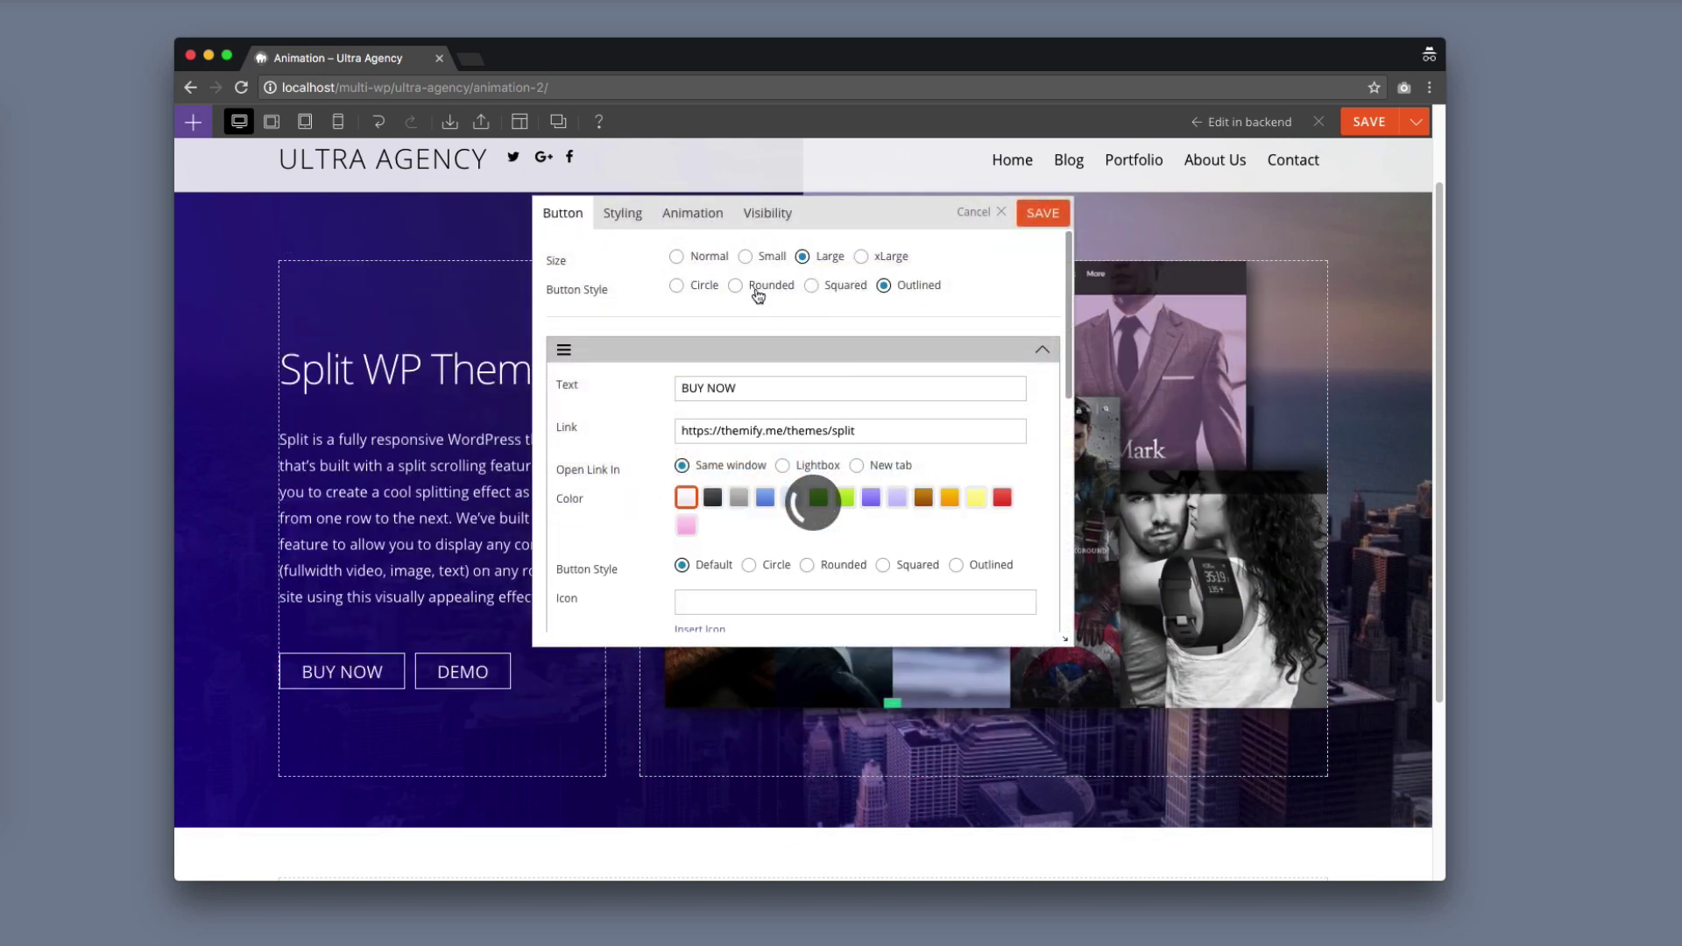
Give the BUY NOW button module a bounceIn entrance animation with a 1-second delay and save.
click(717, 223)
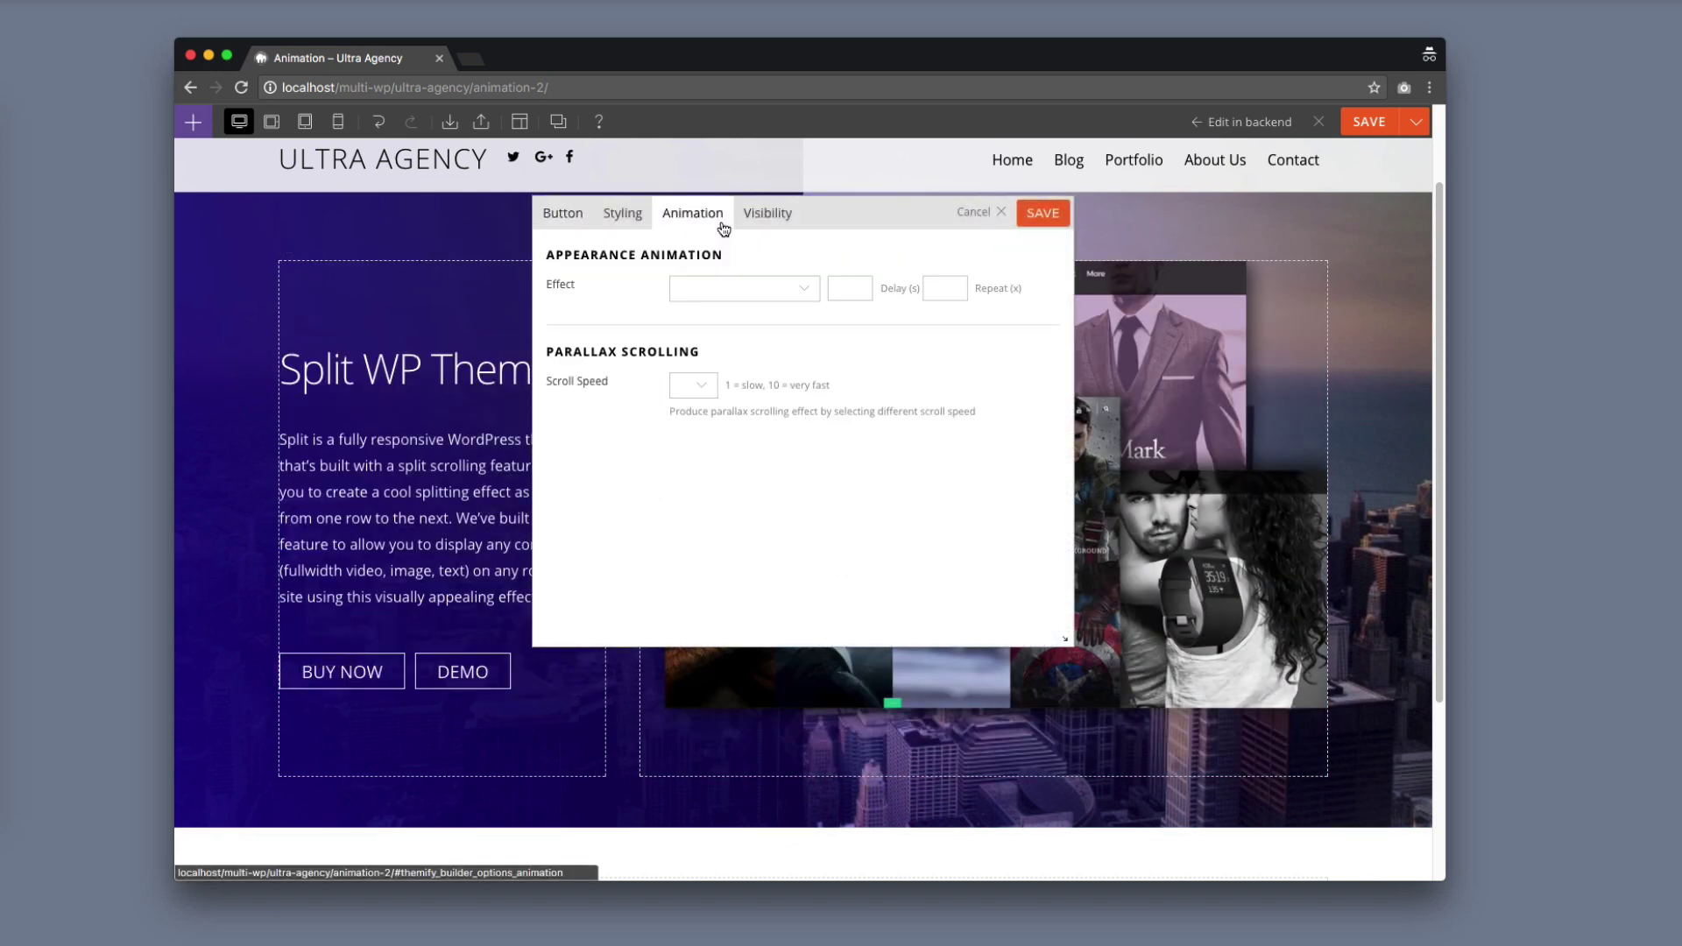
click(799, 286)
scroll(775, 490, down, 5)
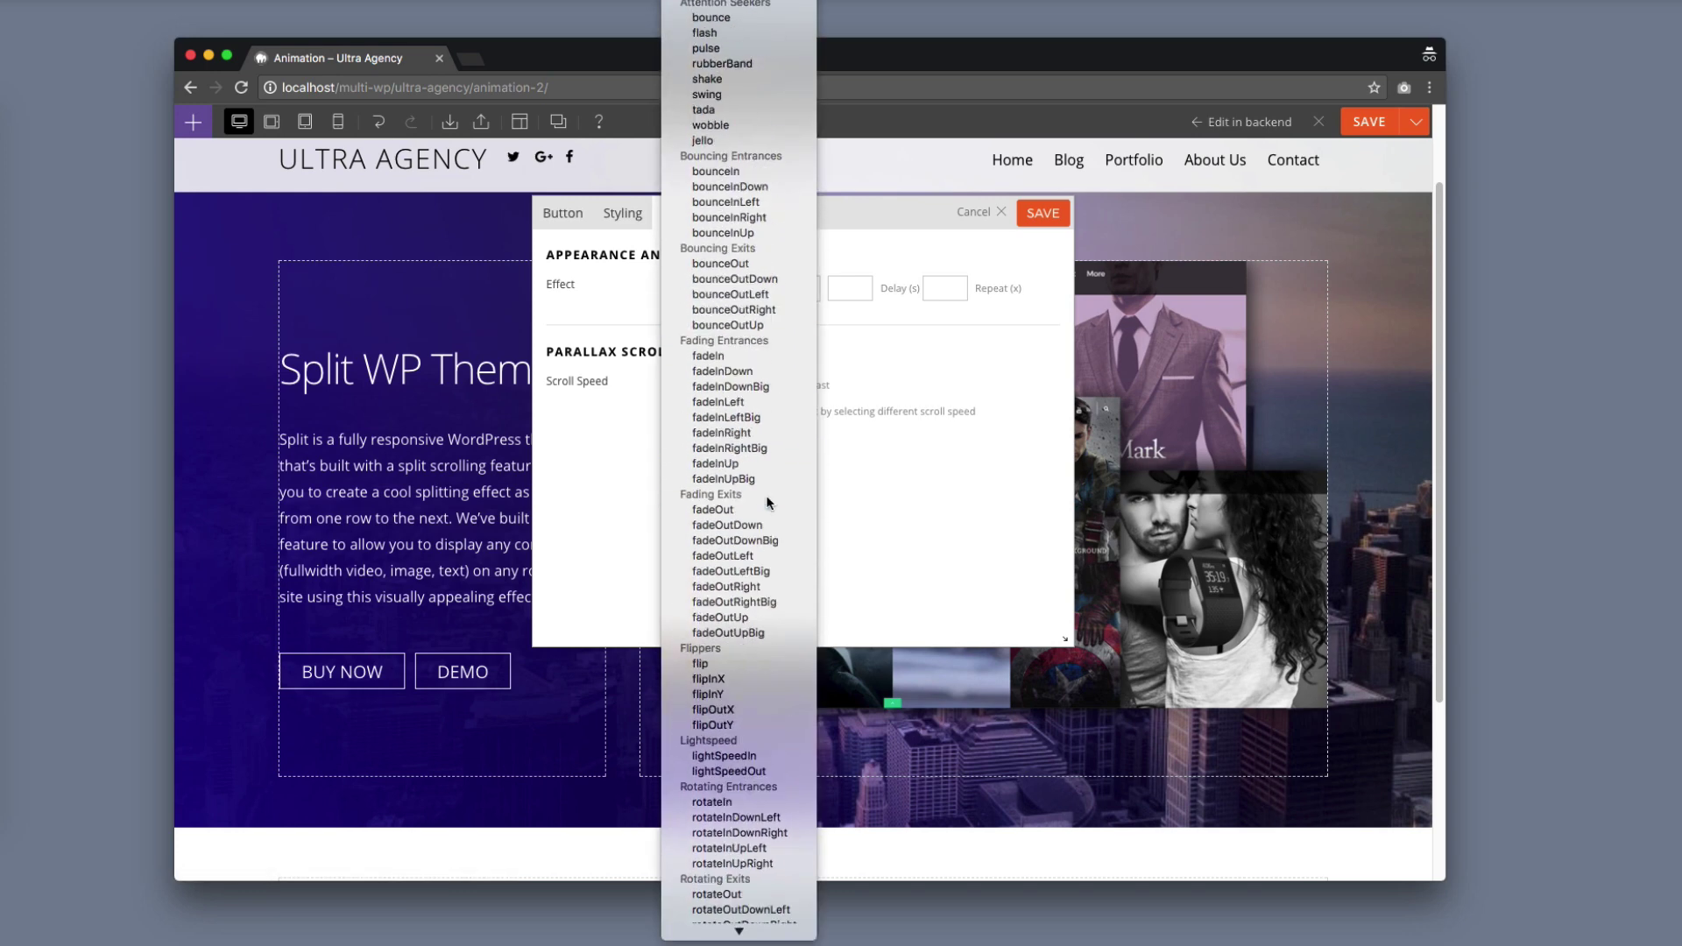
click(755, 174)
click(853, 289)
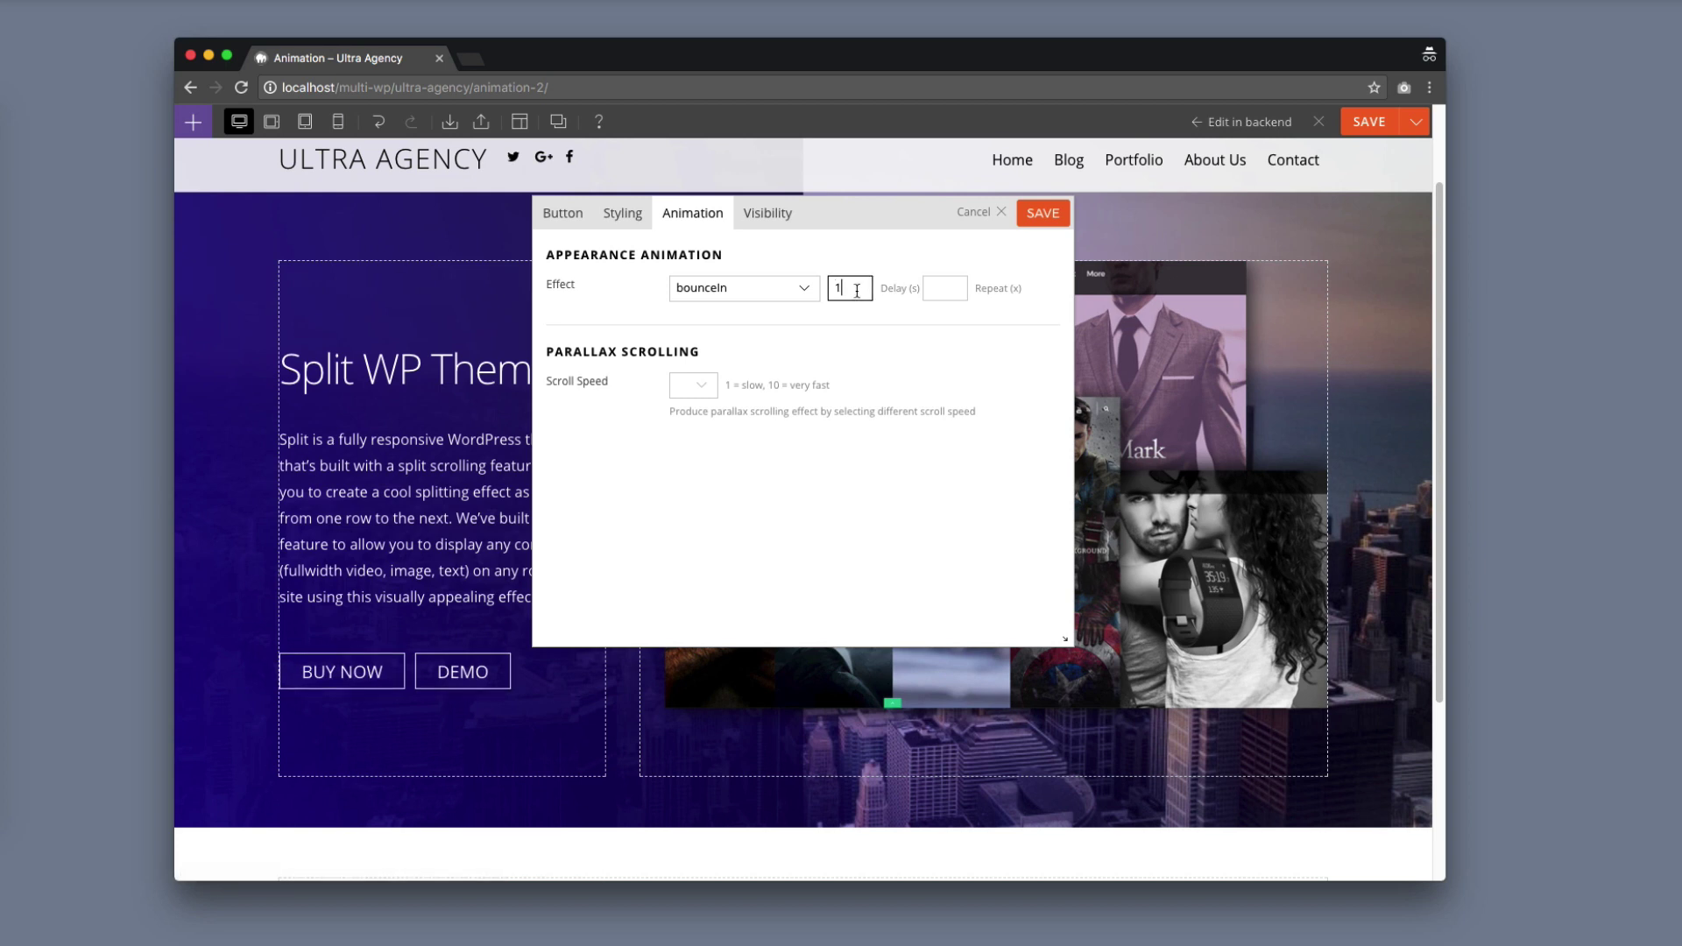
click(1049, 214)
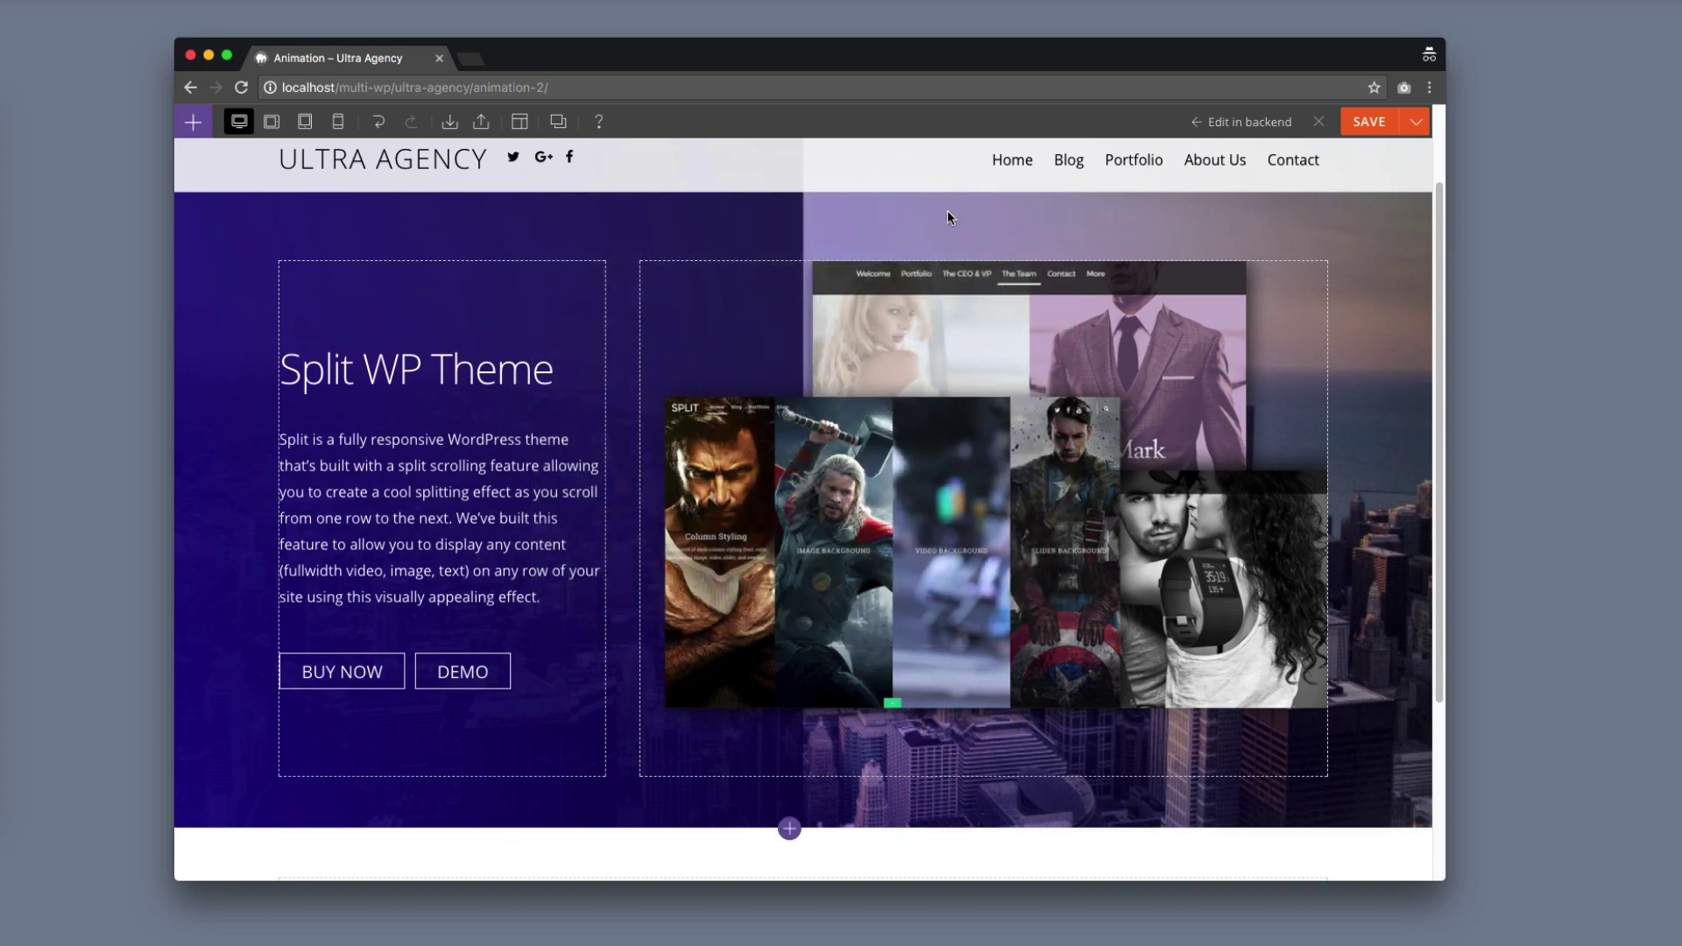
Give the hero image a fadeInRight animation with a 2-second delay, then save the page.
mouse_move(727, 360)
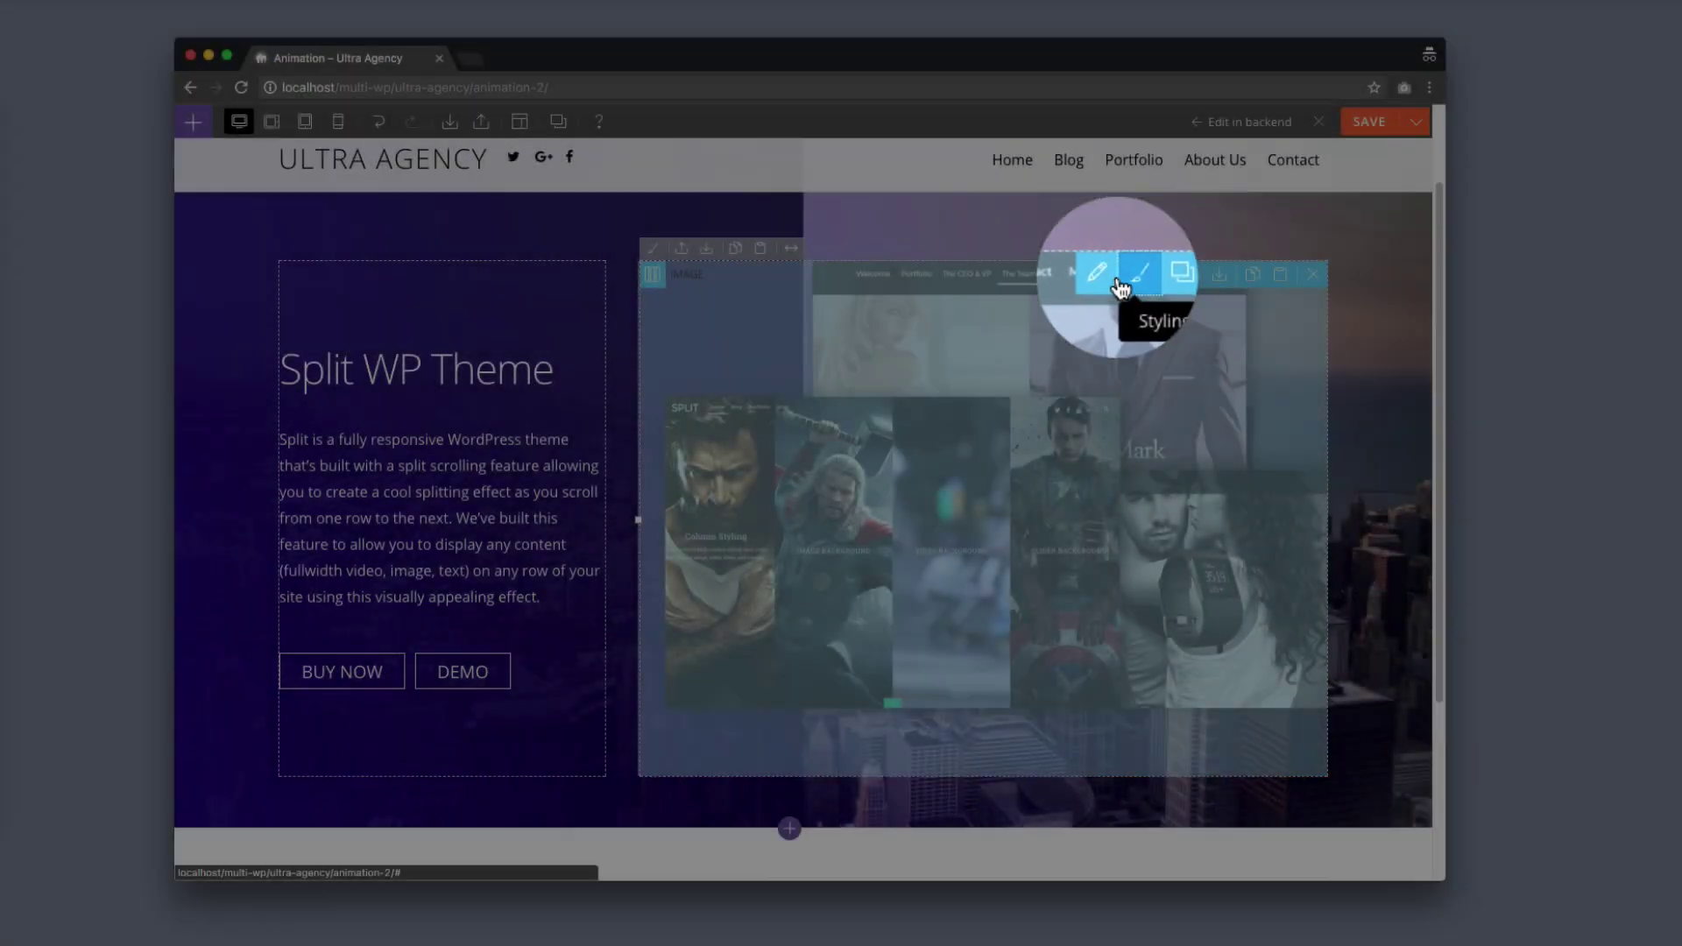
click(1119, 283)
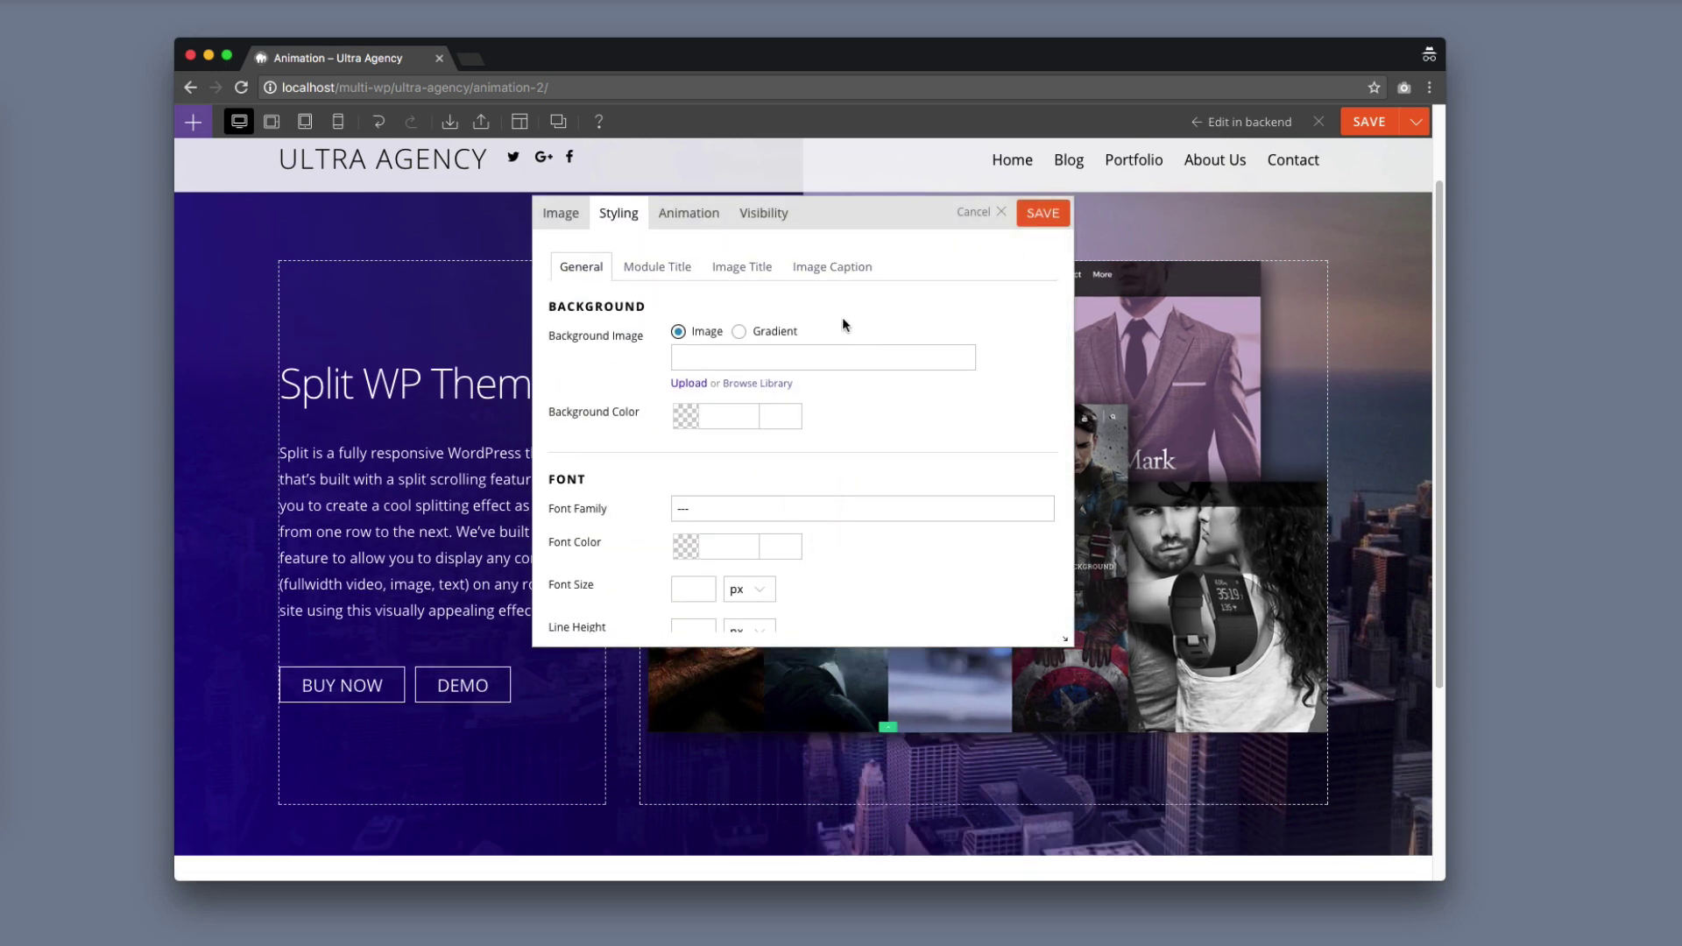
click(714, 219)
click(808, 287)
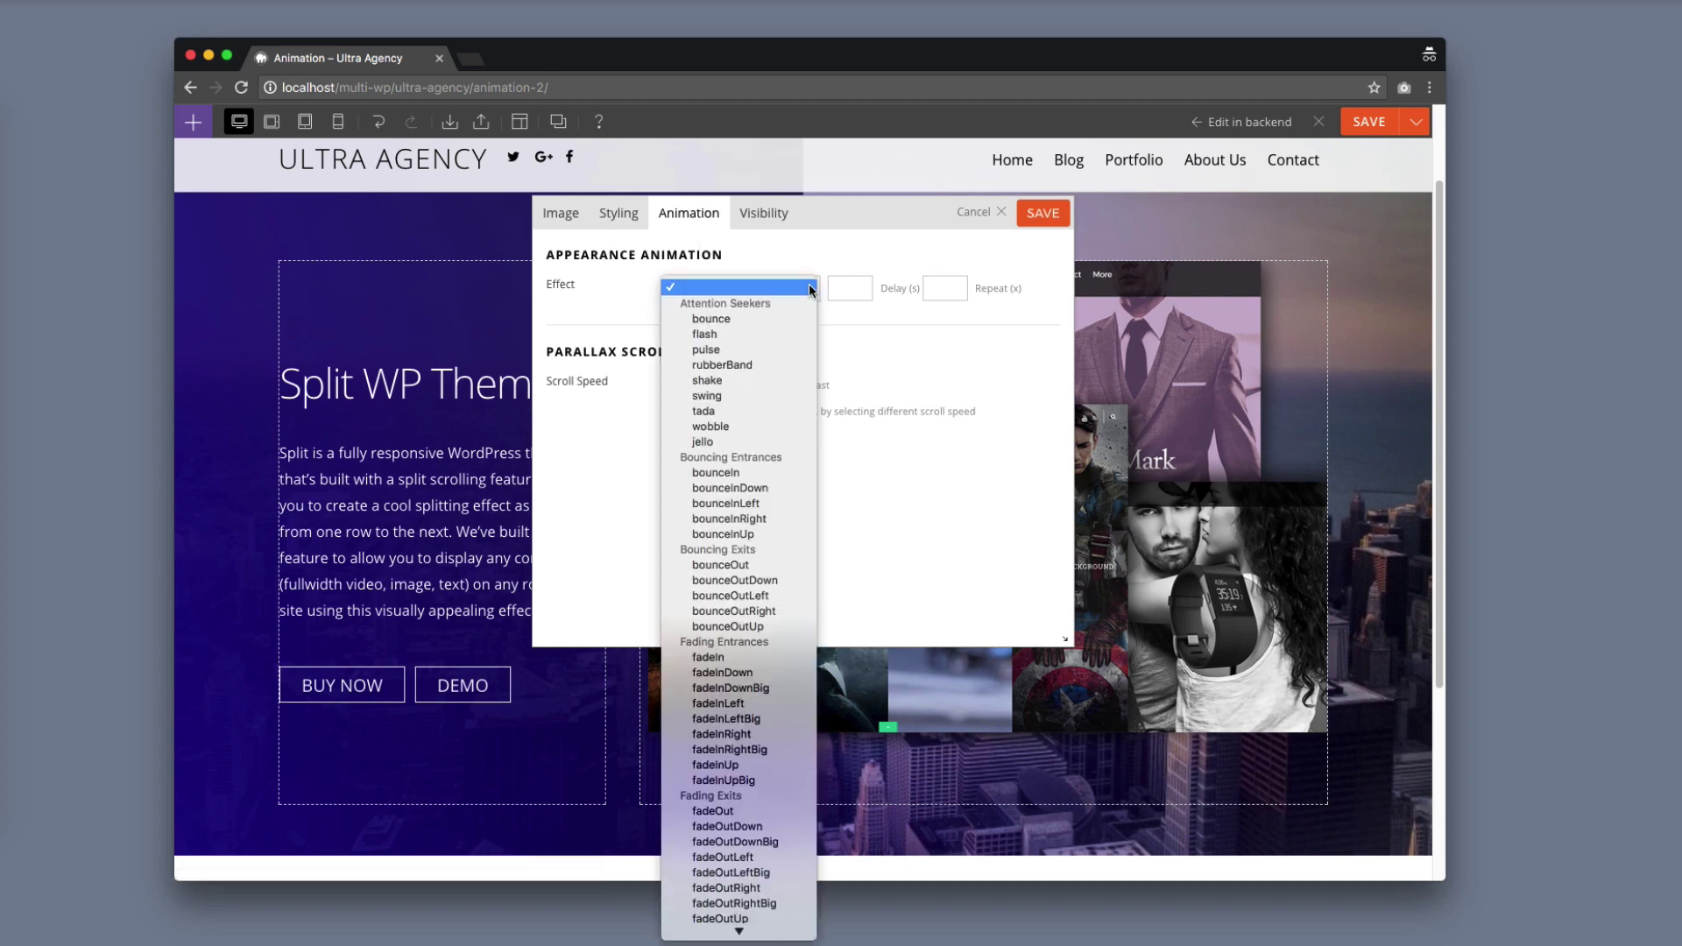
scroll(786, 365, down, 5)
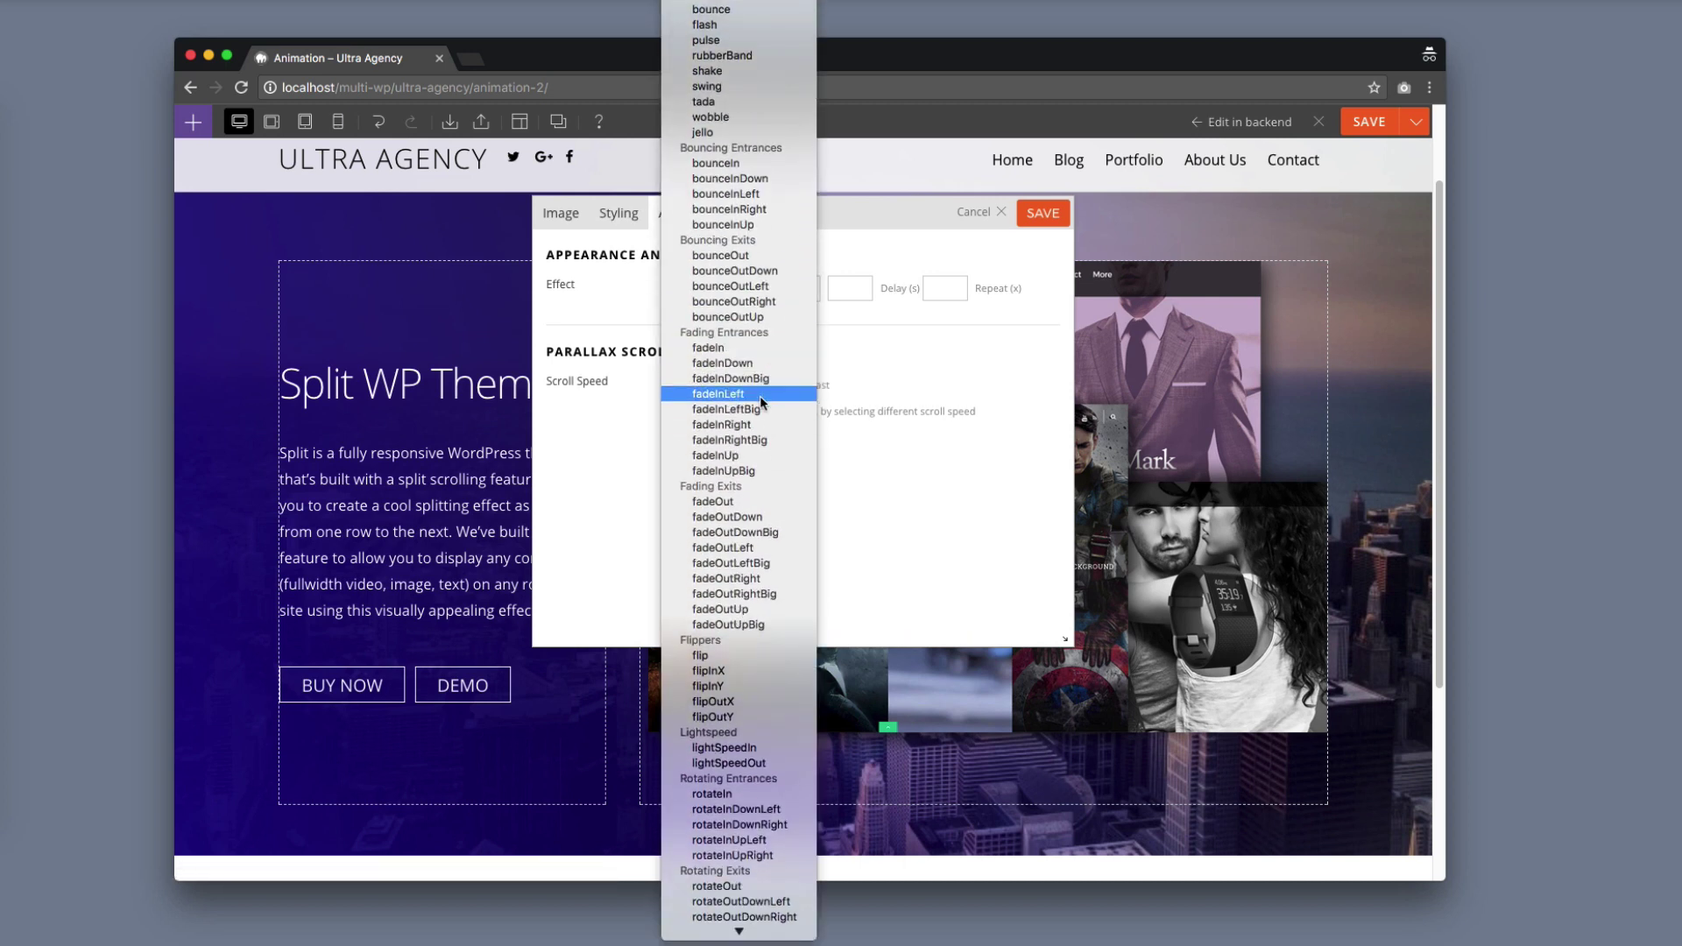
click(757, 424)
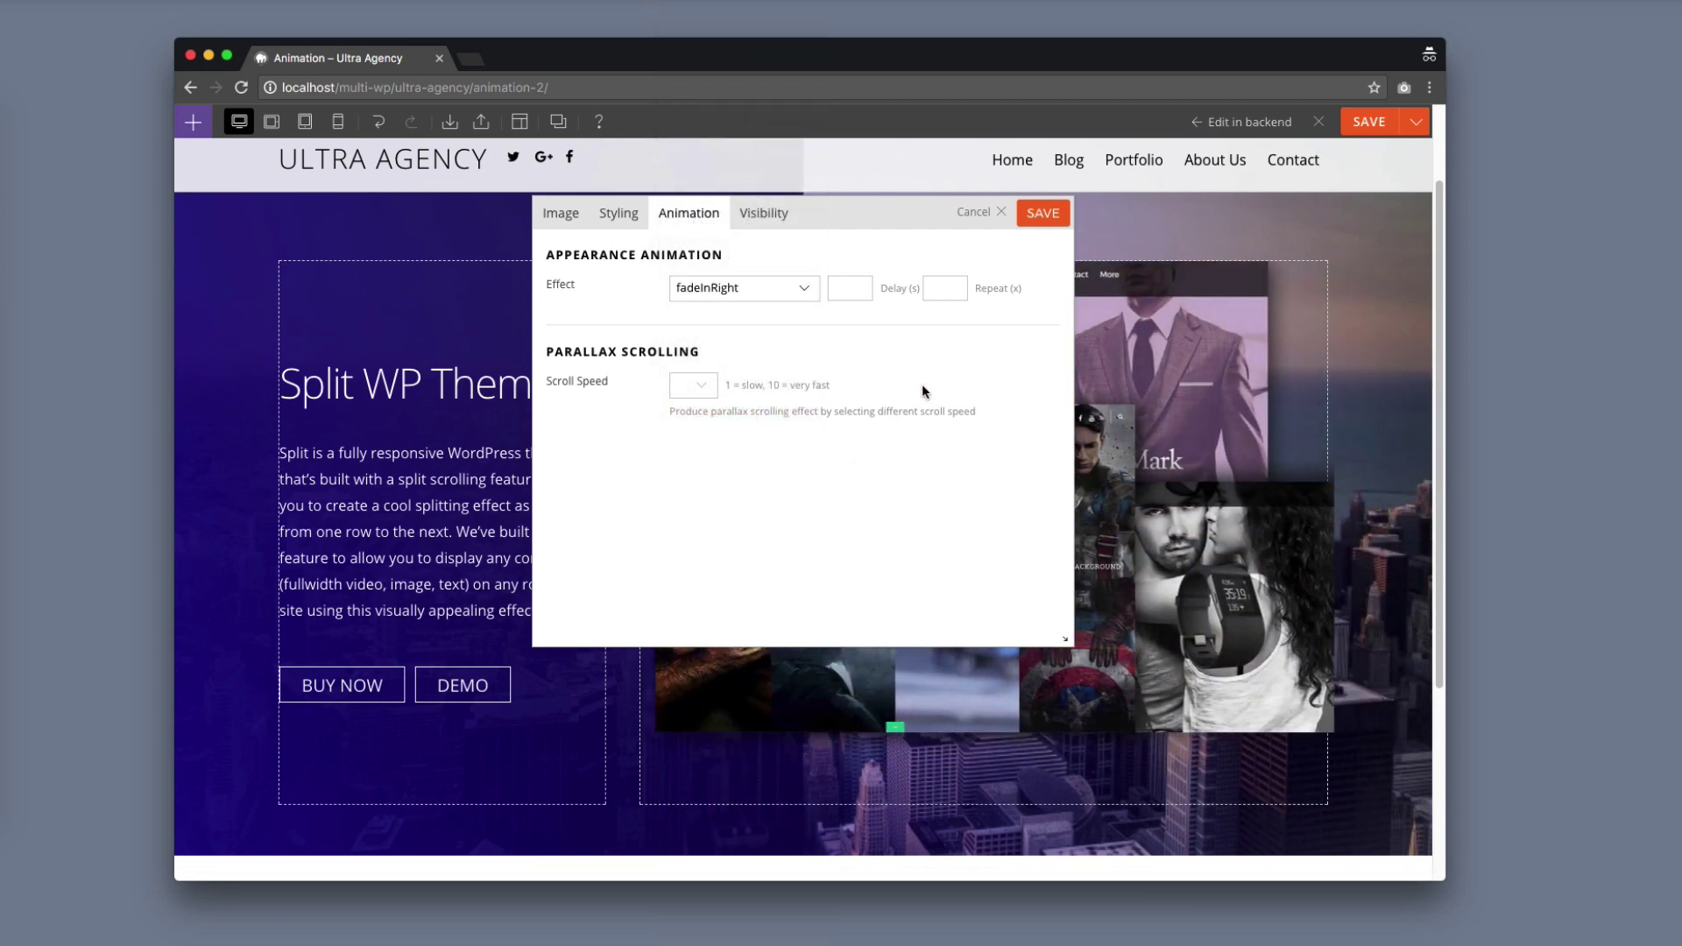
click(852, 297)
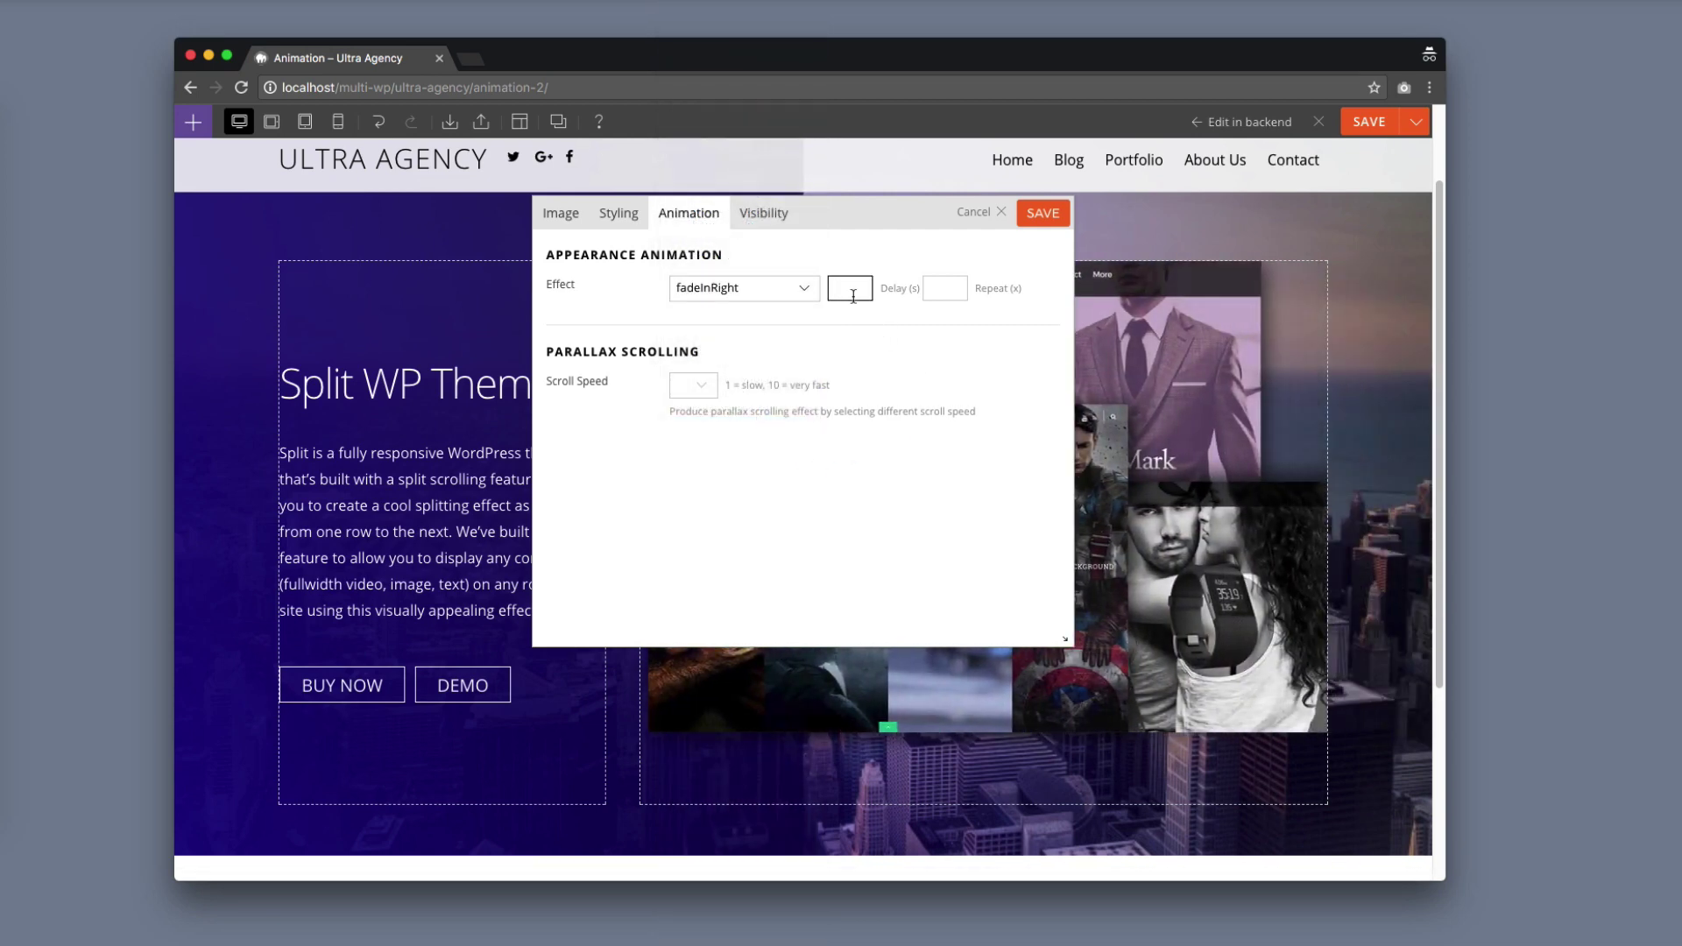
text(2)
click(952, 361)
click(1043, 214)
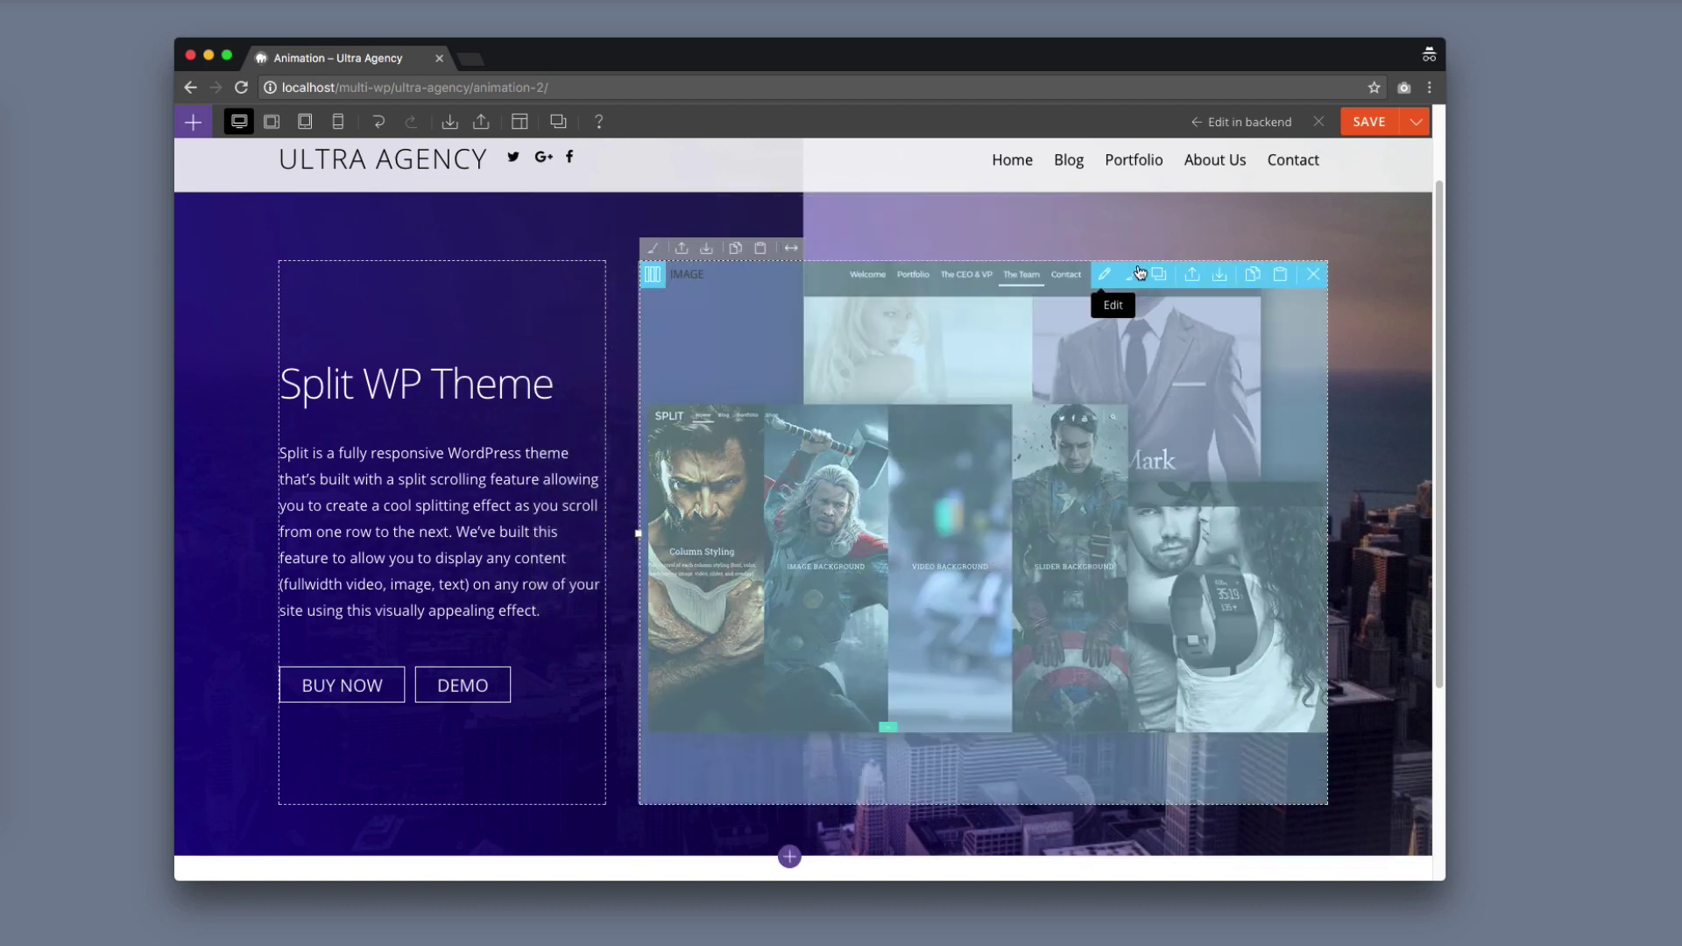
click(1367, 128)
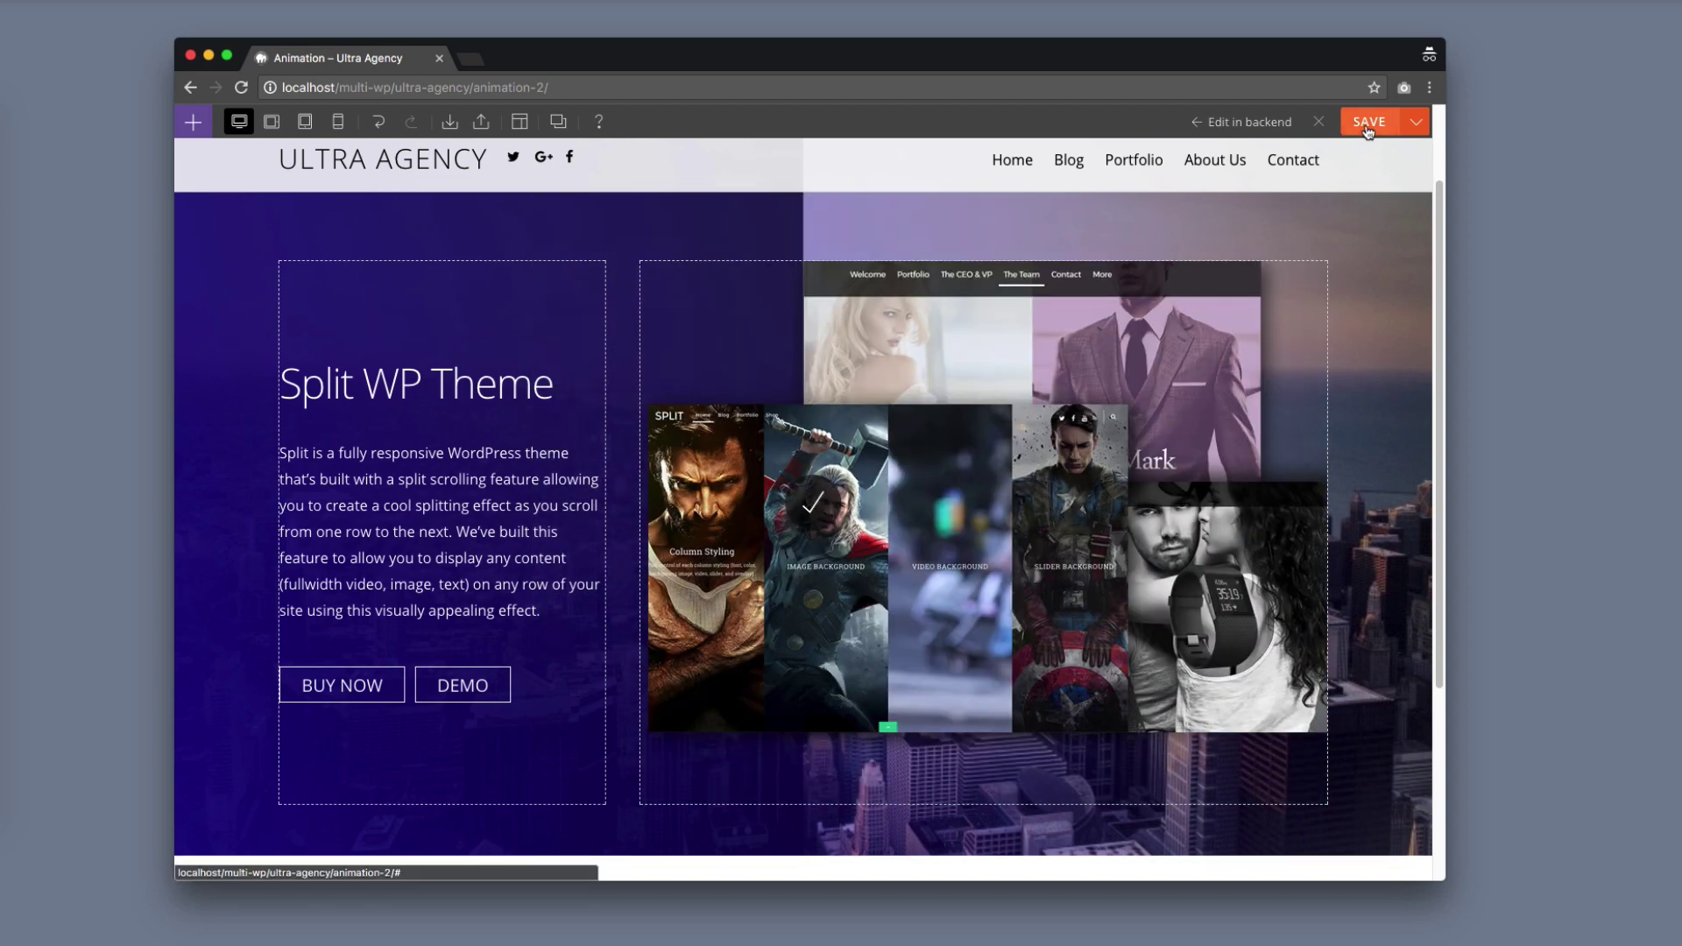
Copy the Animation page's URL and load the live page in a new incognito tab.
mouse_move(1022, 445)
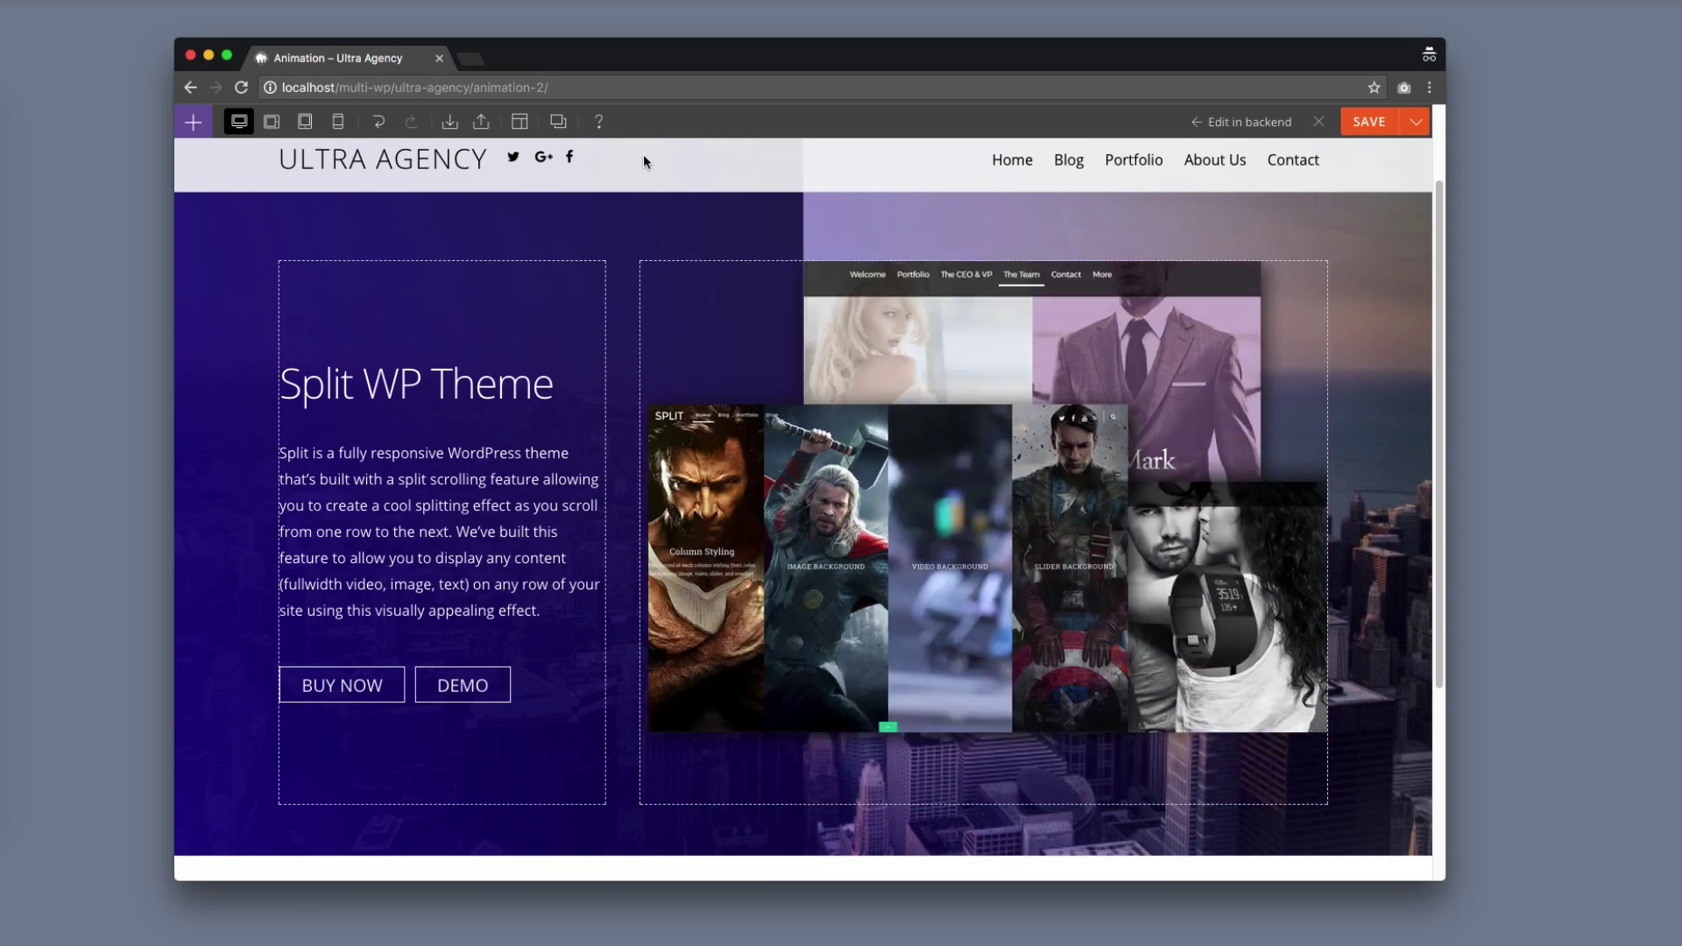
click(583, 91)
key(super+c)
key(super+t)
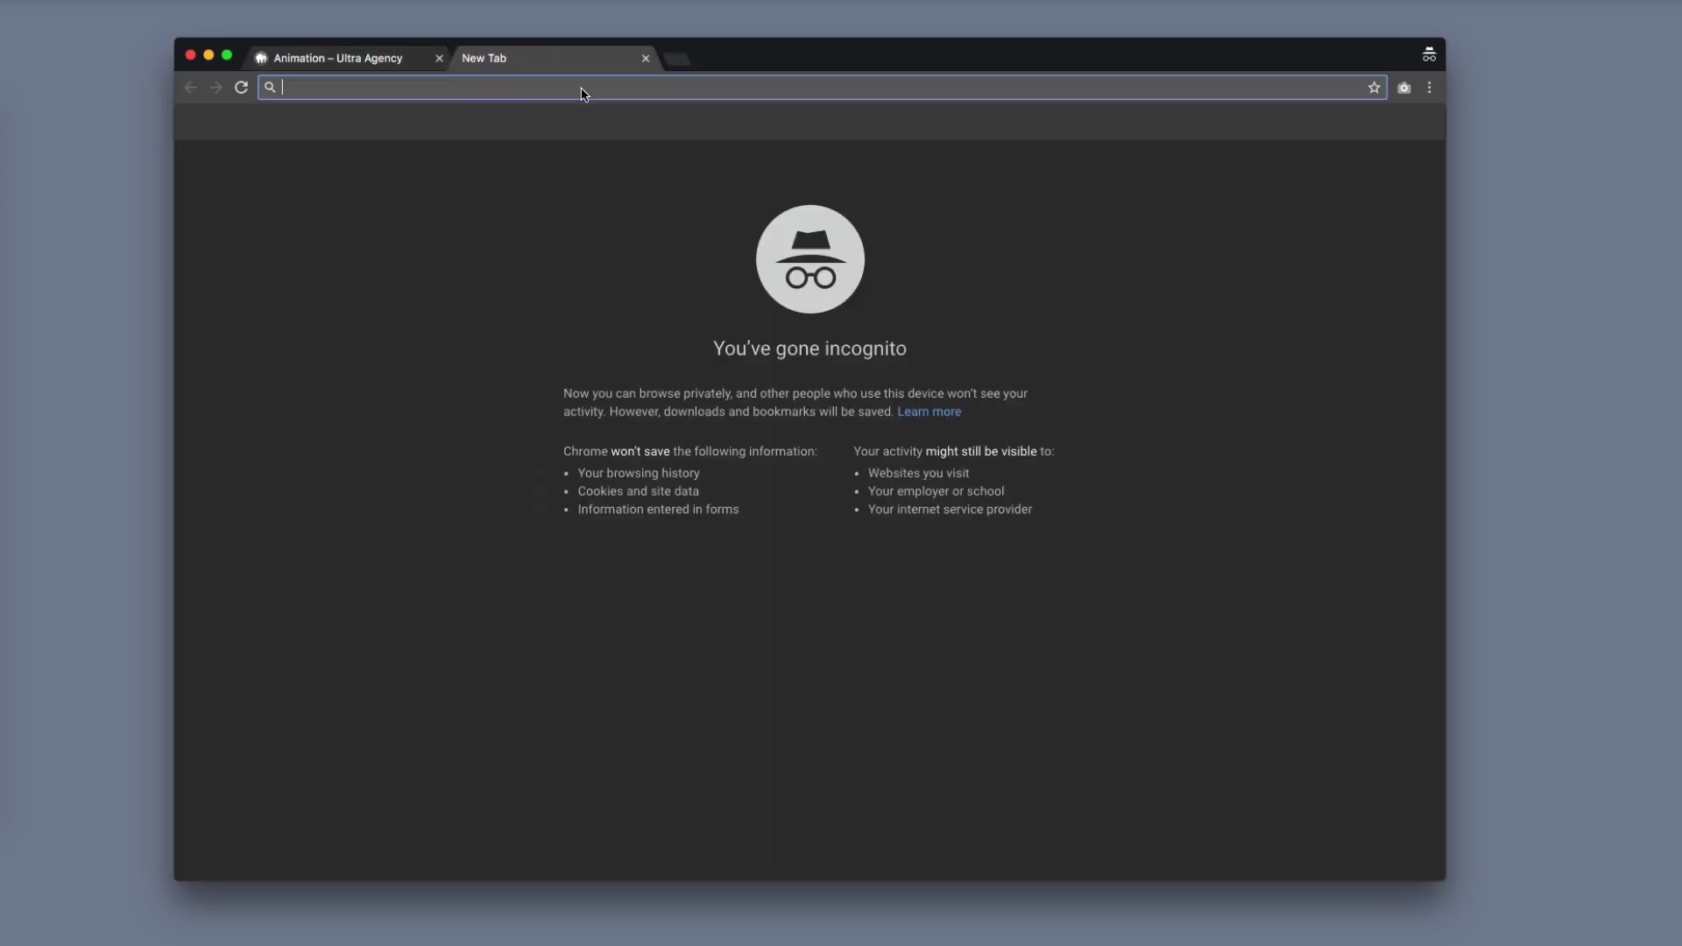
key(super+v)
key(Return)
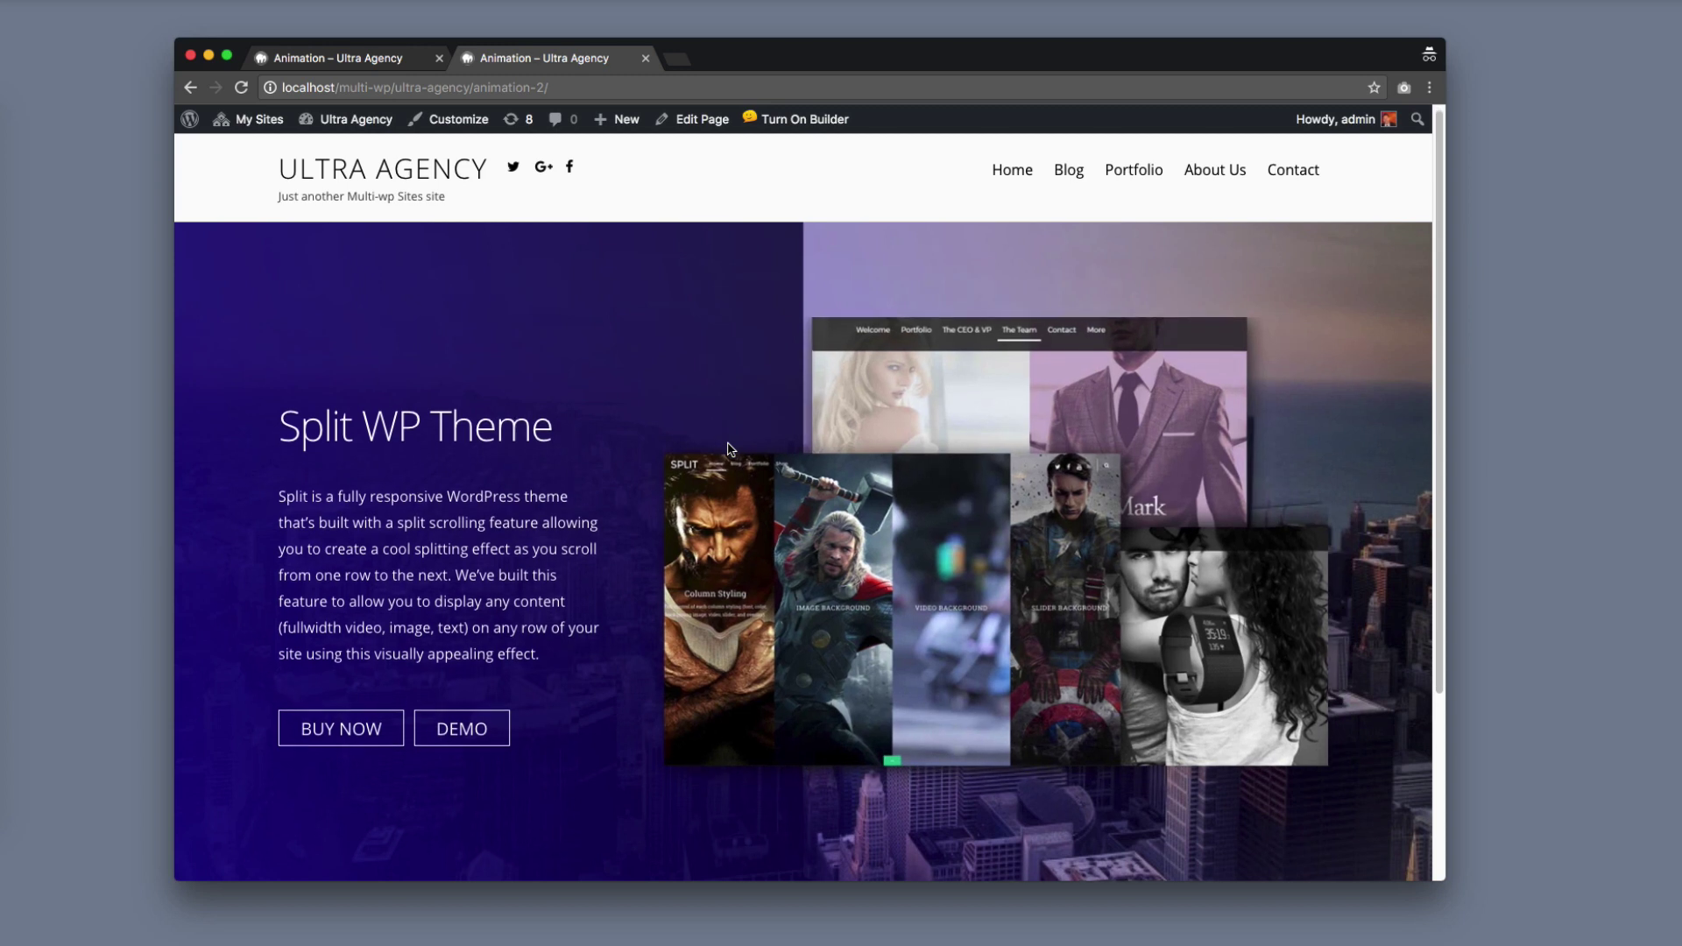
scroll(732, 449, down, 1)
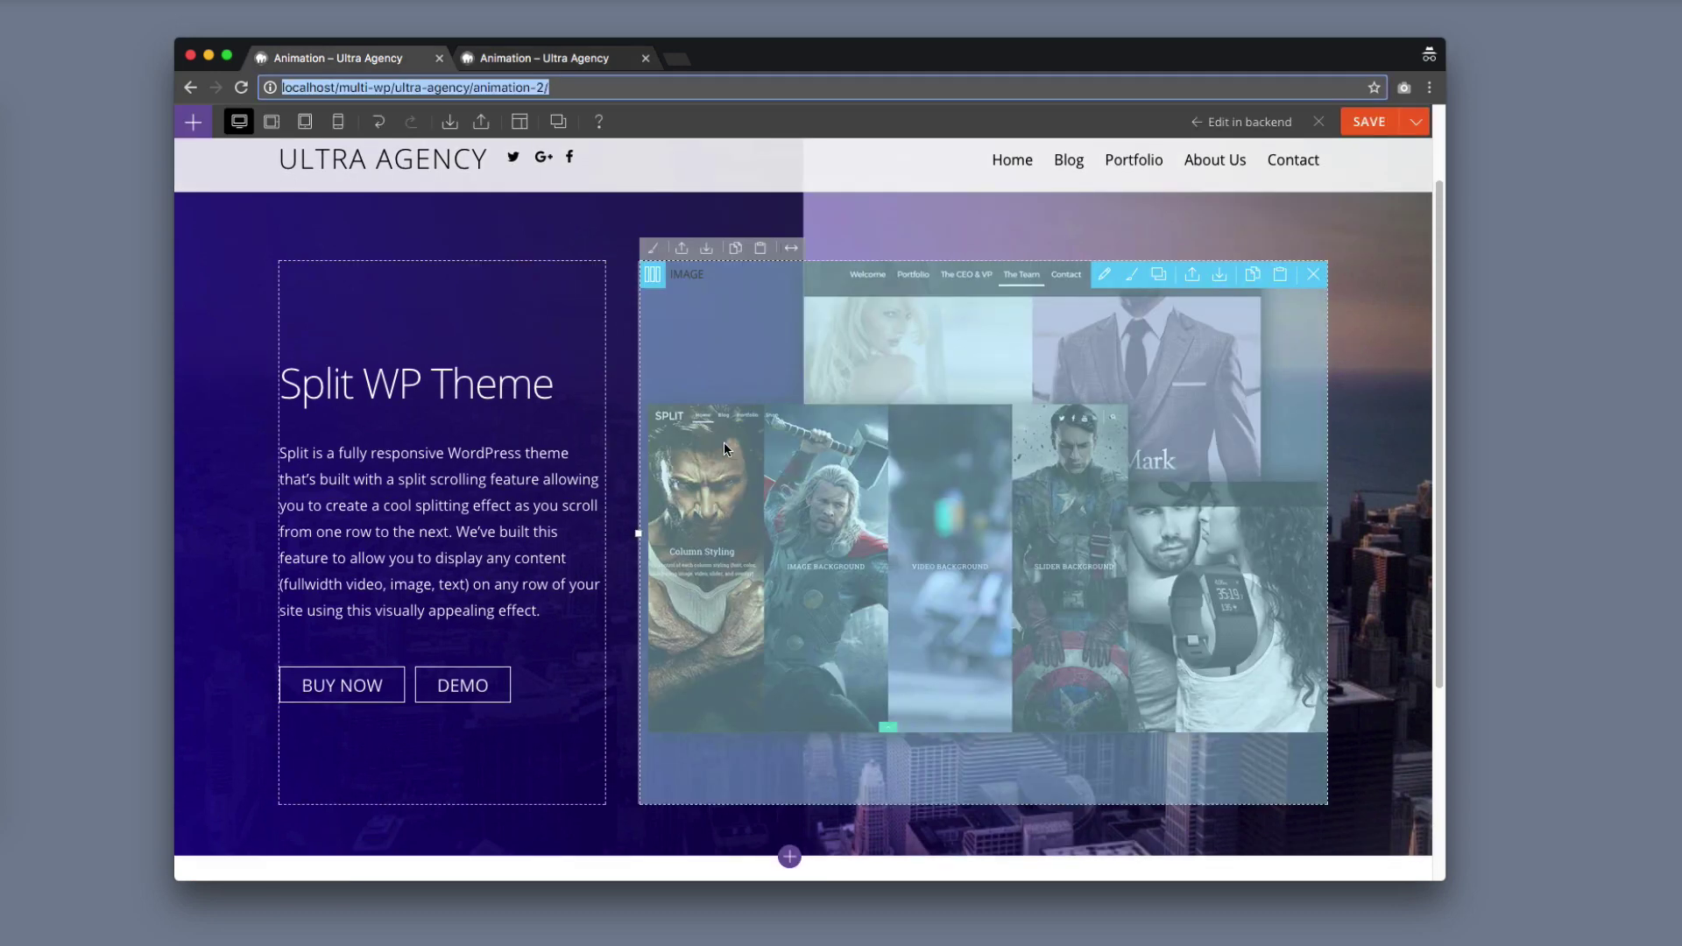
Insert the first Call To Action row layout, a magenta GET IT NOW row with a BUY NOW button, below the hero.
scroll(784, 435, down, 5)
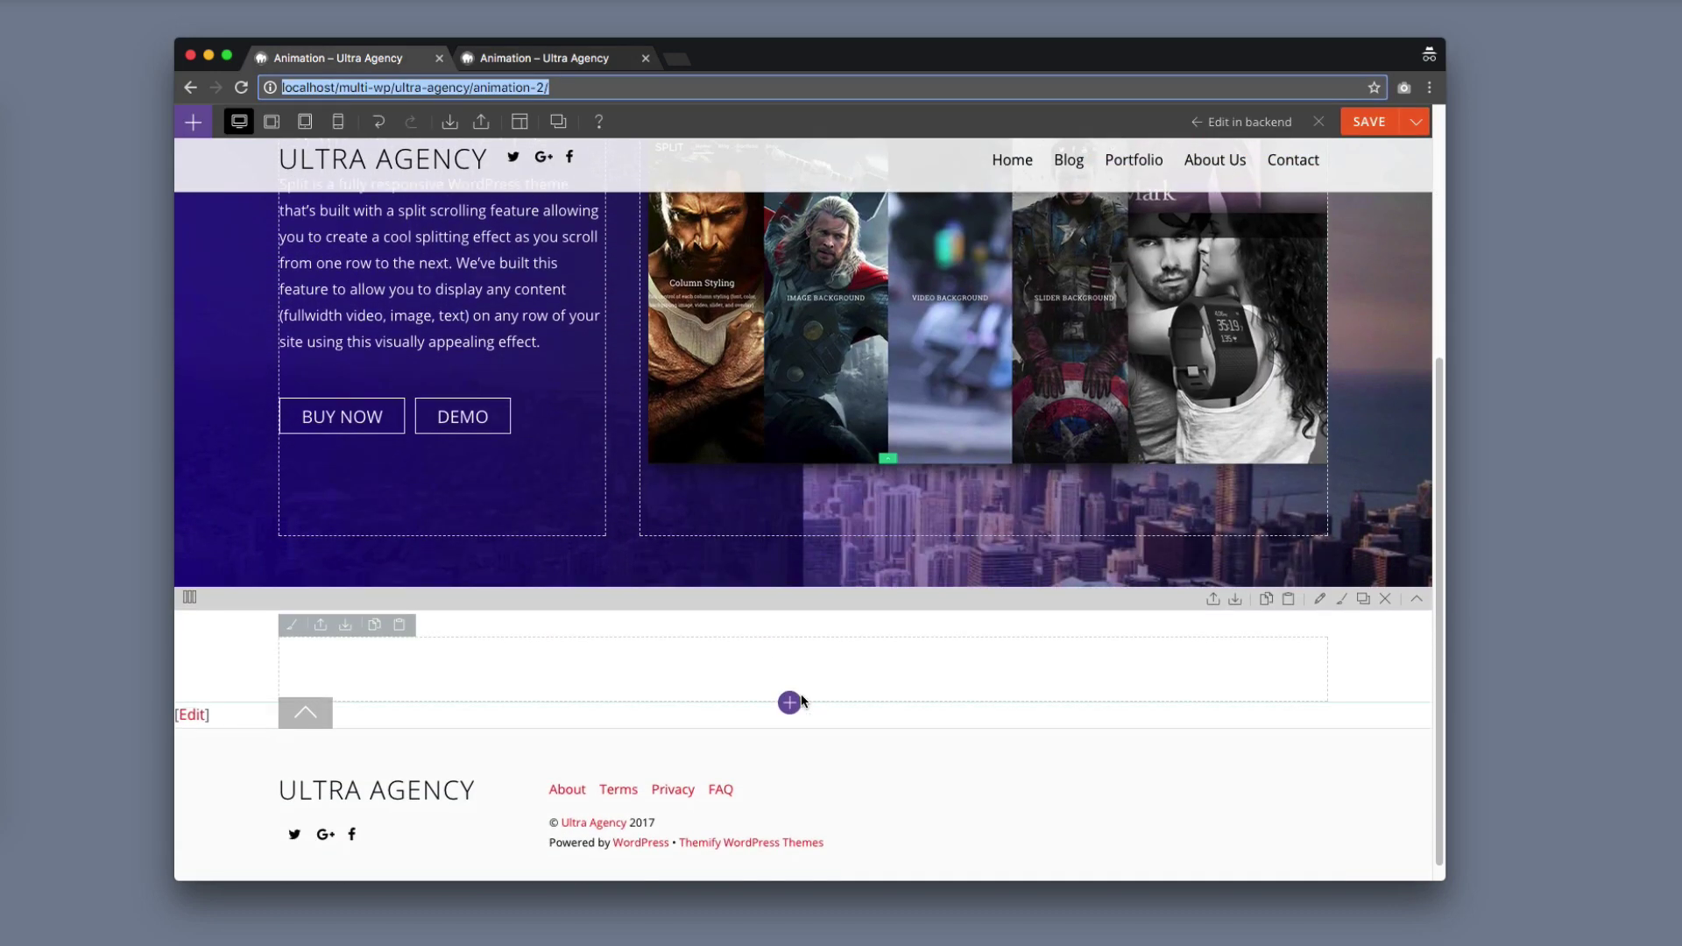
click(789, 701)
click(574, 692)
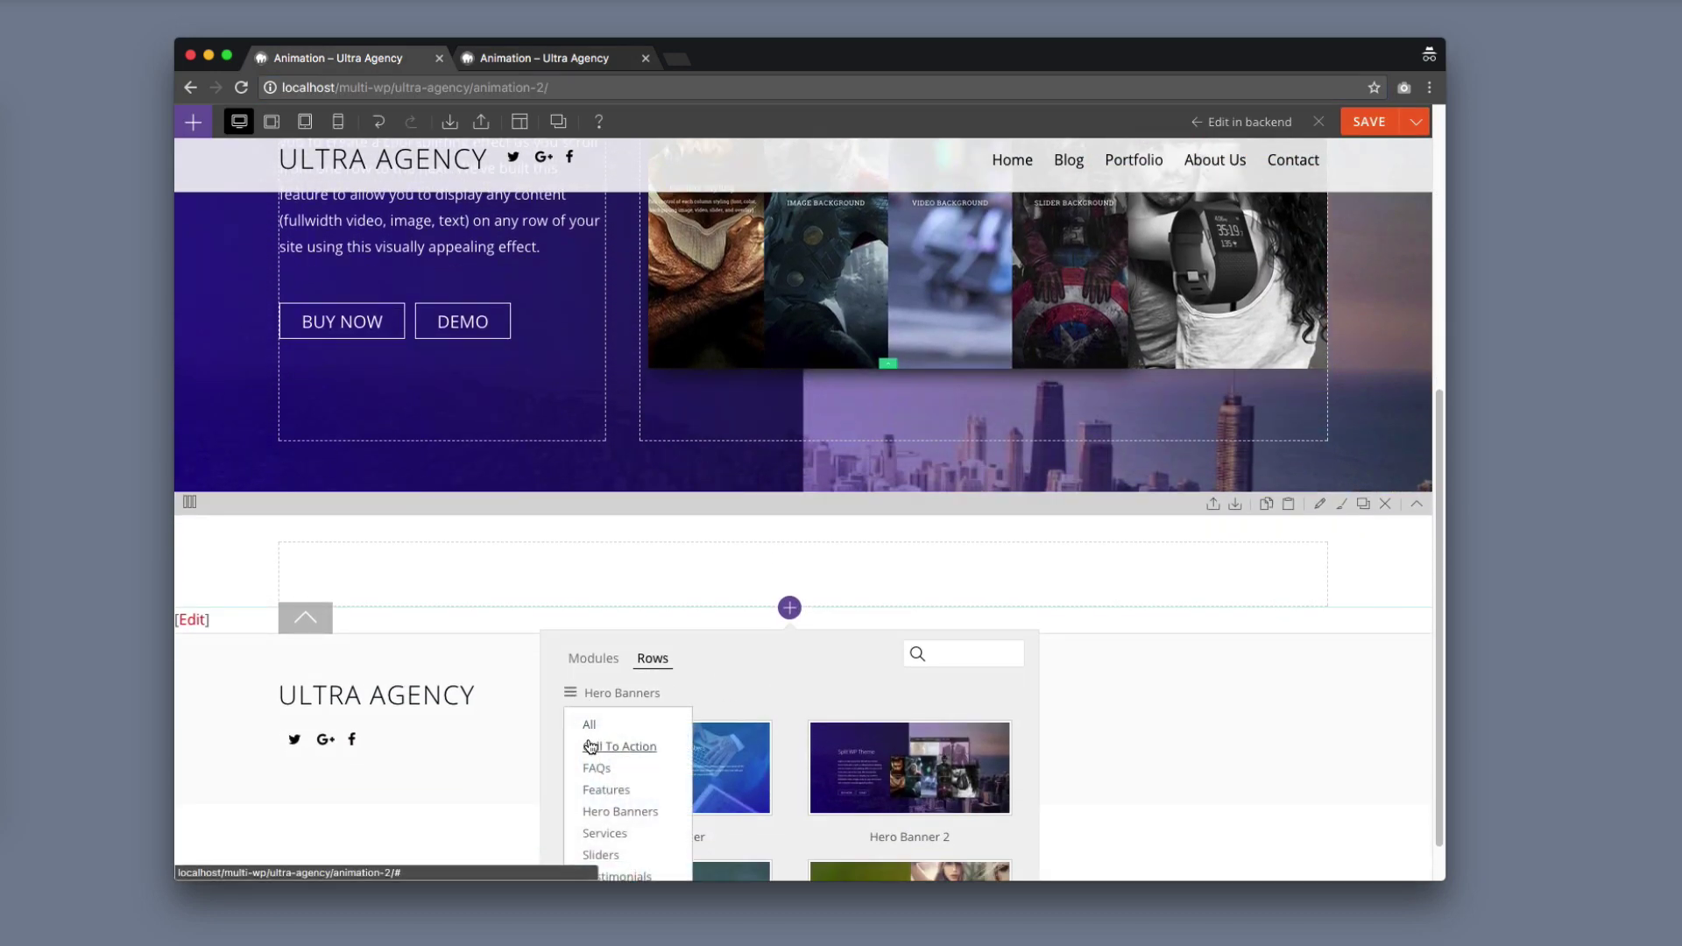
click(619, 747)
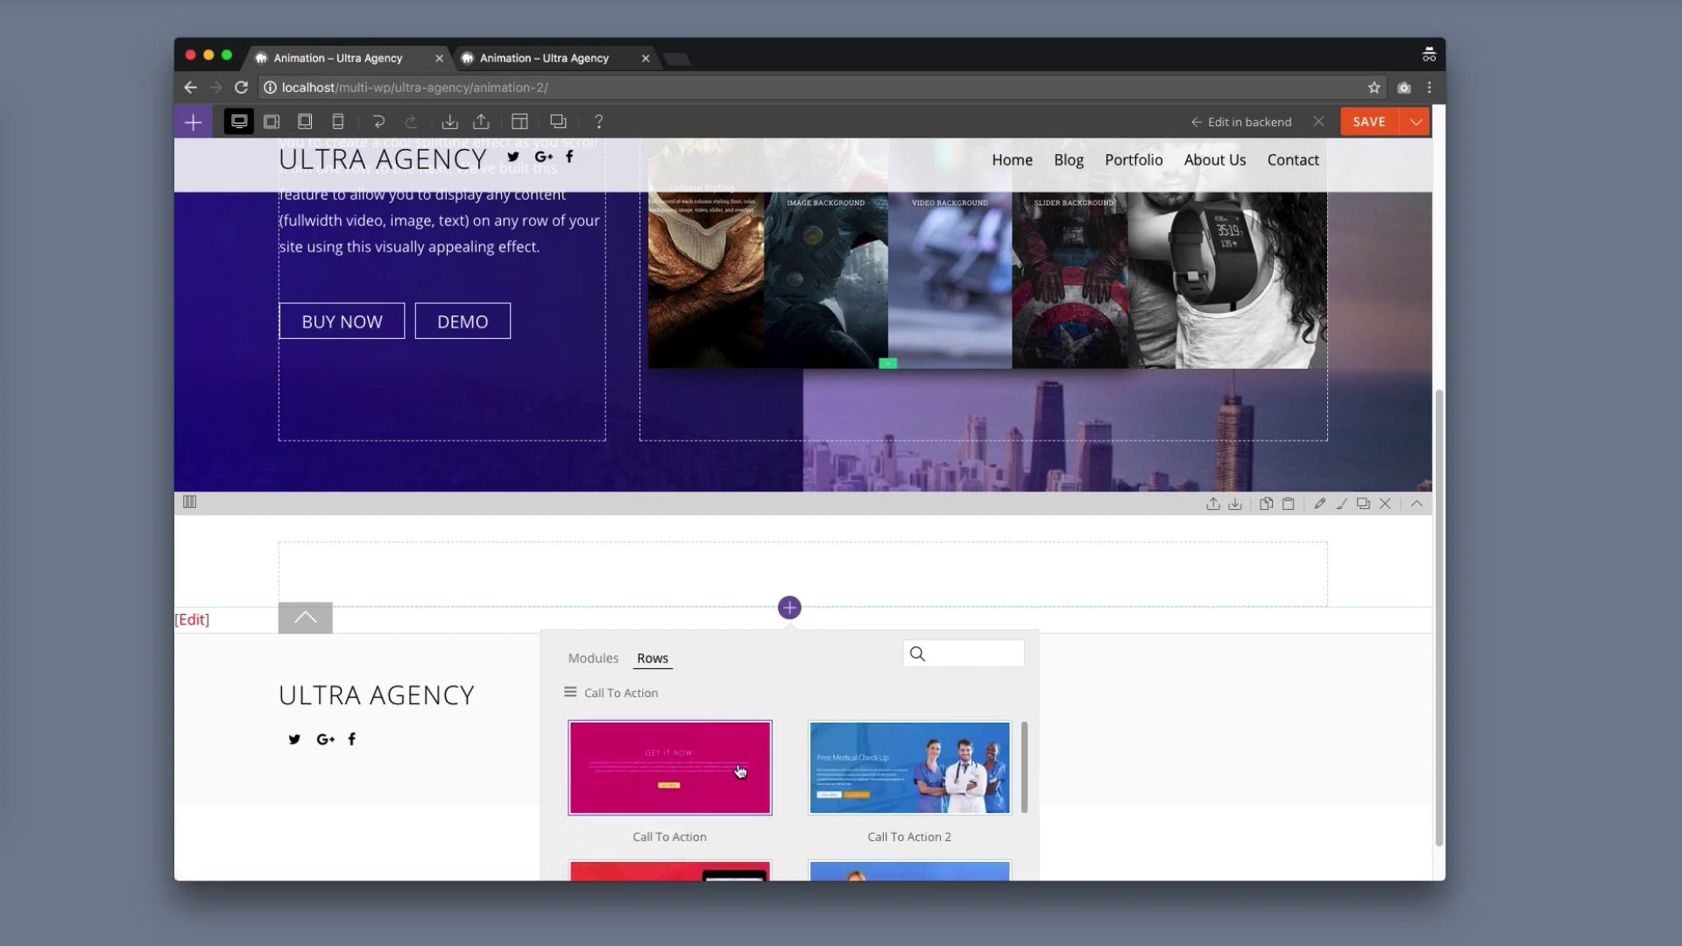
drag(739, 771, 706, 555)
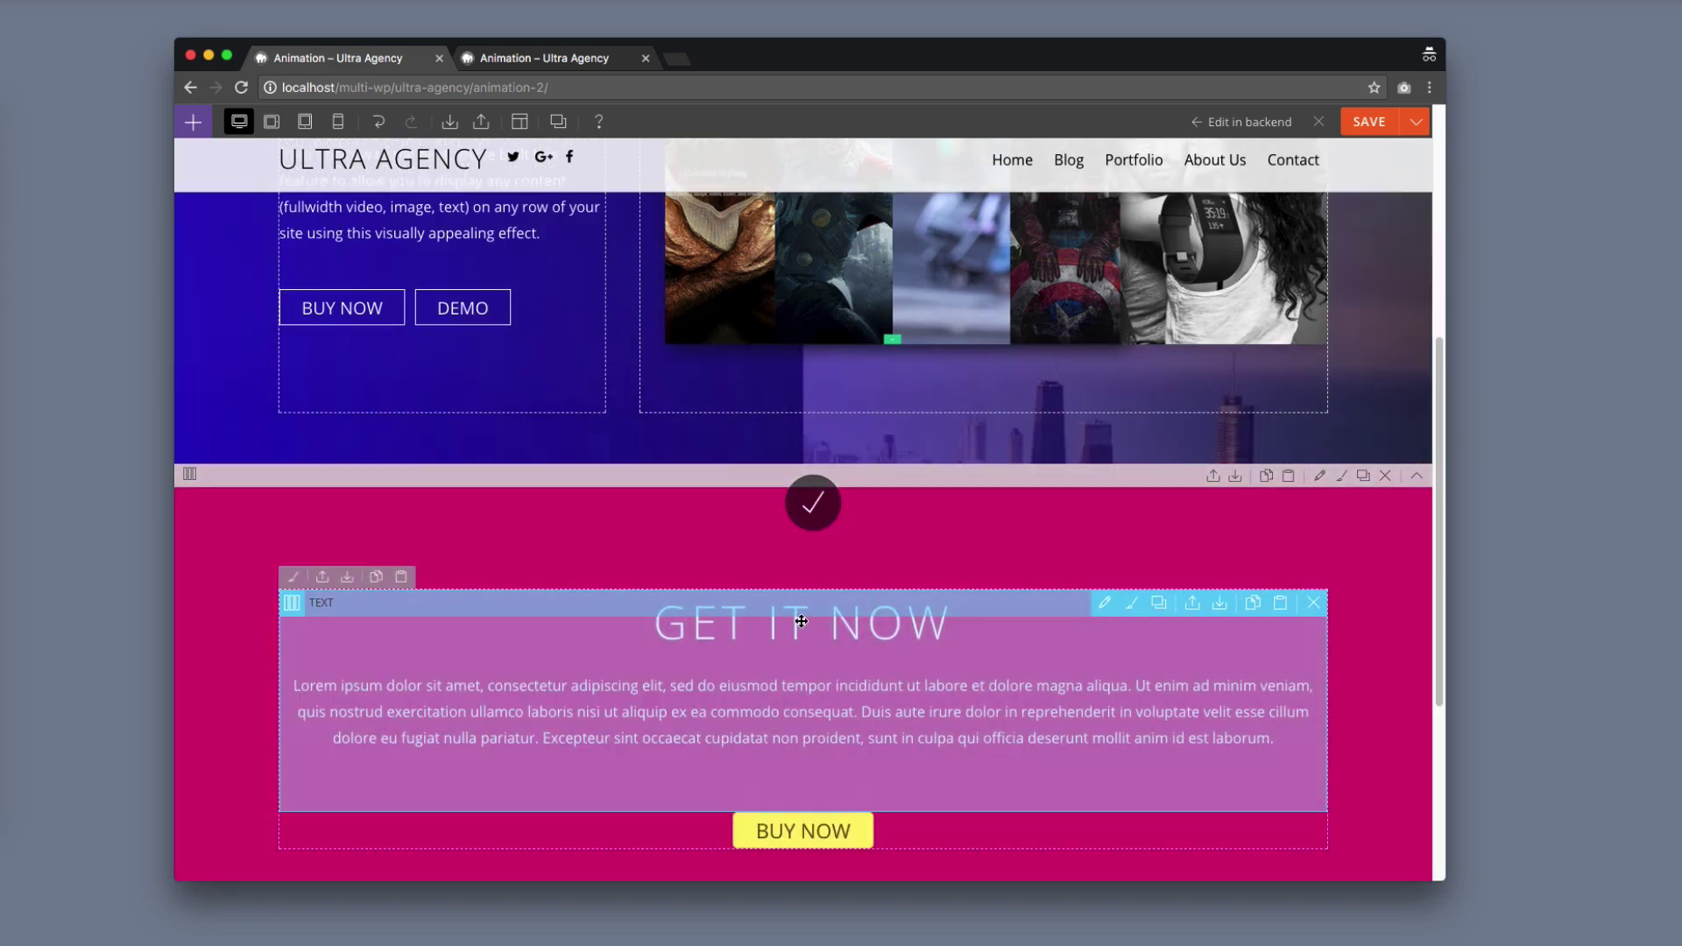
scroll(976, 671, down, 3)
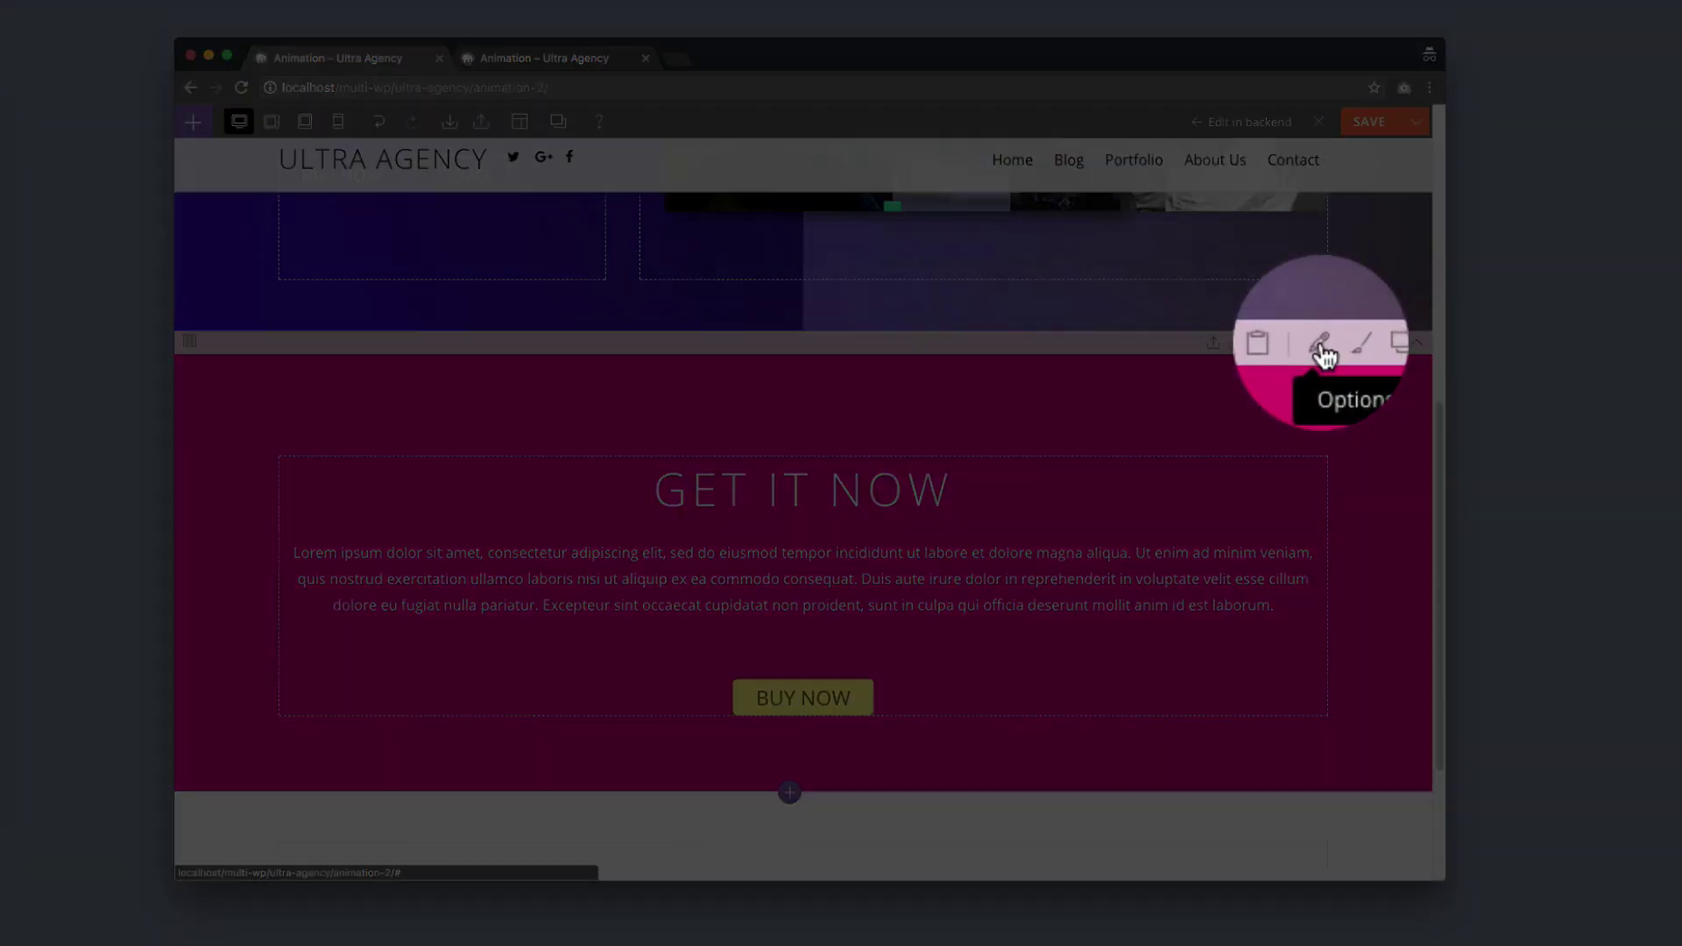
Give the GET IT NOW row a saved tada appearance animation.
click(1321, 346)
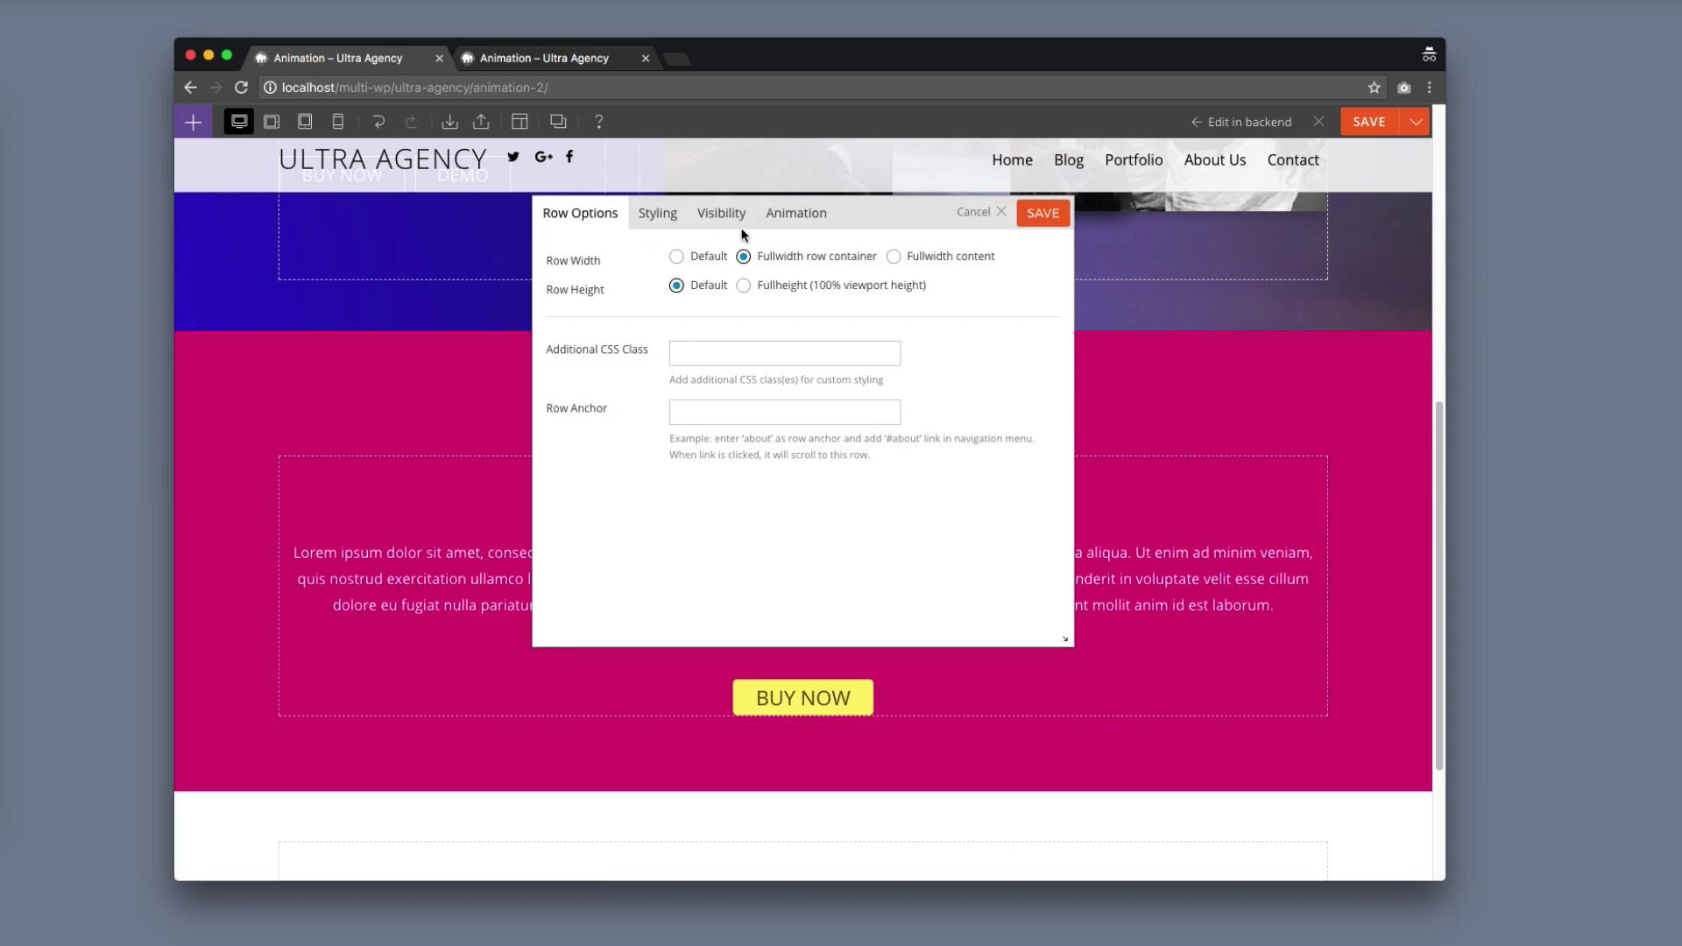
click(824, 219)
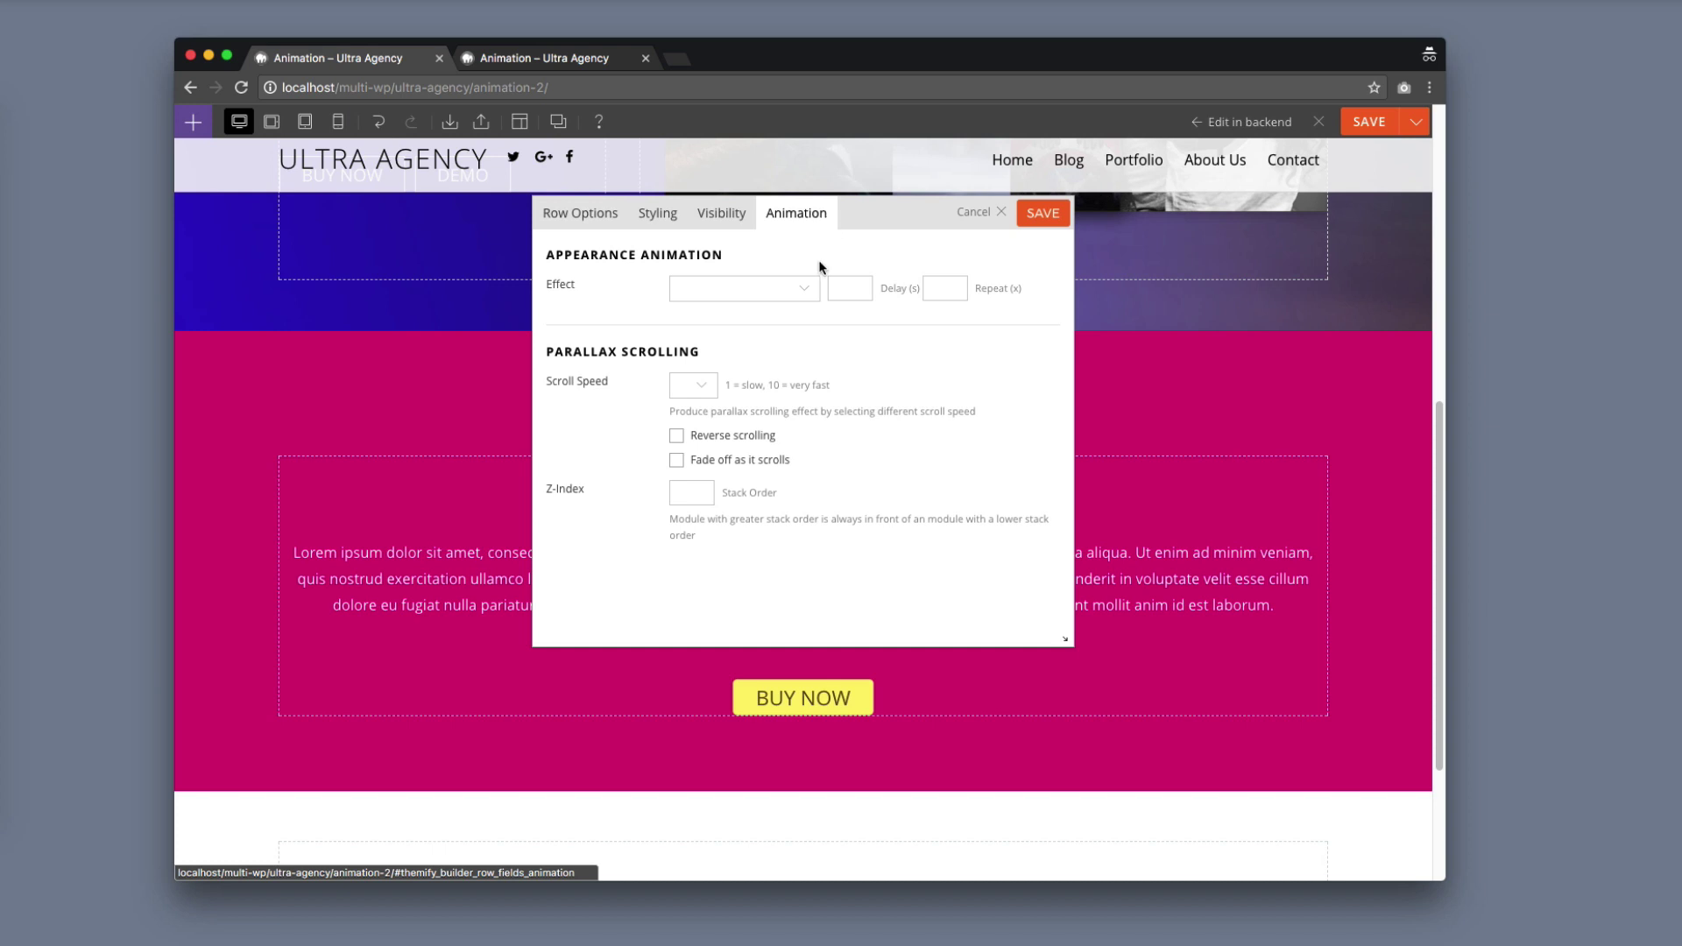
click(805, 290)
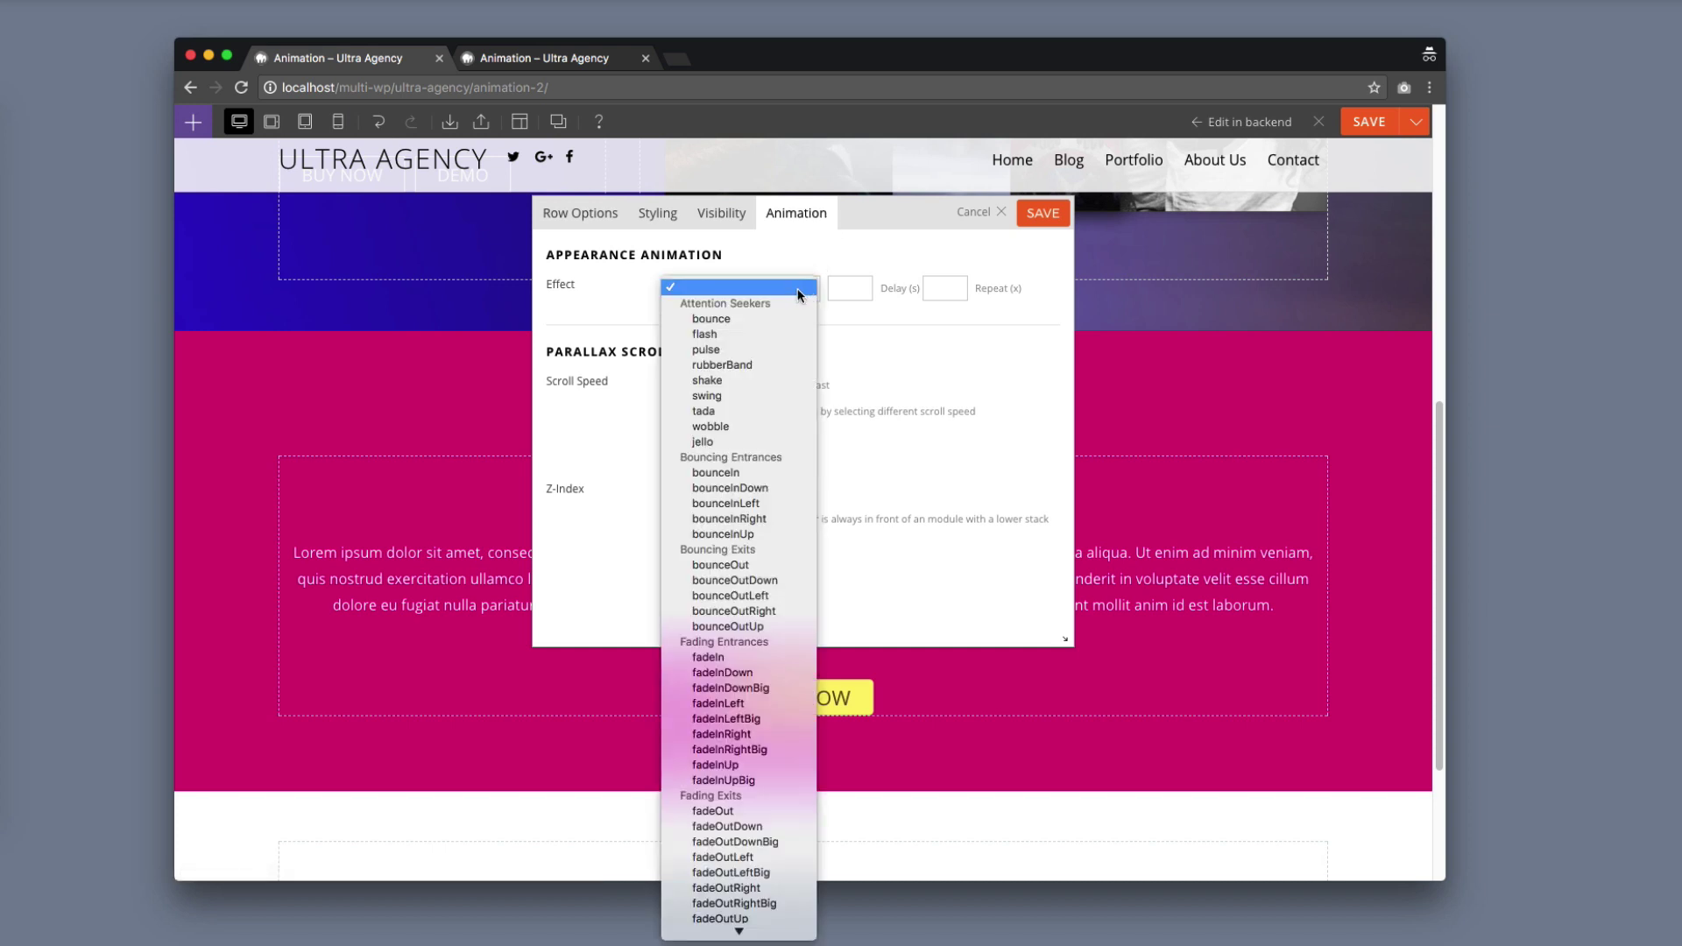
click(753, 411)
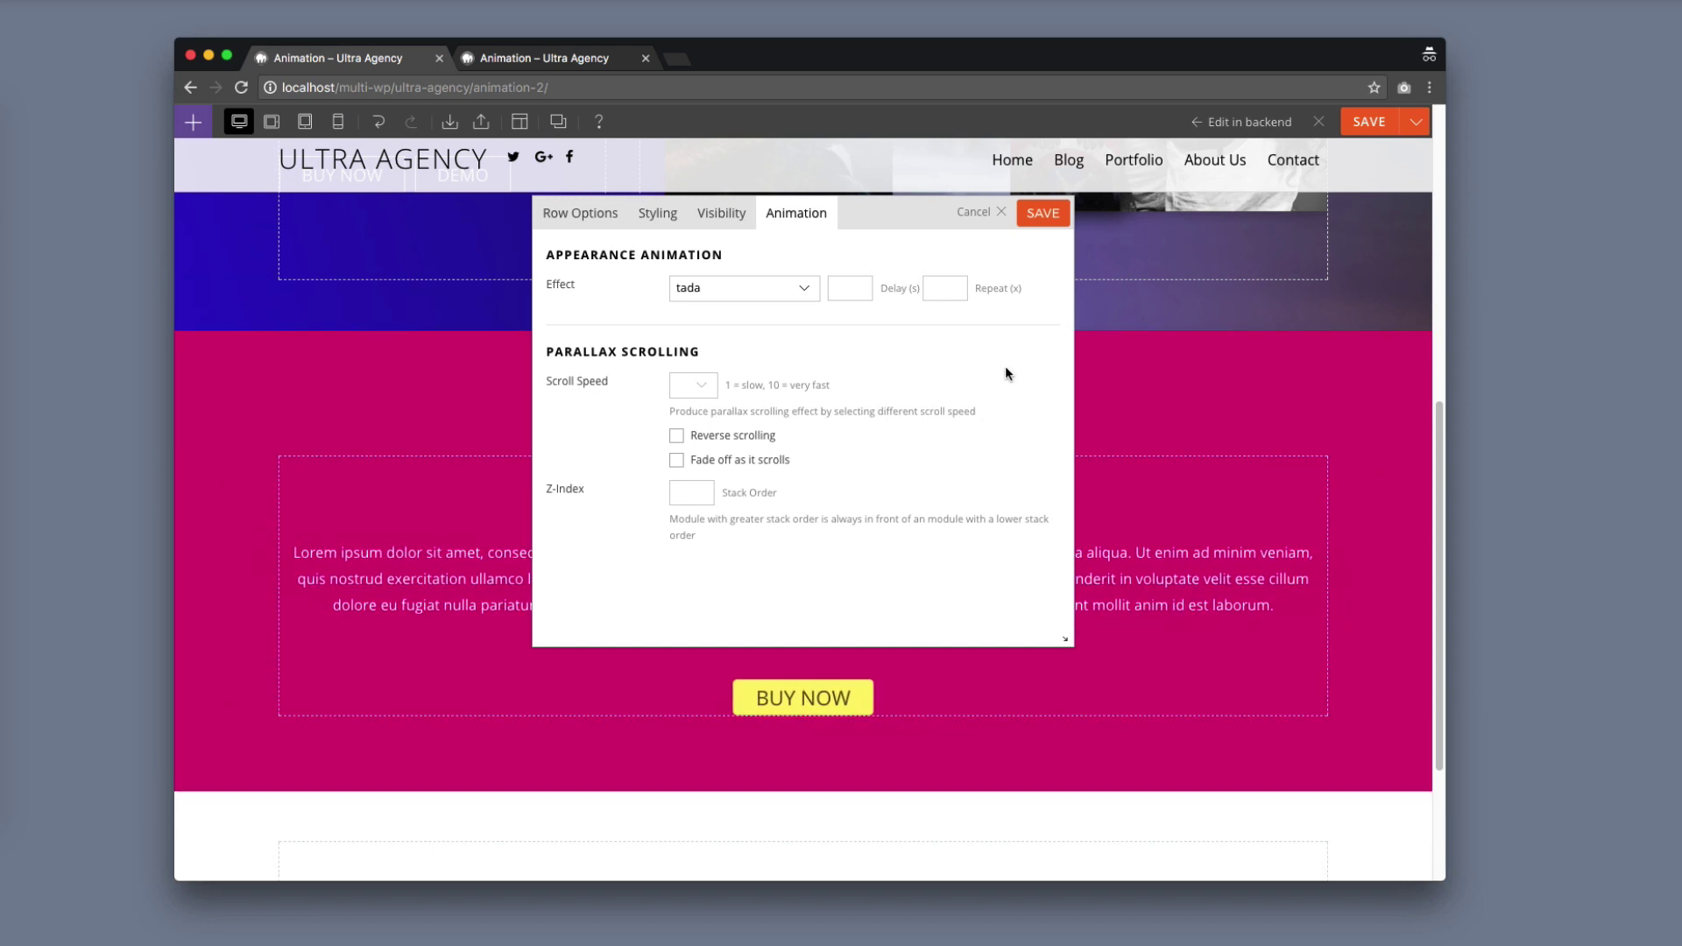
click(1044, 216)
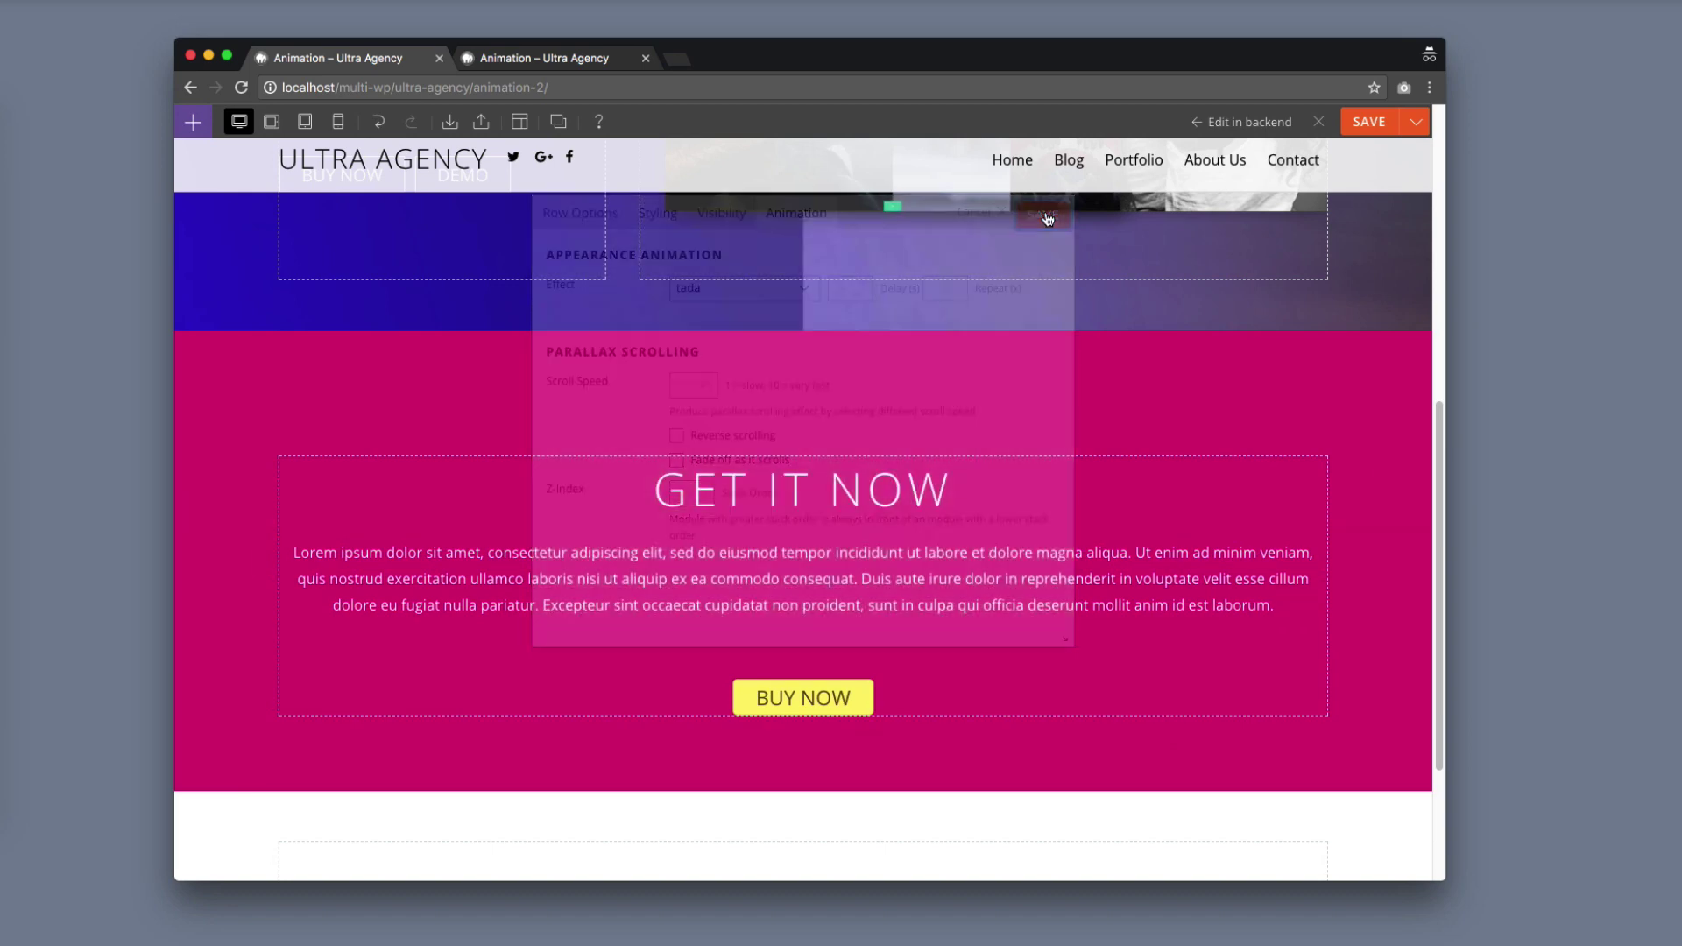
double_click(1007, 692)
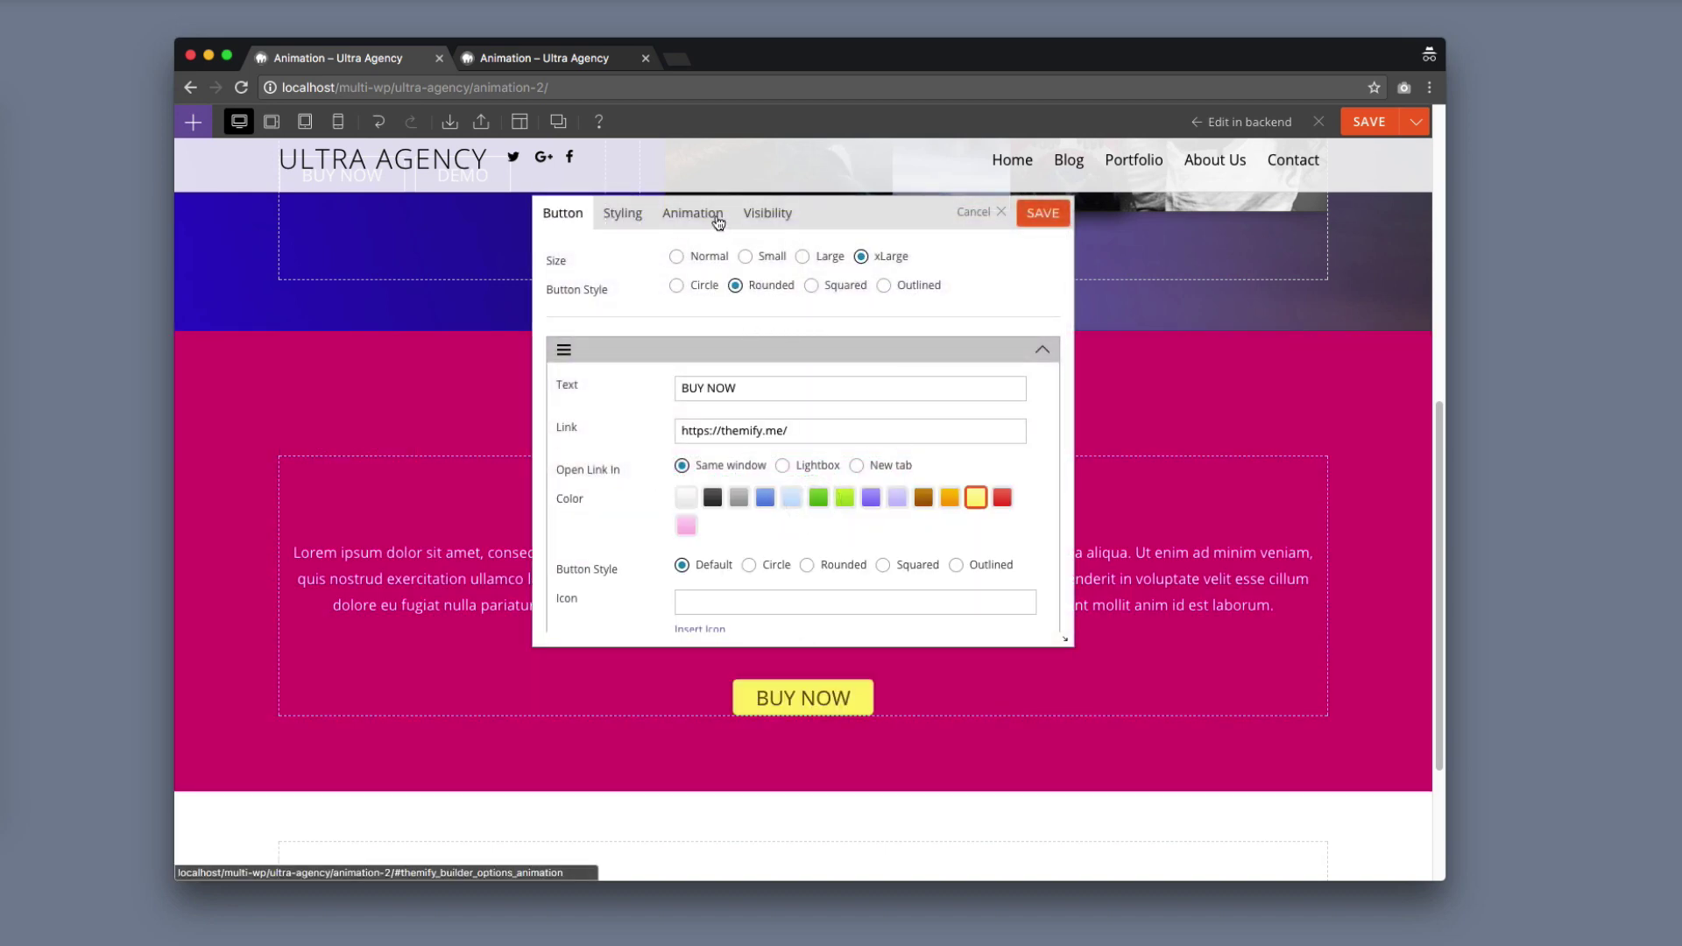
Give the BUY NOW button a wobble effect with a .5 second delay and save the page.
click(722, 221)
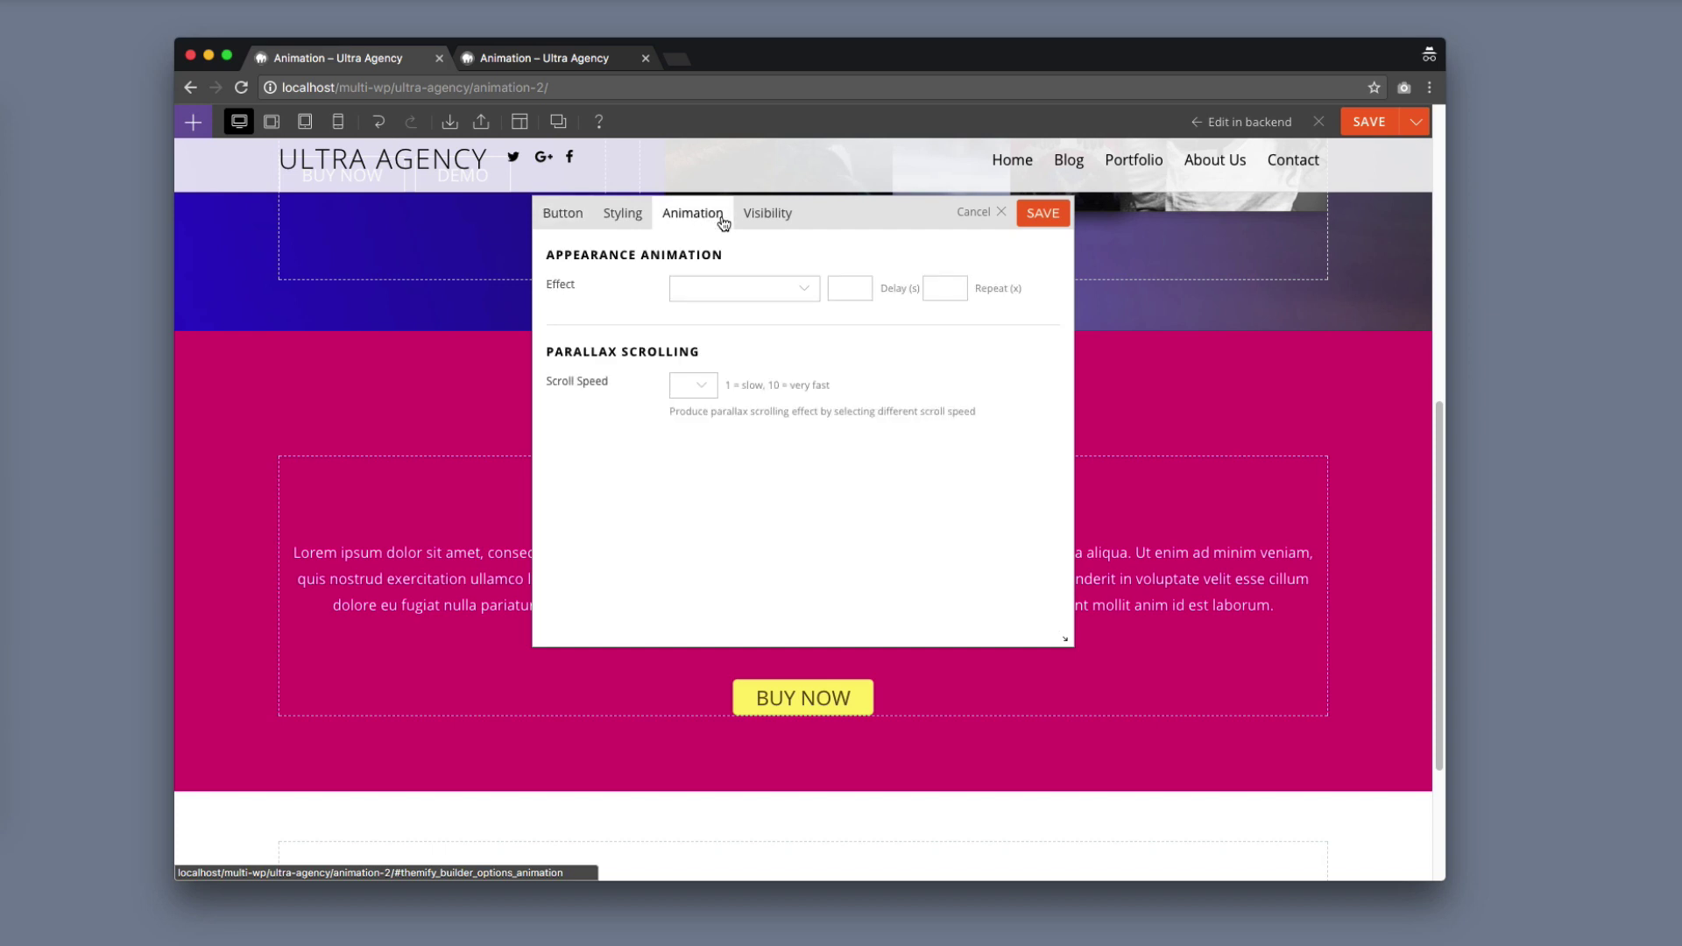
click(807, 288)
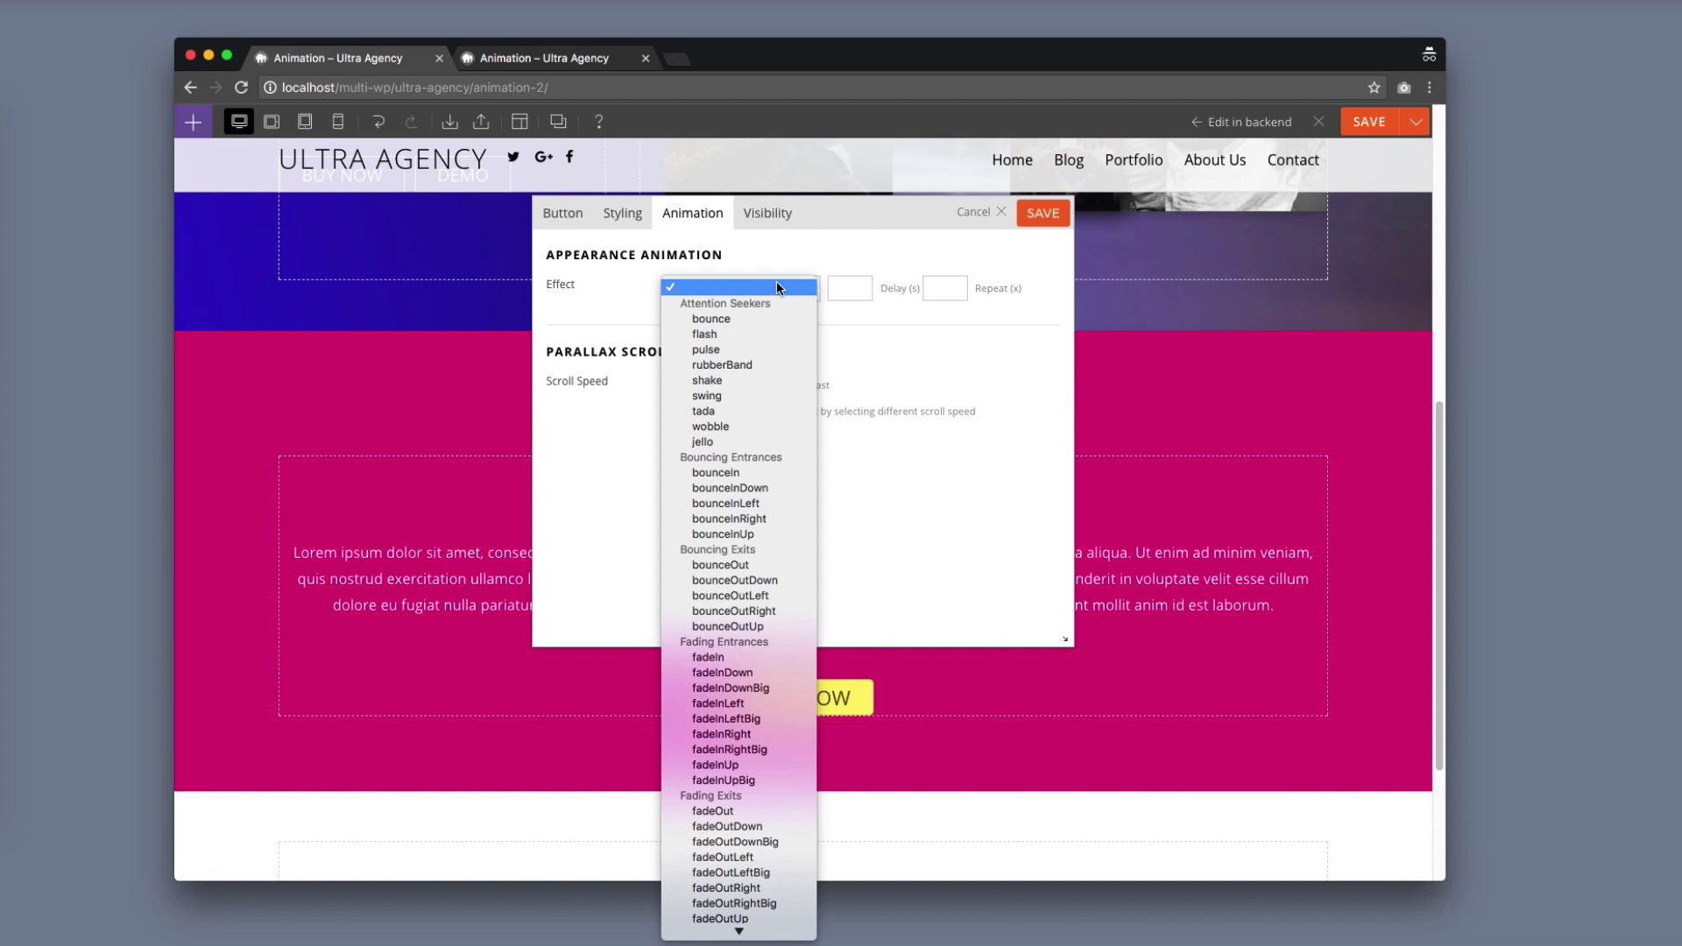
click(785, 427)
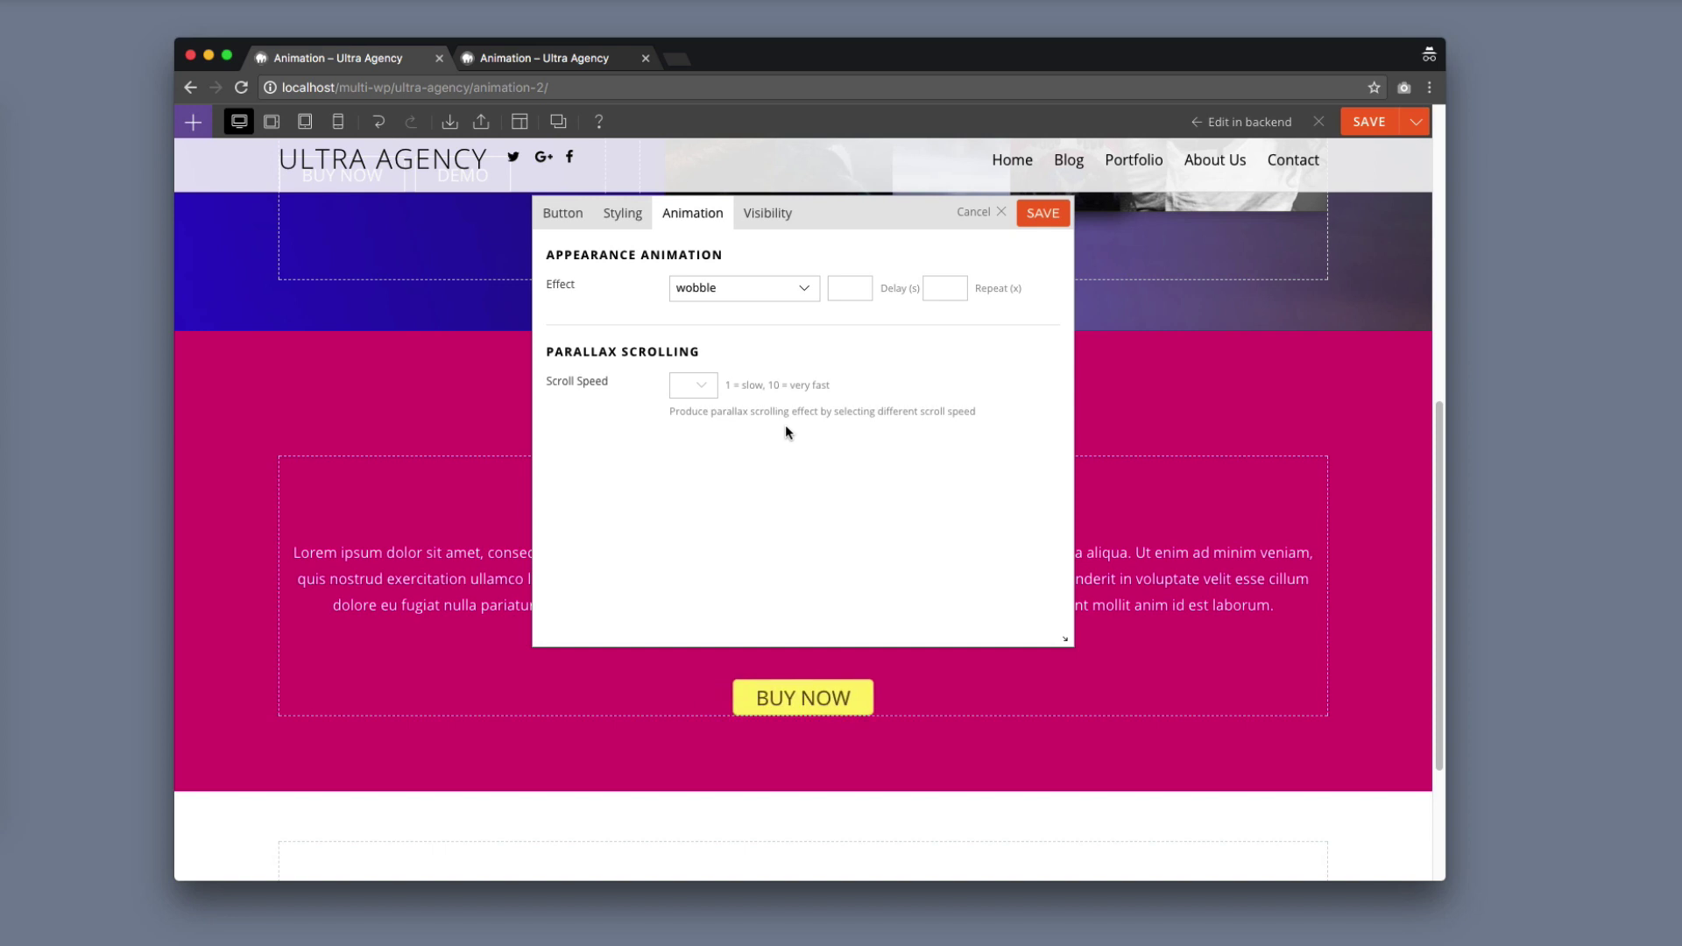
click(856, 291)
text(.5)
click(924, 361)
click(1043, 215)
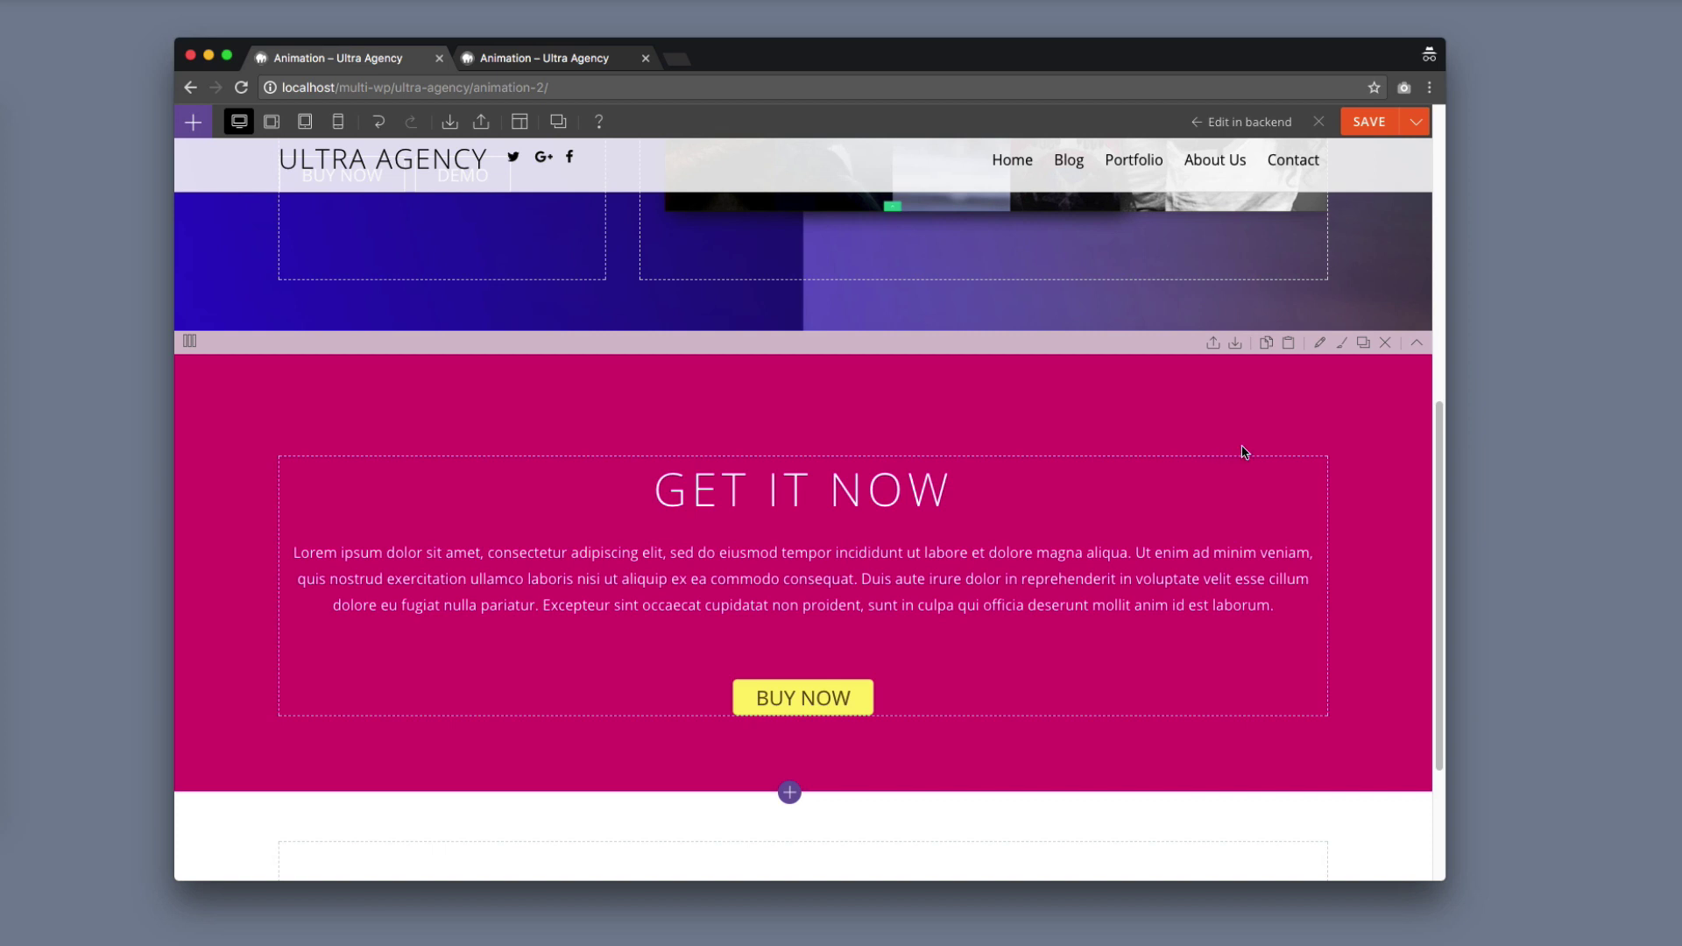
click(1368, 124)
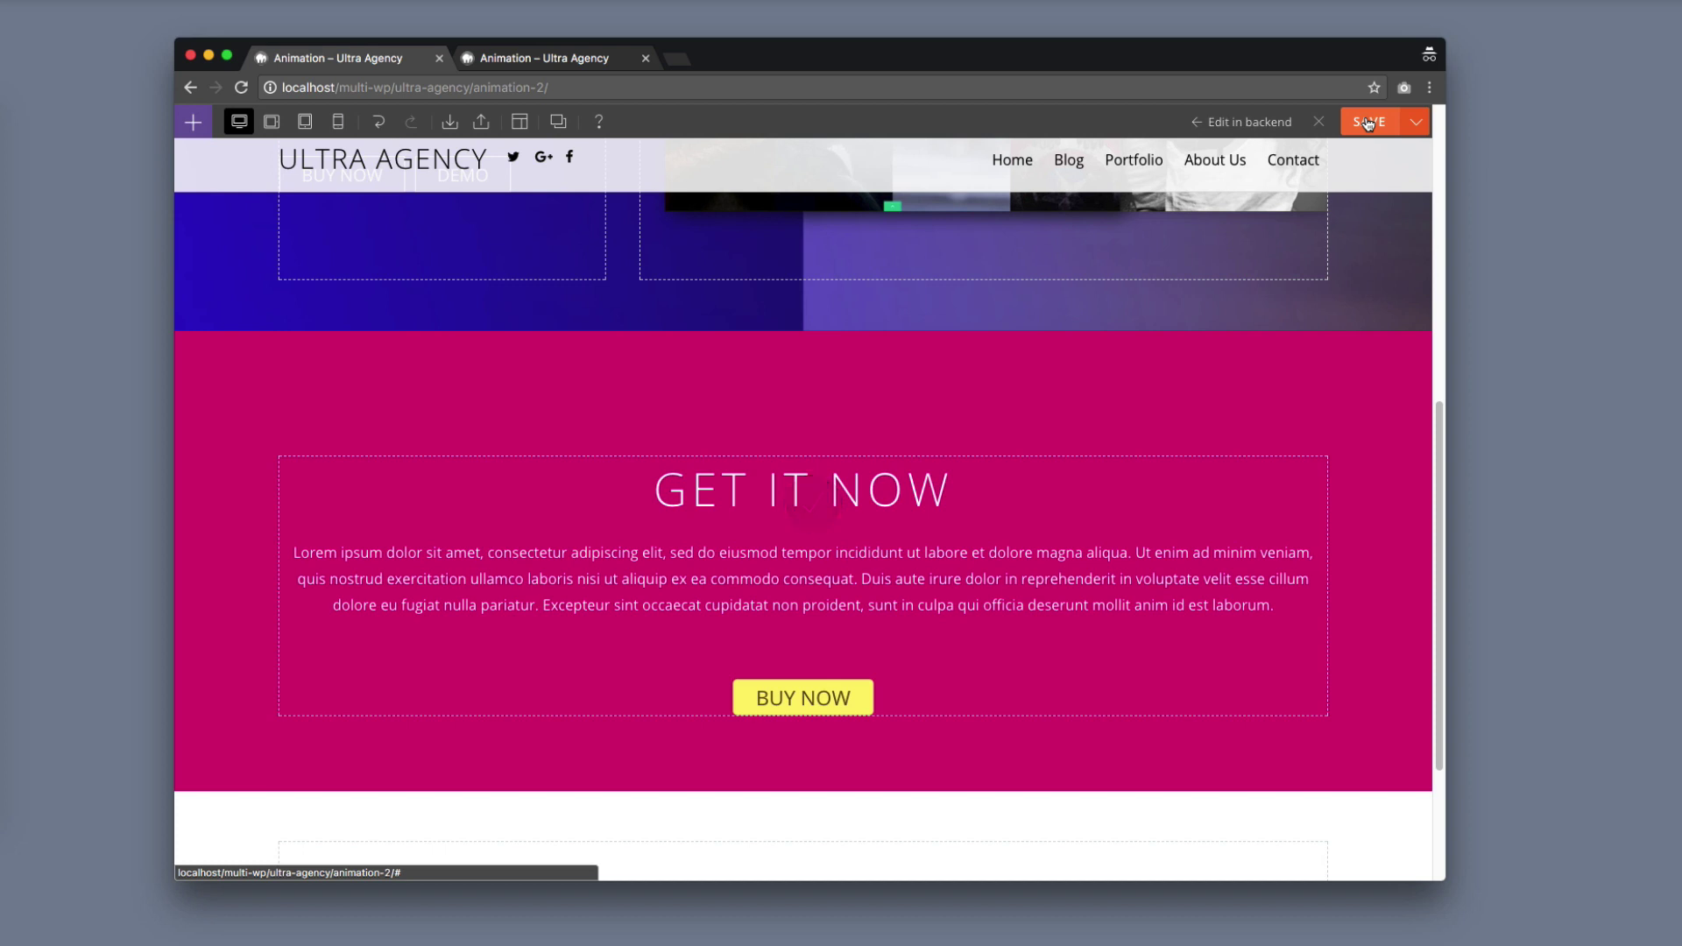
Re-save, then reload the live Animation page and scroll down to watch the entrance animations.
click(1369, 124)
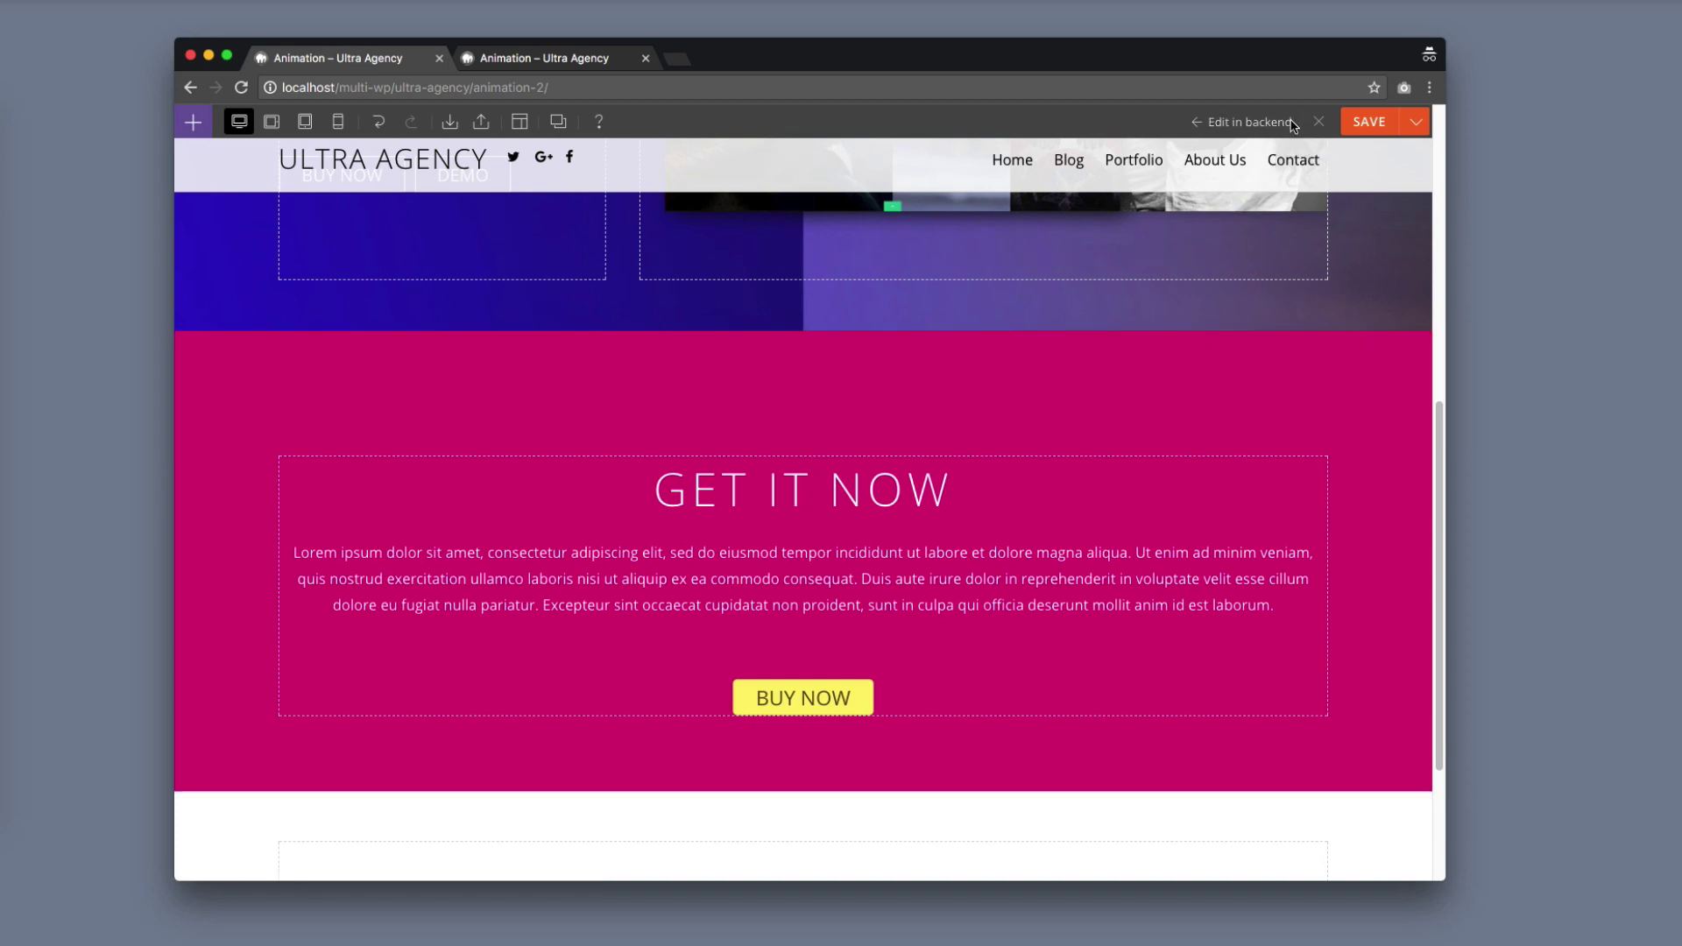
click(530, 60)
key(super+r)
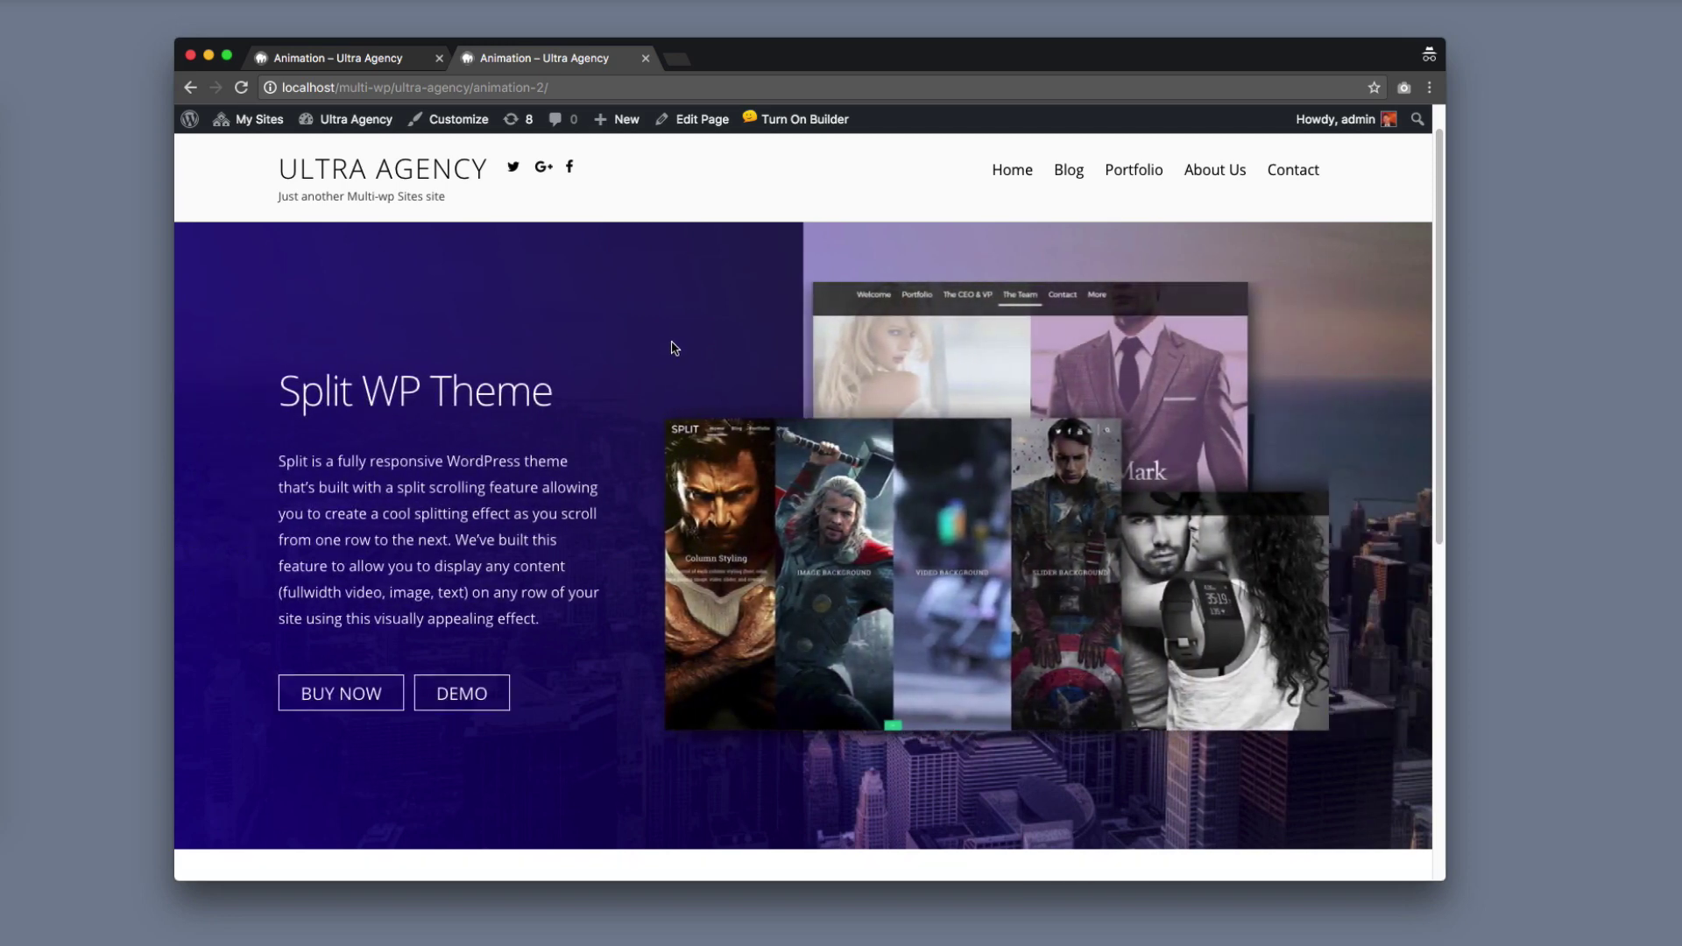
scroll(673, 348, down, 3)
scroll(673, 347, down, 5)
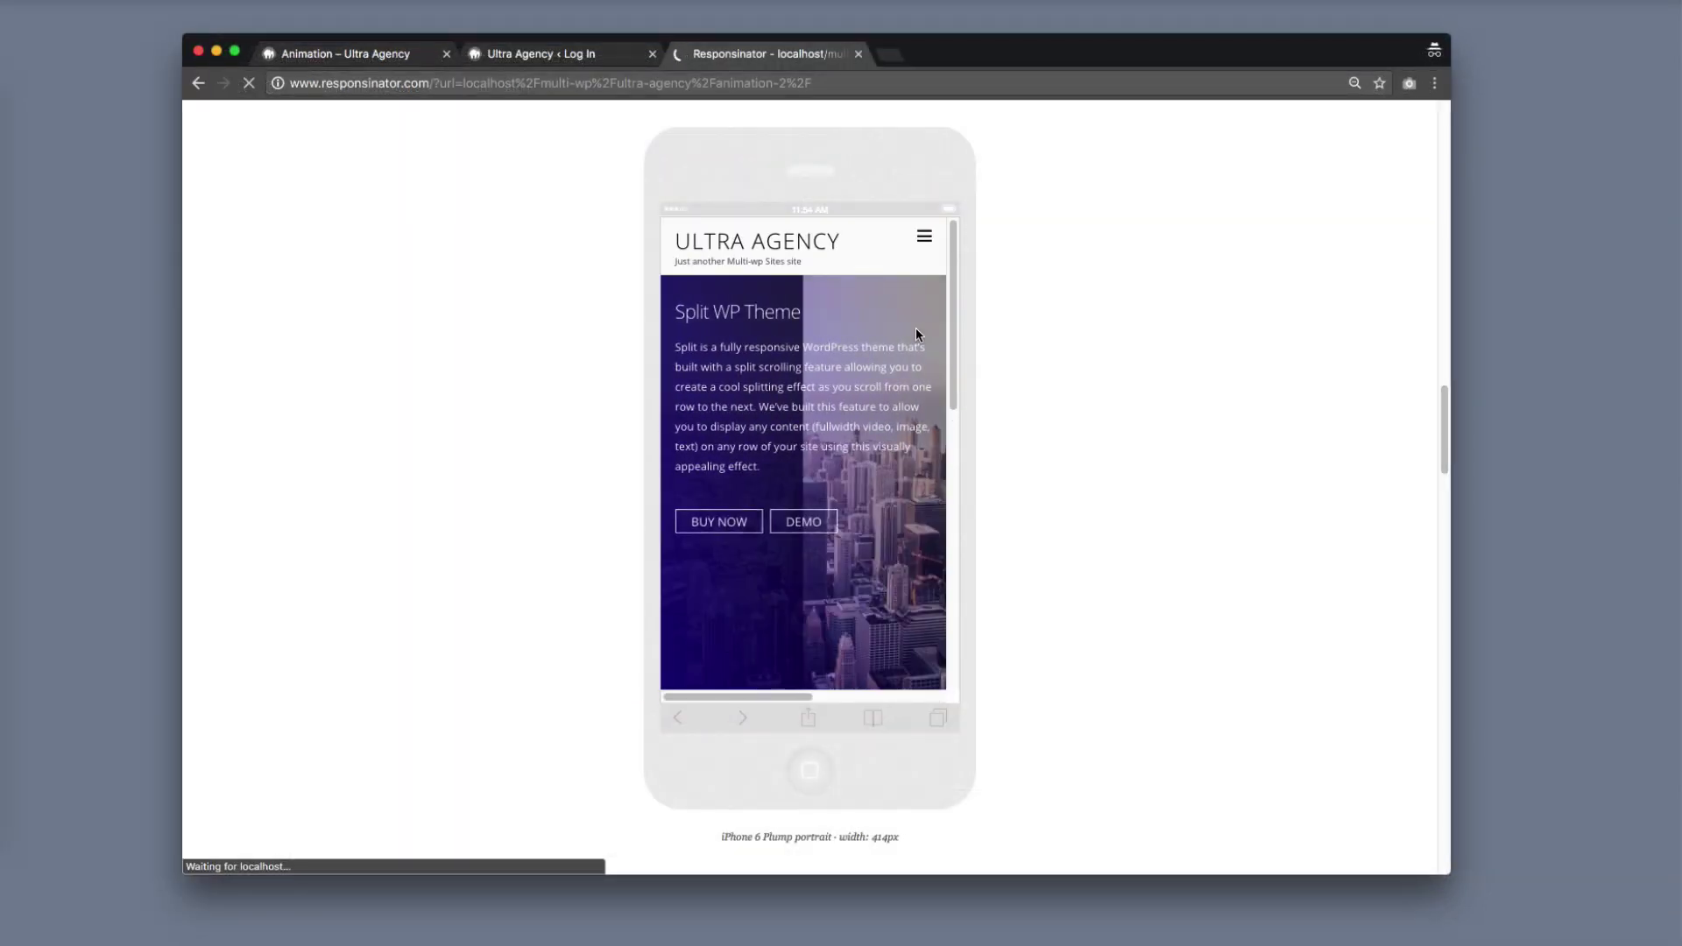
Scroll through the Responsinator iPhone and iPad landscape previews down to the GET IT NOW row.
scroll(914, 334, down, 4)
scroll(913, 335, down, 5)
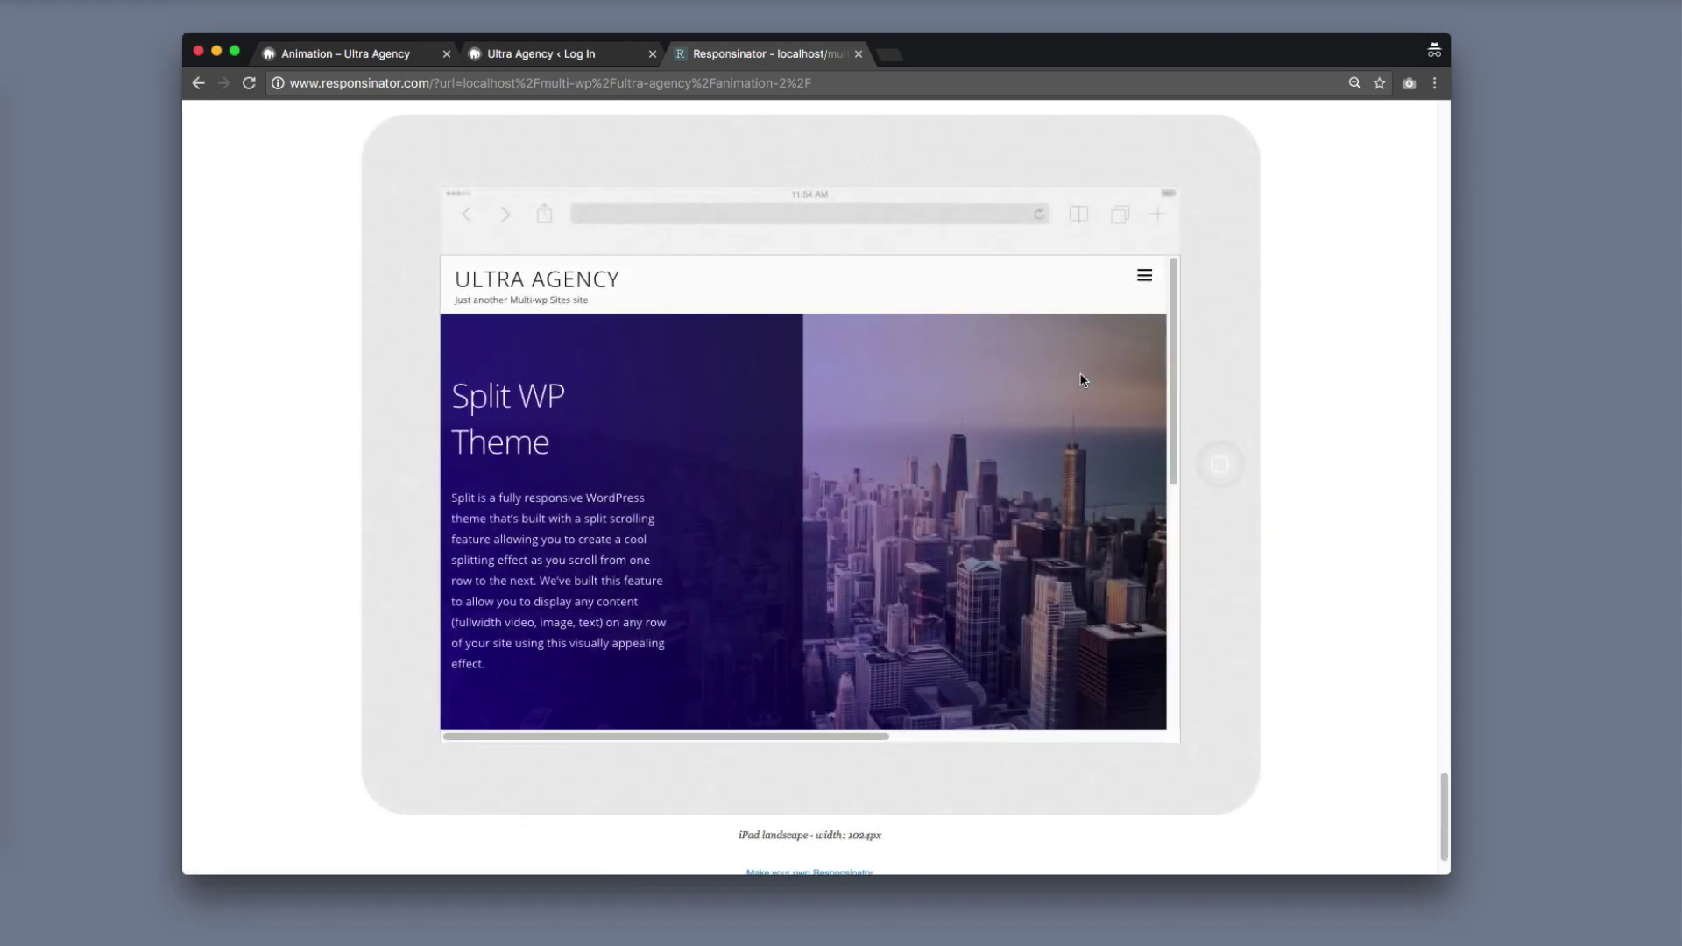
scroll(1083, 380, down, 3)
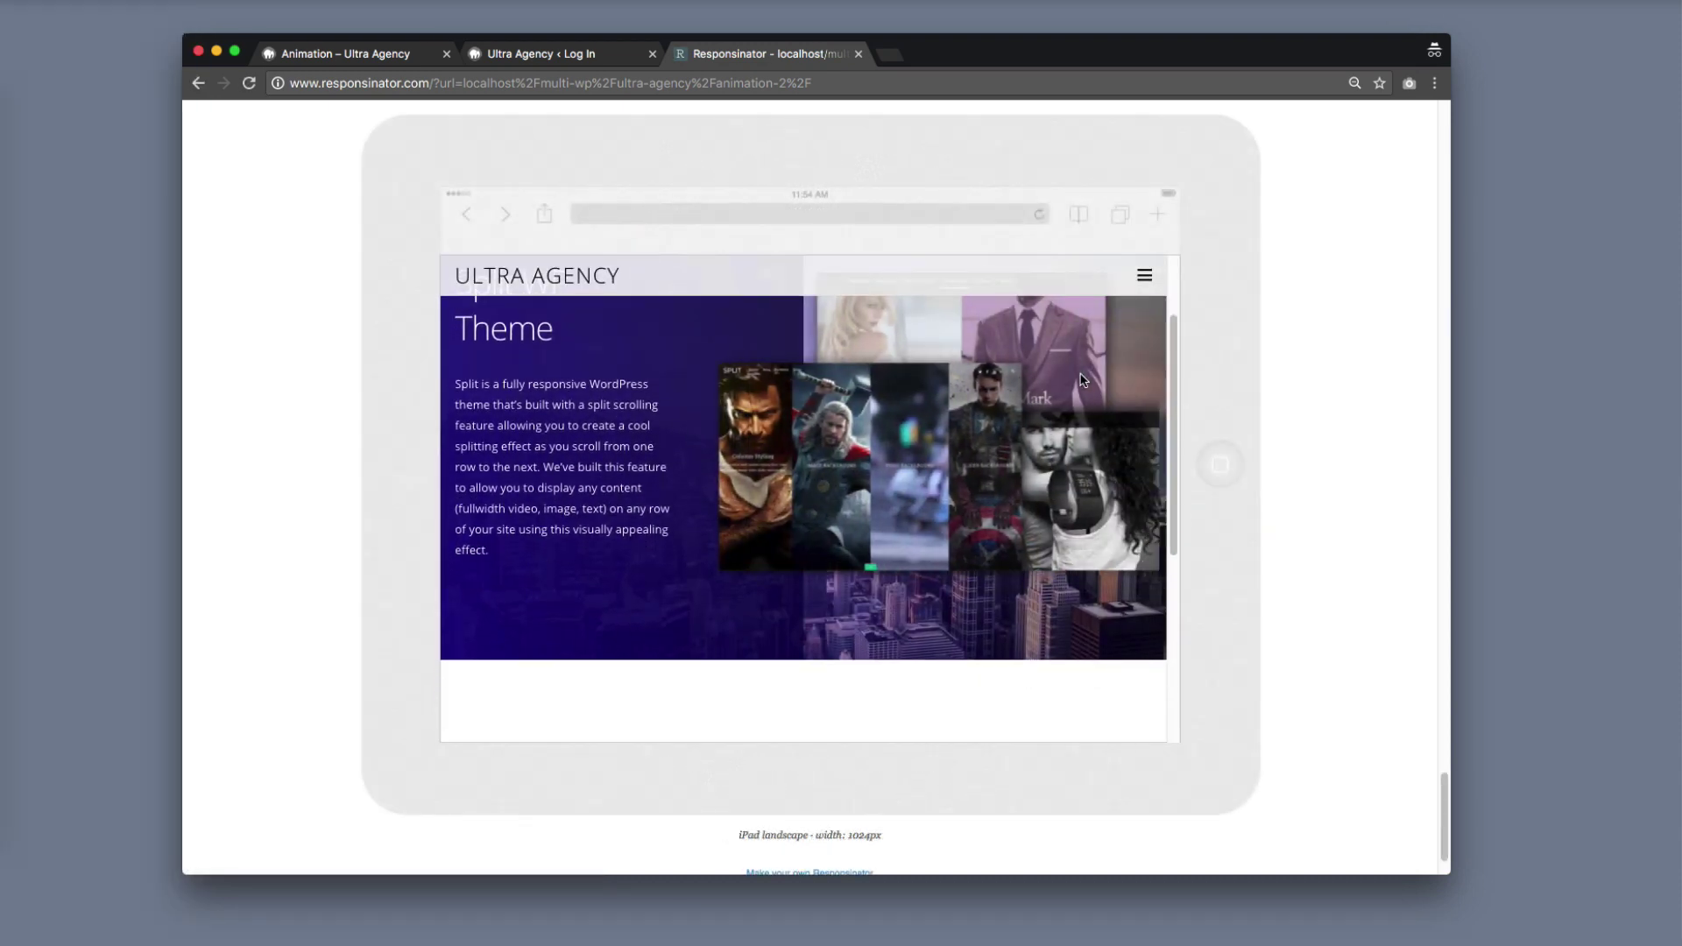
scroll(1083, 380, down, 6)
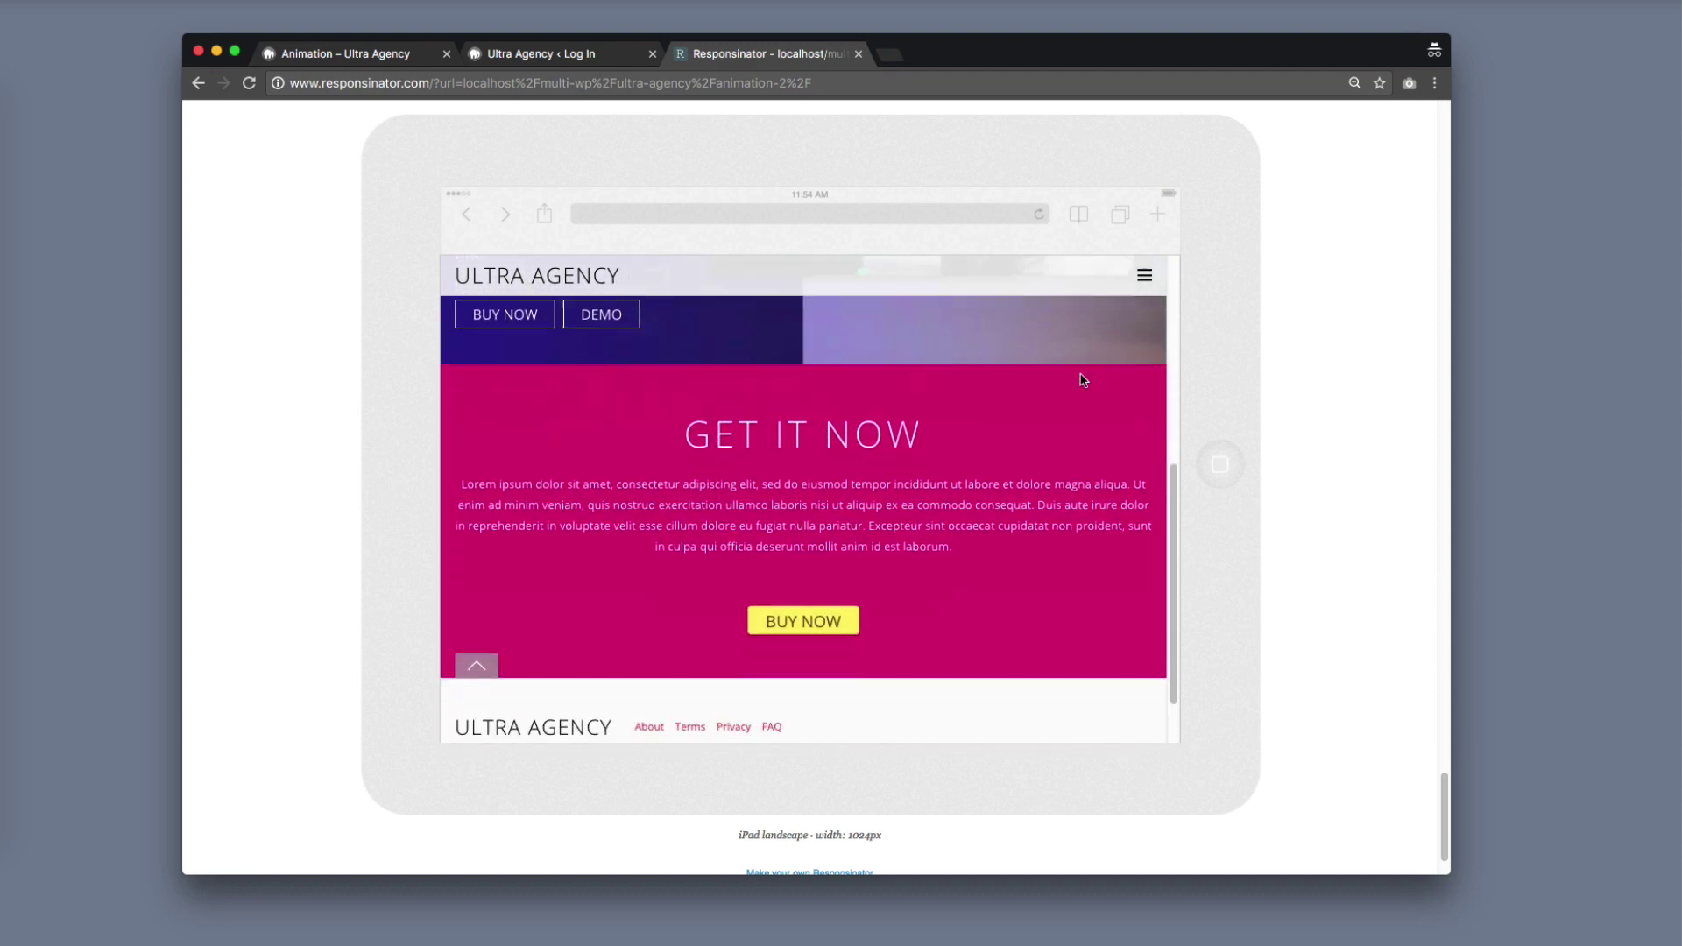